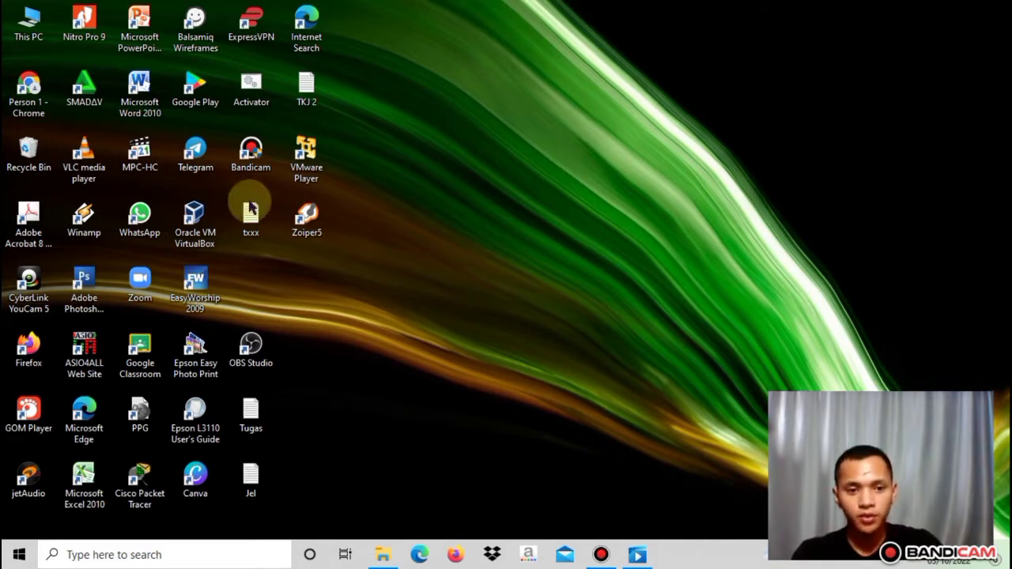
# Launch Oracle VM VirtualBox and dismiss the 6.1.38 update notice
pyautogui.doubleClick(193, 227)
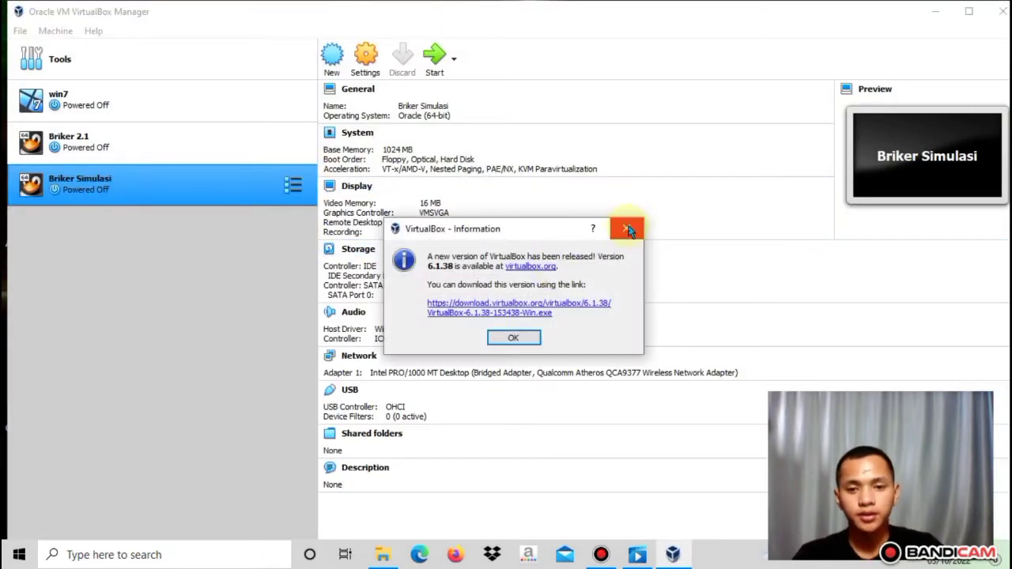
pyautogui.click(628, 229)
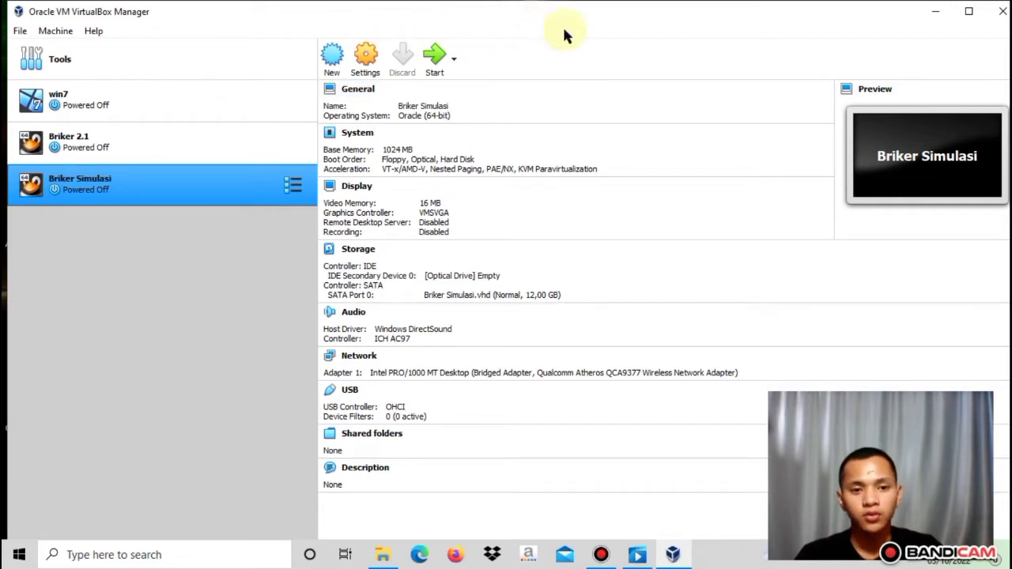
# Start a new virtual machine named 'Briker server'
pyautogui.click(332, 53)
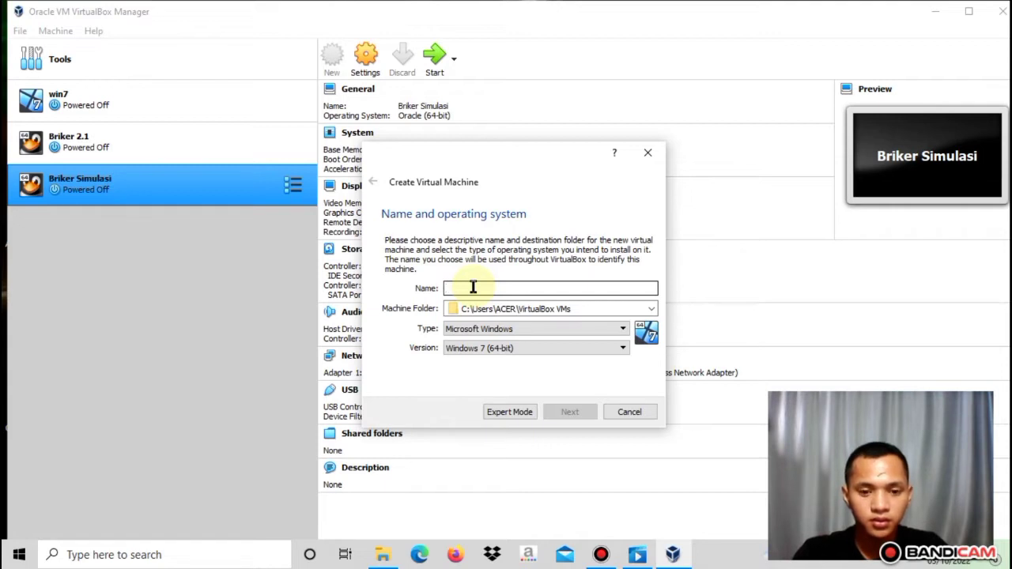
pyautogui.write('Sim')
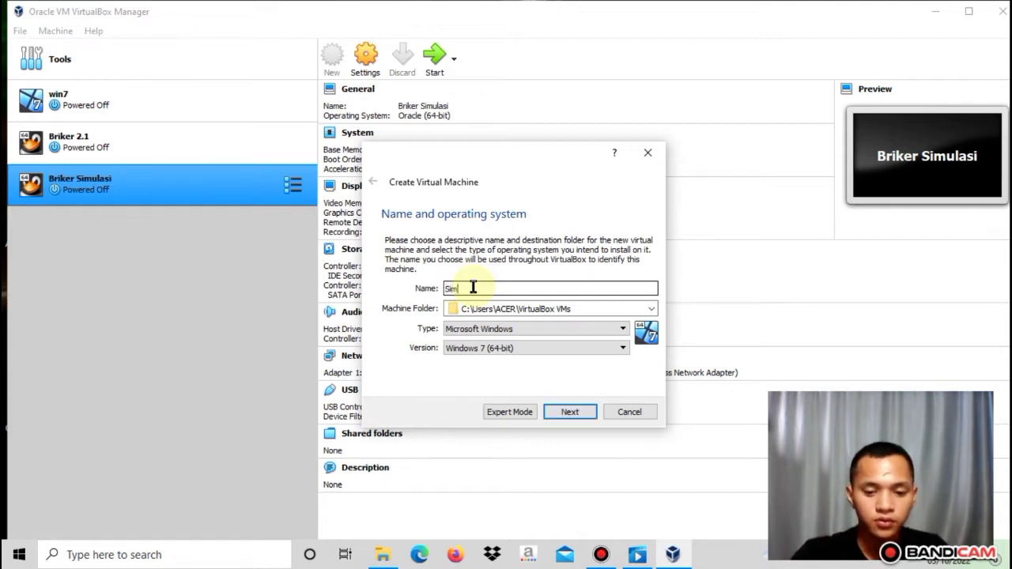
pyautogui.write('ulas')
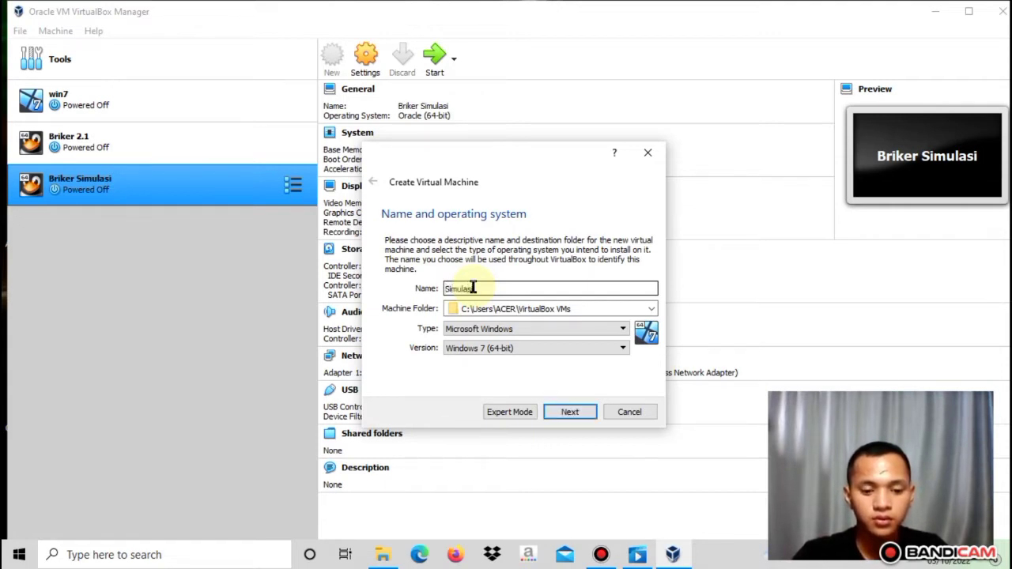
pyautogui.write('i Briker')
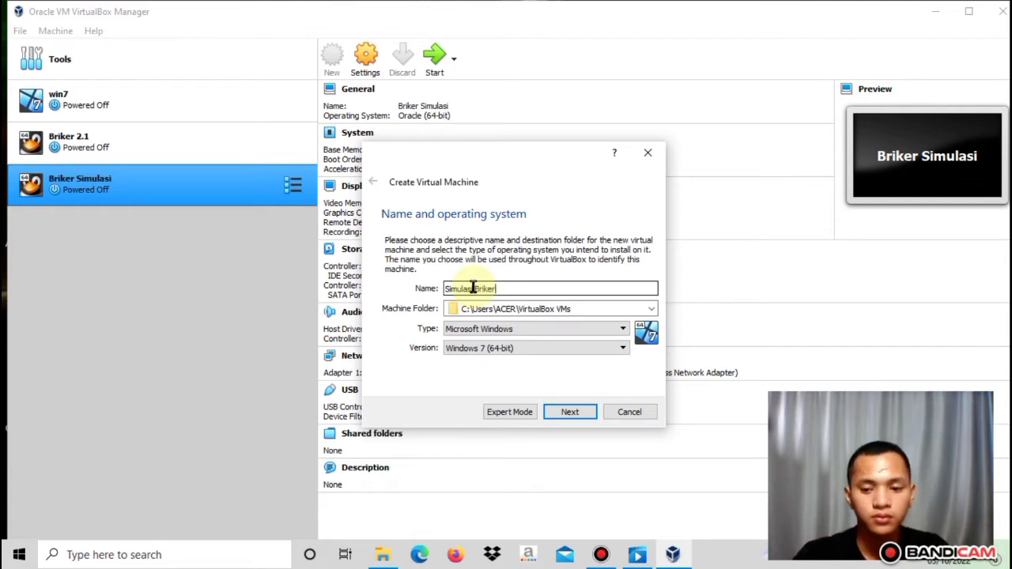
pyautogui.press('BackSpace')
pyautogui.press('BackSpace')
pyautogui.press('BackSpace')
pyautogui.press('BackSpace')
pyautogui.press('BackSpace')
pyautogui.press('BackSpace')
pyautogui.press('BackSpace')
pyautogui.press('BackSpace')
pyautogui.press('BackSpace')
pyautogui.press('BackSpace')
pyautogui.press('BackSpace')
pyautogui.press('BackSpace')
pyautogui.press('BackSpace')
pyautogui.press('BackSpace')
pyautogui.press('BackSpace')
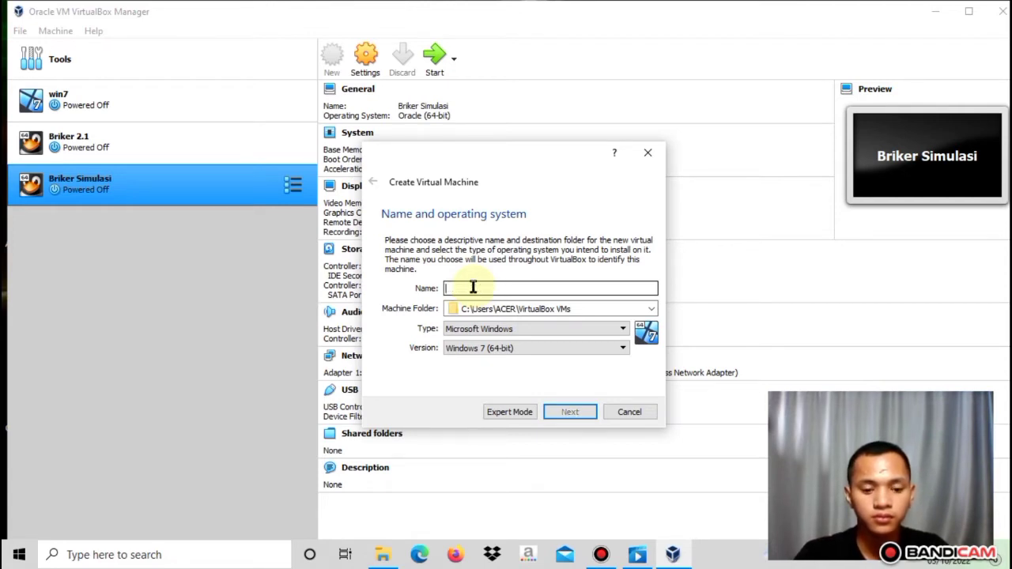
pyautogui.write('Brie')
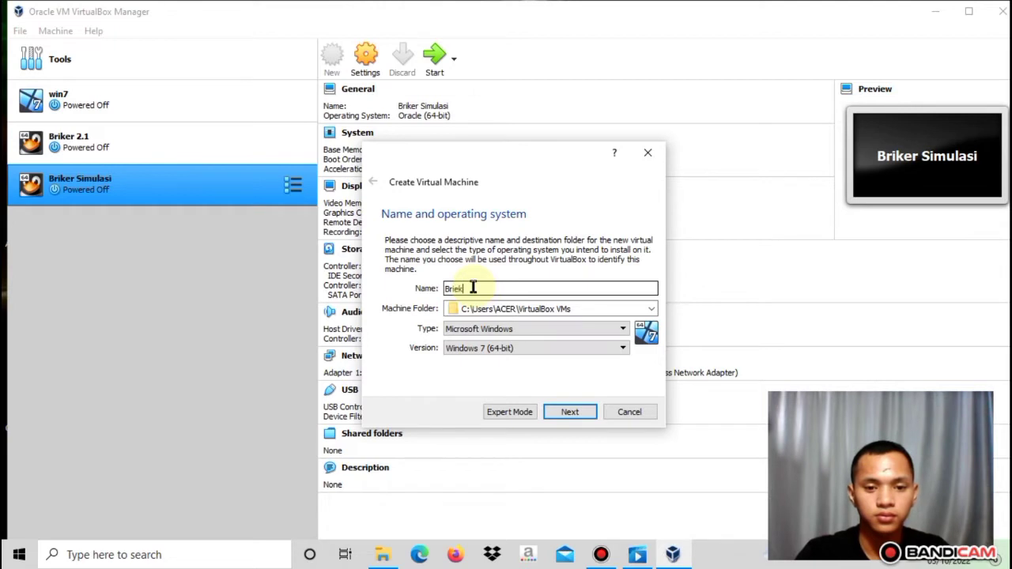
pyautogui.press('BackSpace')
pyautogui.write('ker Si')
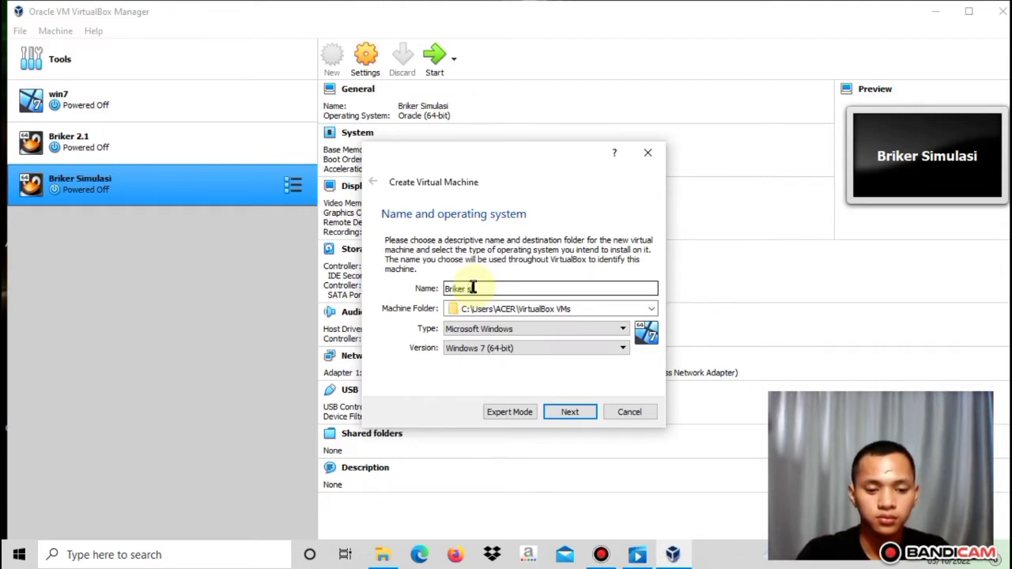
pyautogui.write('m')
pyautogui.press('BackSpace')
pyautogui.press('BackSpace')
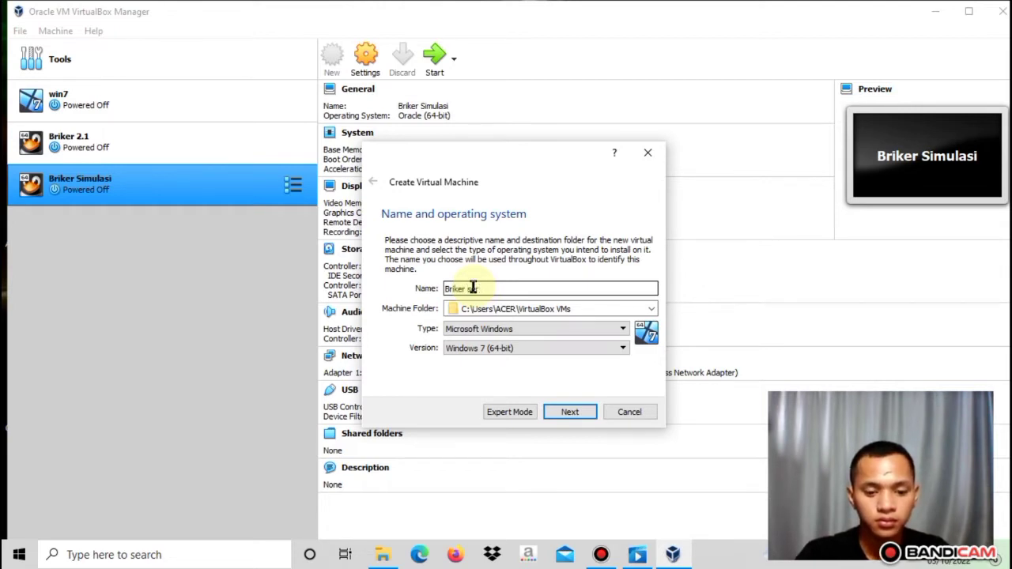
pyautogui.write('erver')
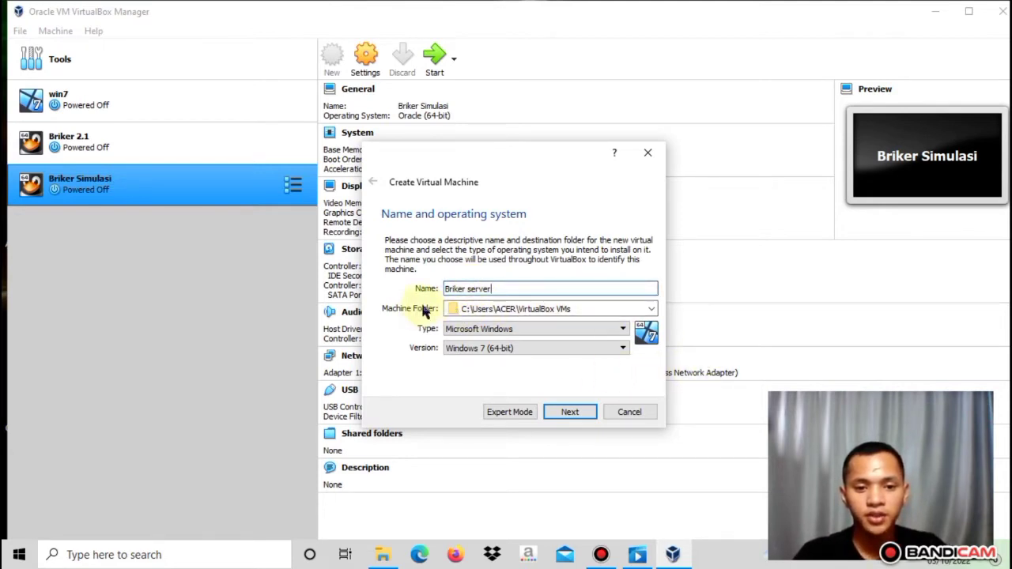
# Store the machine in D: and set its type to Linux, Oracle (64-bit)
pyautogui.click(652, 311)
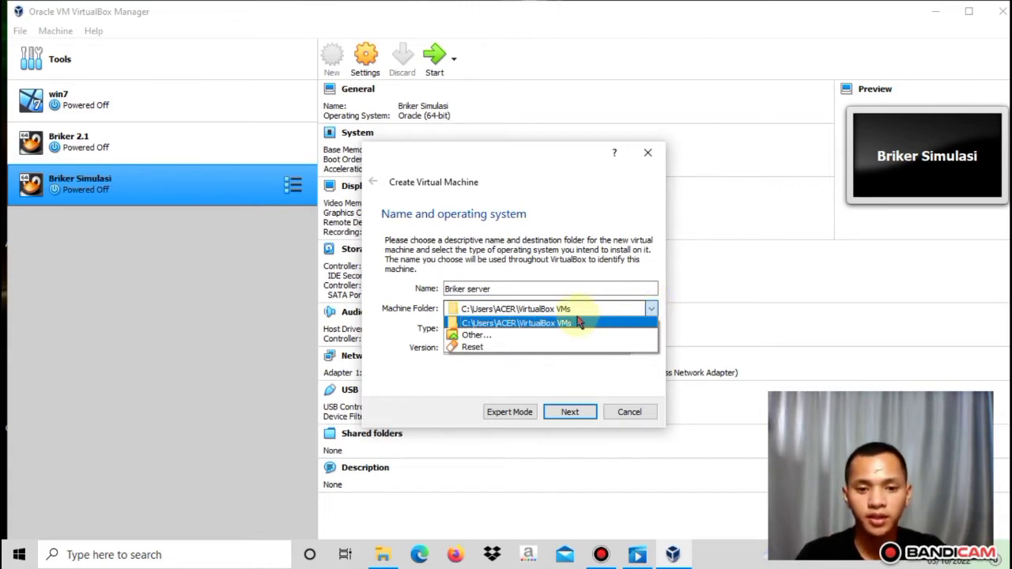
pyautogui.click(531, 336)
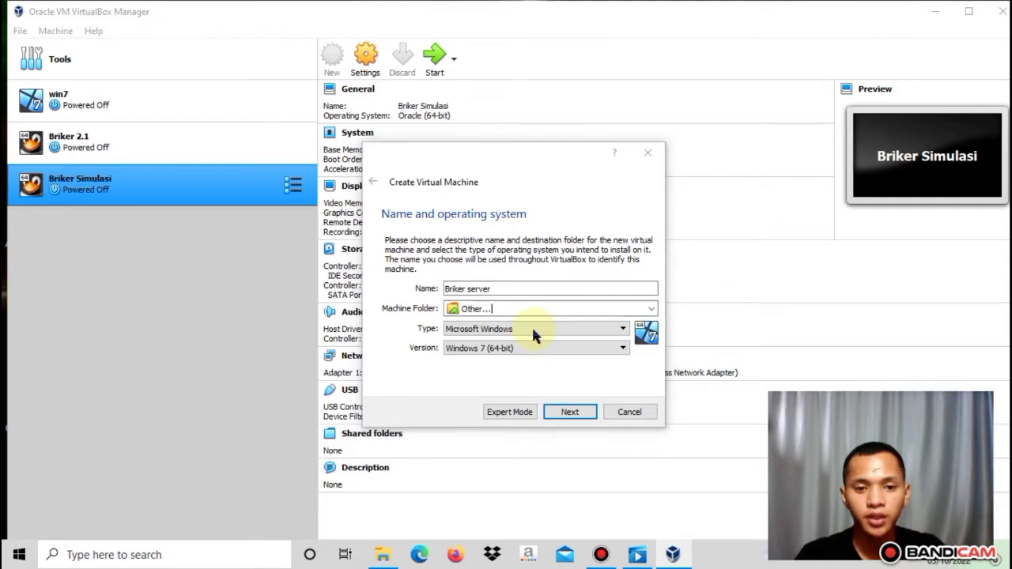
pyautogui.scroll(-1, 436, 336)
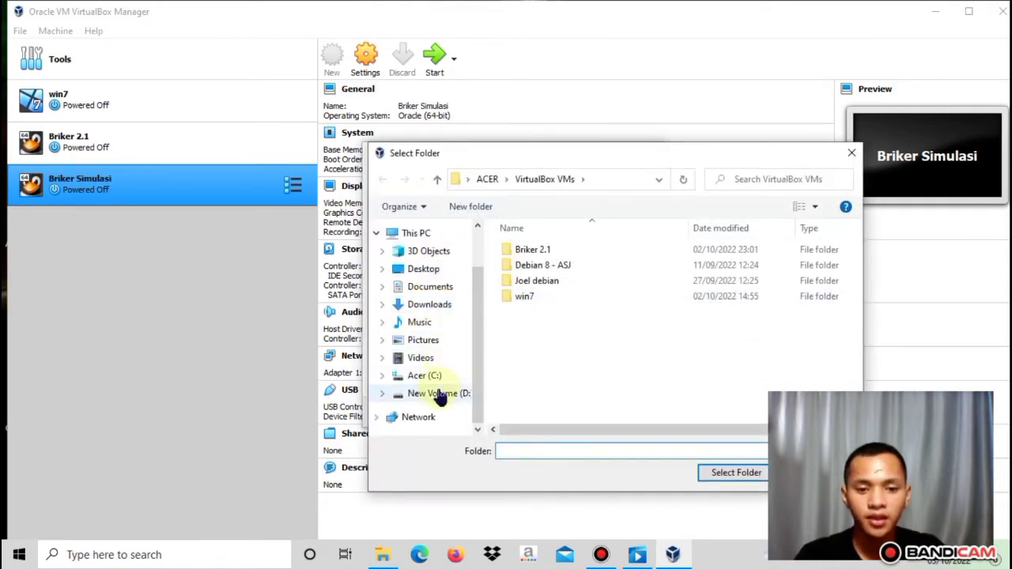
pyautogui.click(439, 393)
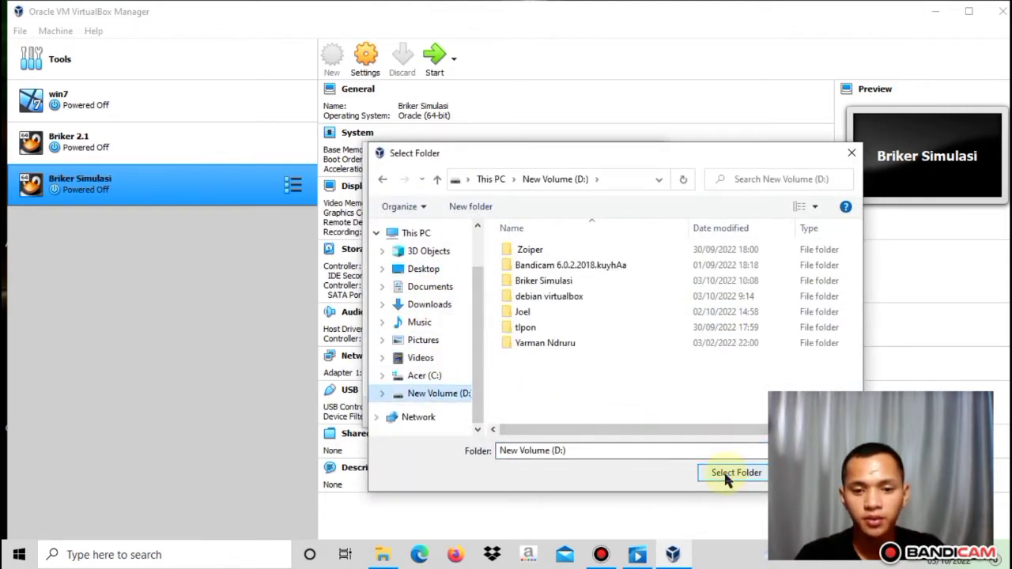
pyautogui.click(725, 474)
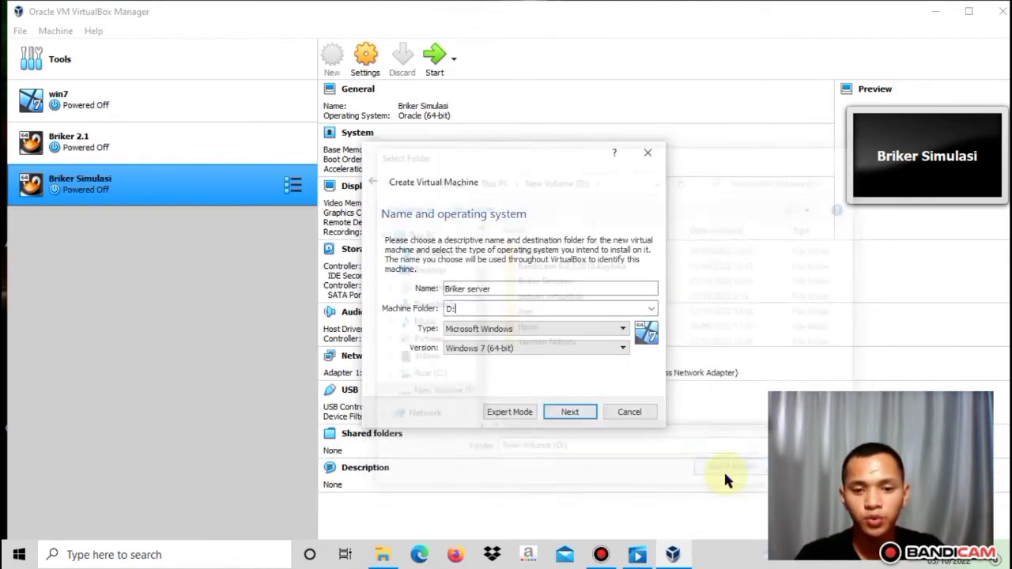
pyautogui.click(544, 331)
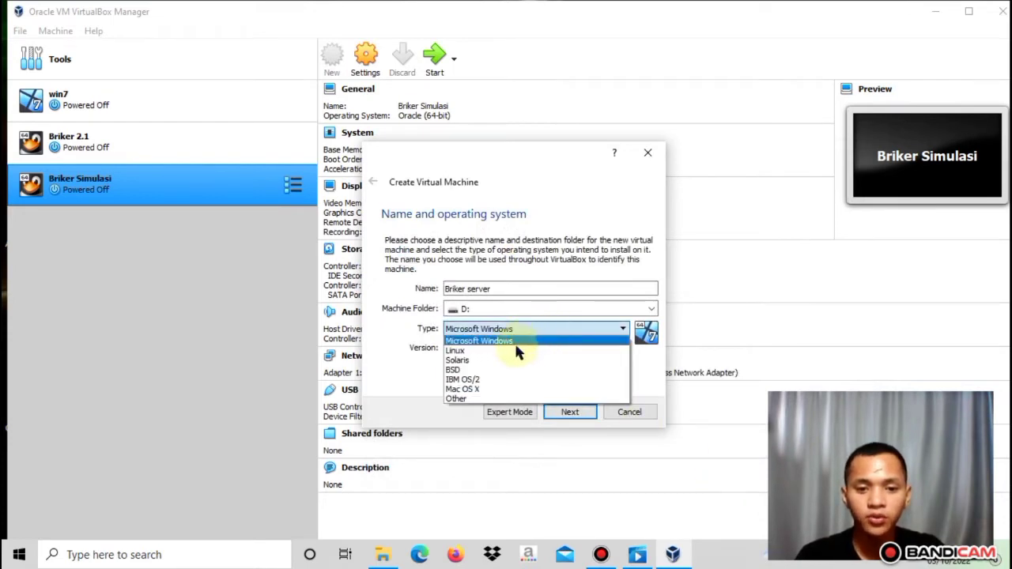
pyautogui.click(510, 351)
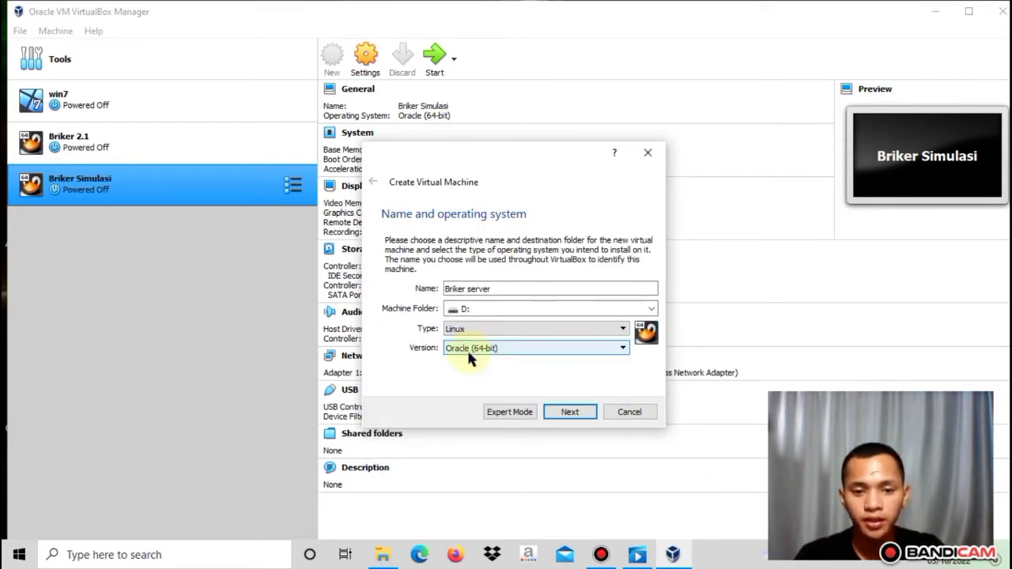
# Keep 1024 MB memory and create a dynamically allocated 12 GB VDI disk
pyautogui.click(571, 412)
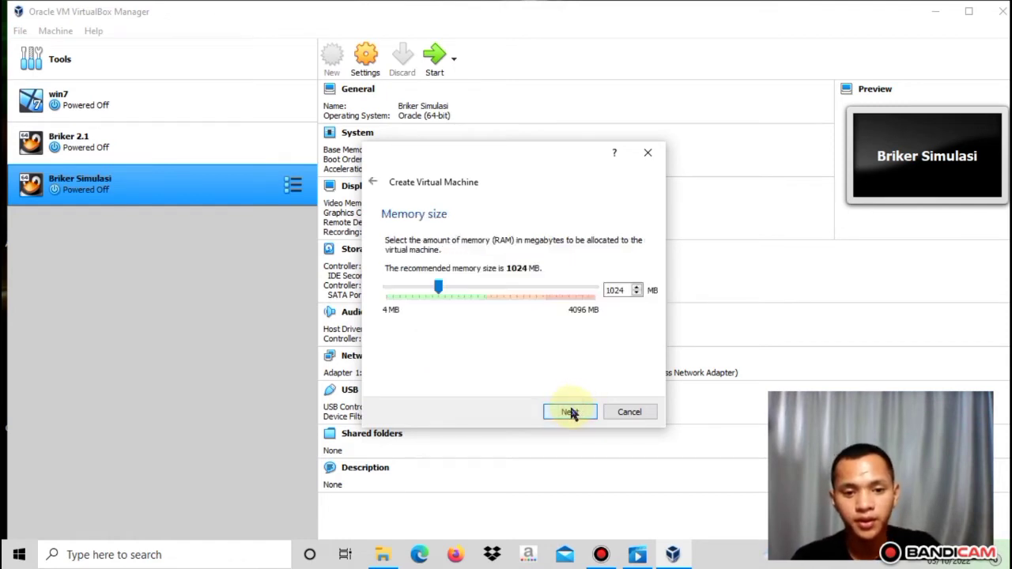
pyautogui.click(571, 411)
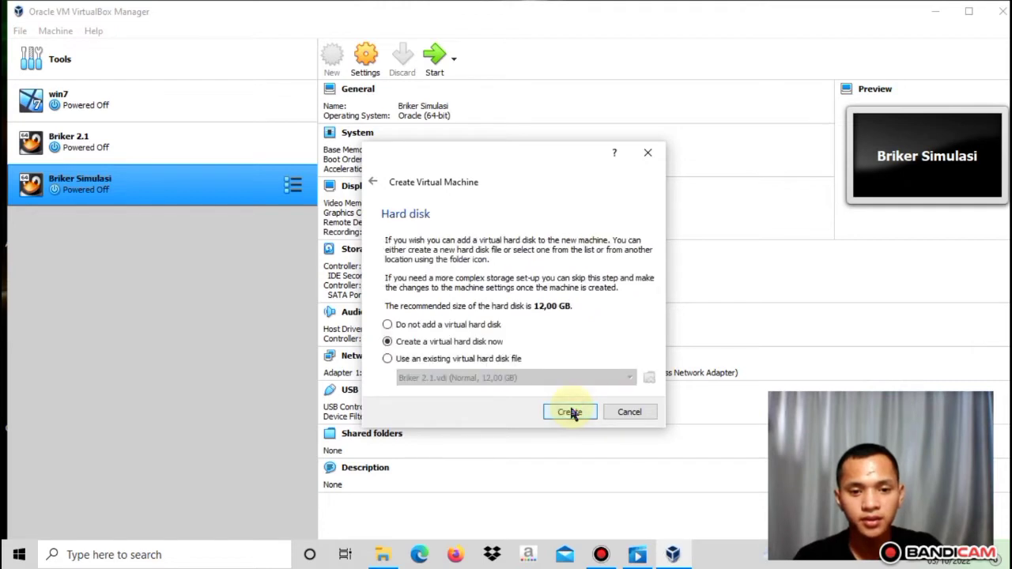
pyautogui.click(569, 412)
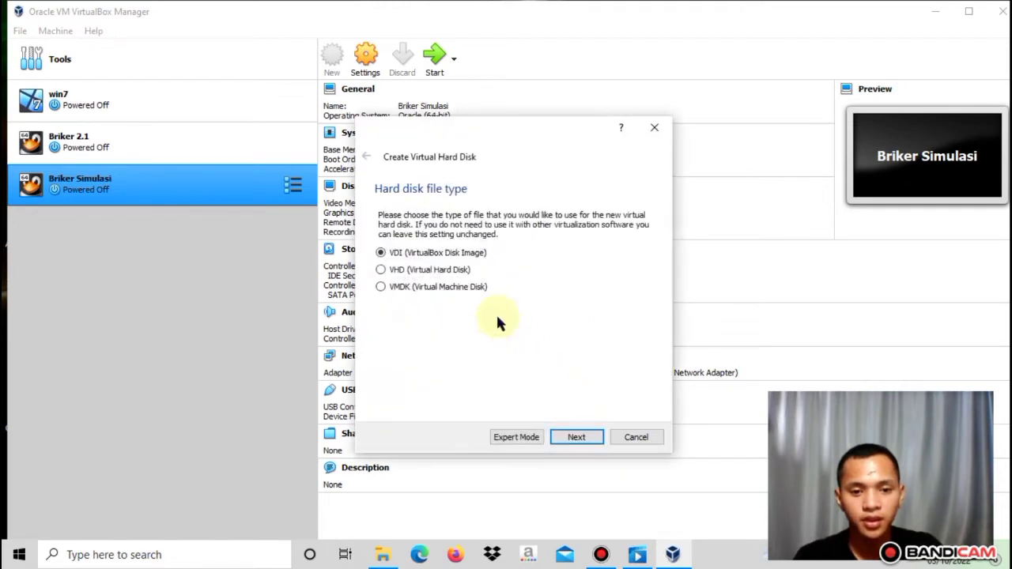
pyautogui.click(577, 437)
pyautogui.click(576, 438)
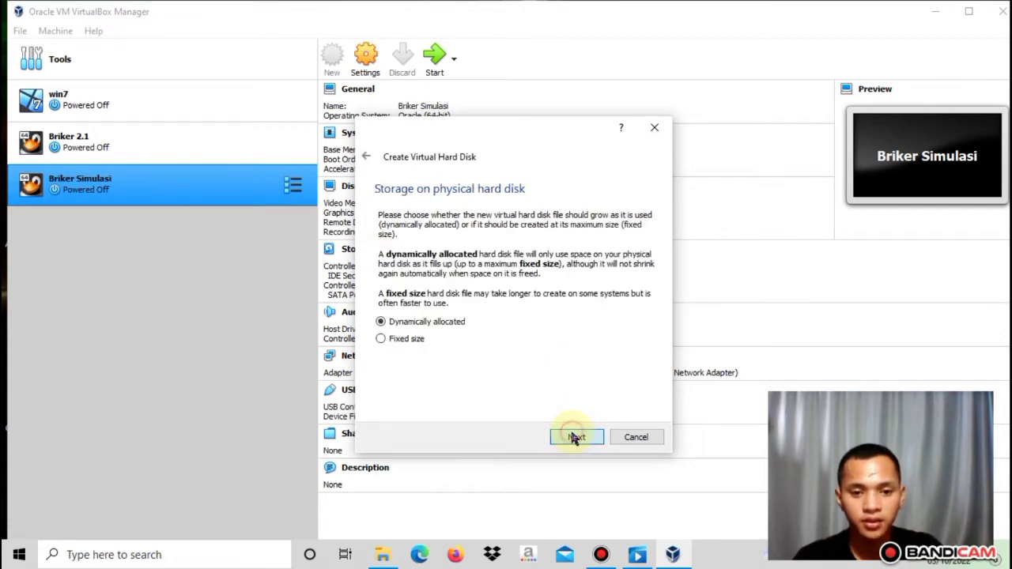
pyautogui.click(575, 437)
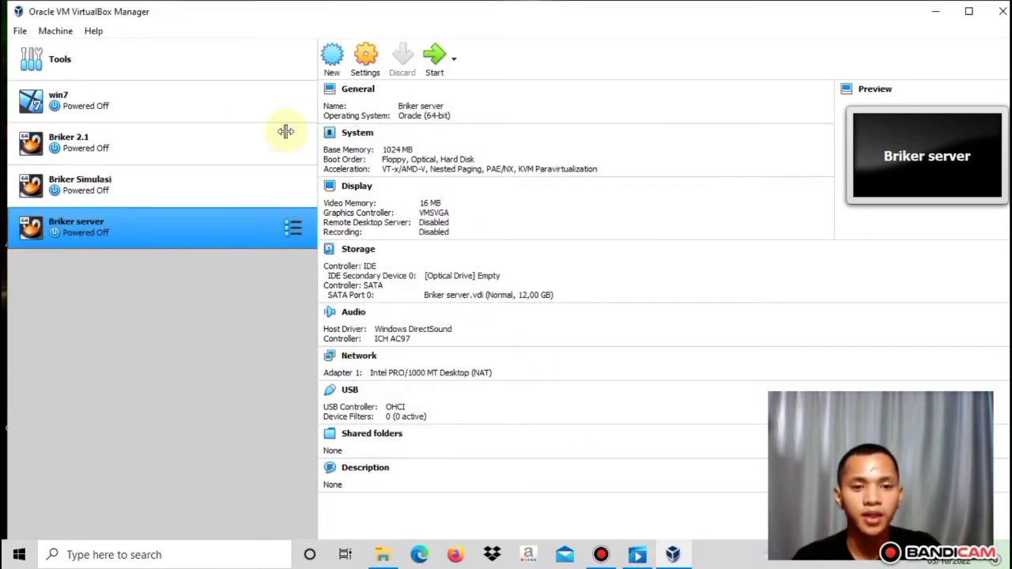
# Reopen Briker server's settings from its right-click menu and show the Storage page
pyautogui.click(357, 64)
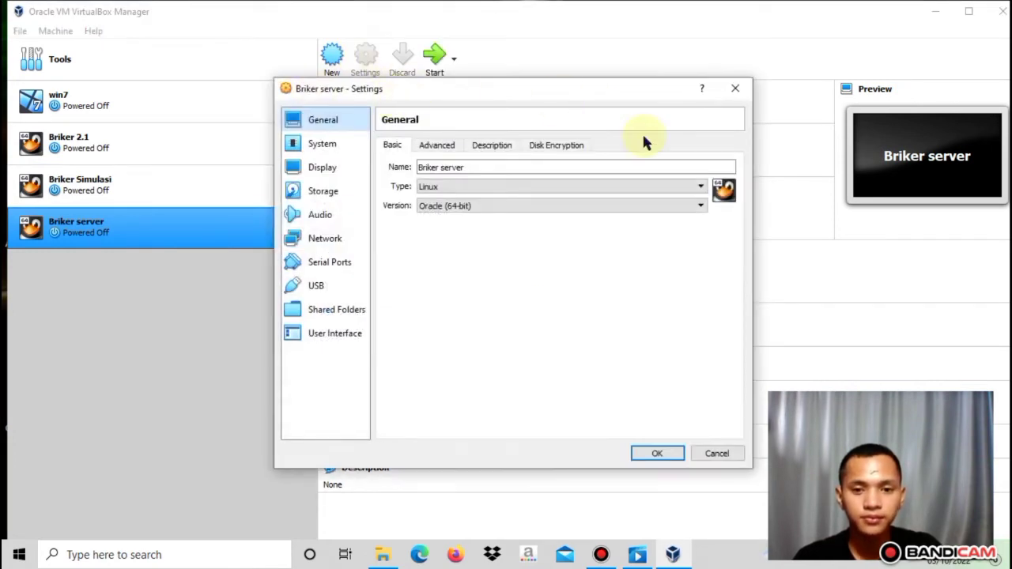
pyautogui.click(735, 87)
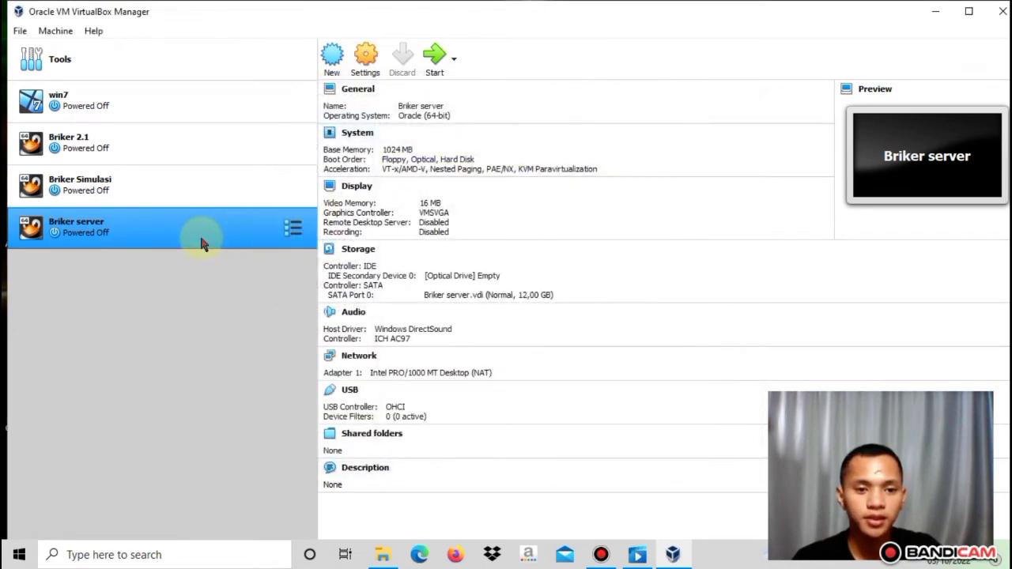
pyautogui.rightClick(201, 242)
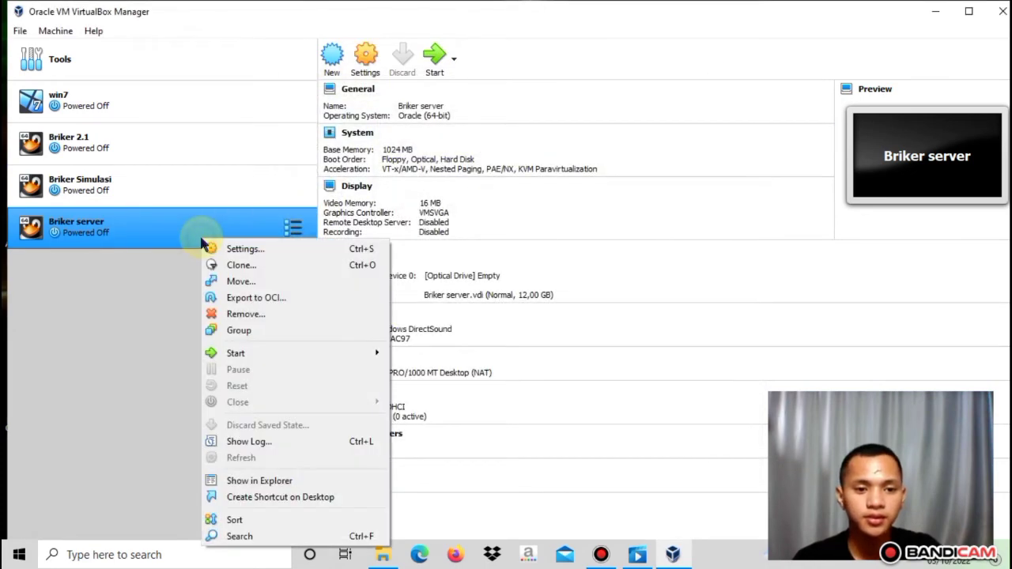
pyautogui.click(268, 248)
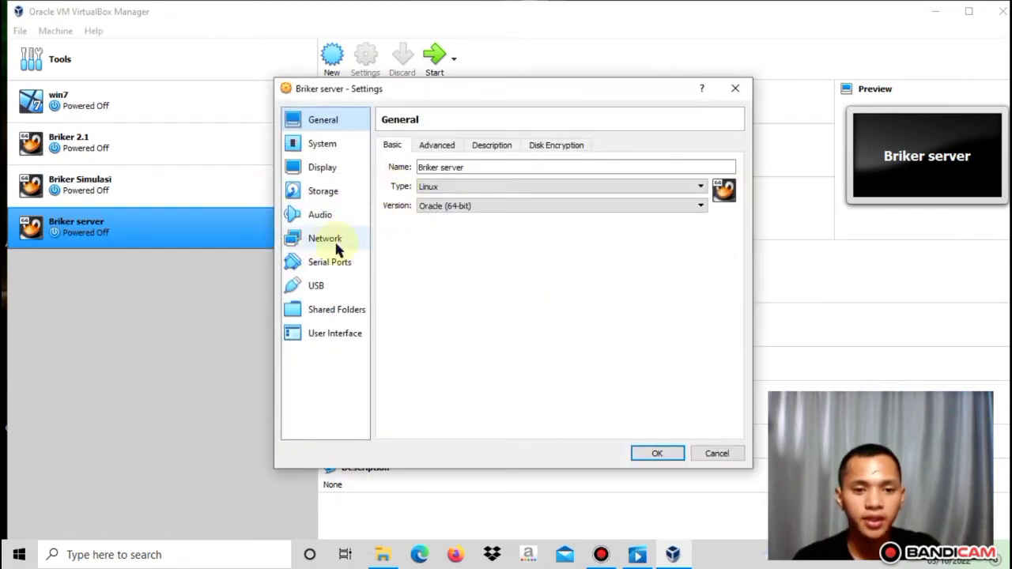
pyautogui.click(323, 194)
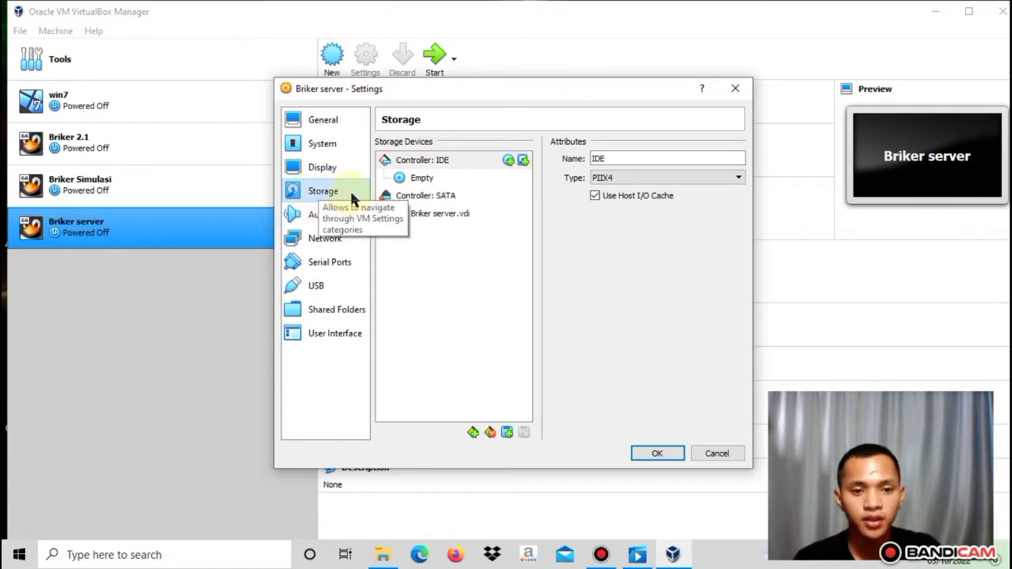
# Load briker-2.1.1_2.iso from D:\Joel\SOFTWARE BRIKER into the optical drive, then view Network settings
pyautogui.click(424, 178)
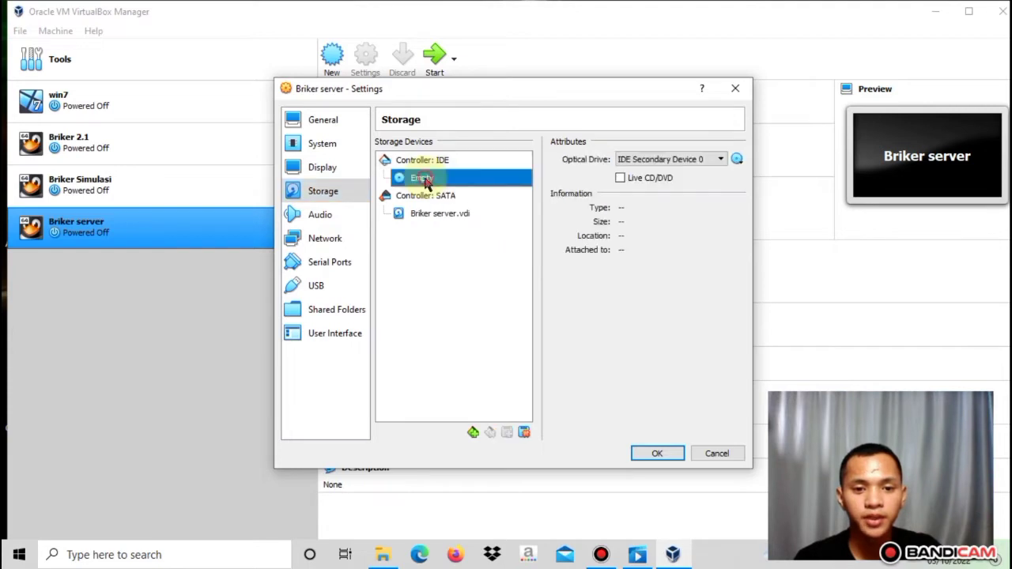
pyautogui.click(737, 161)
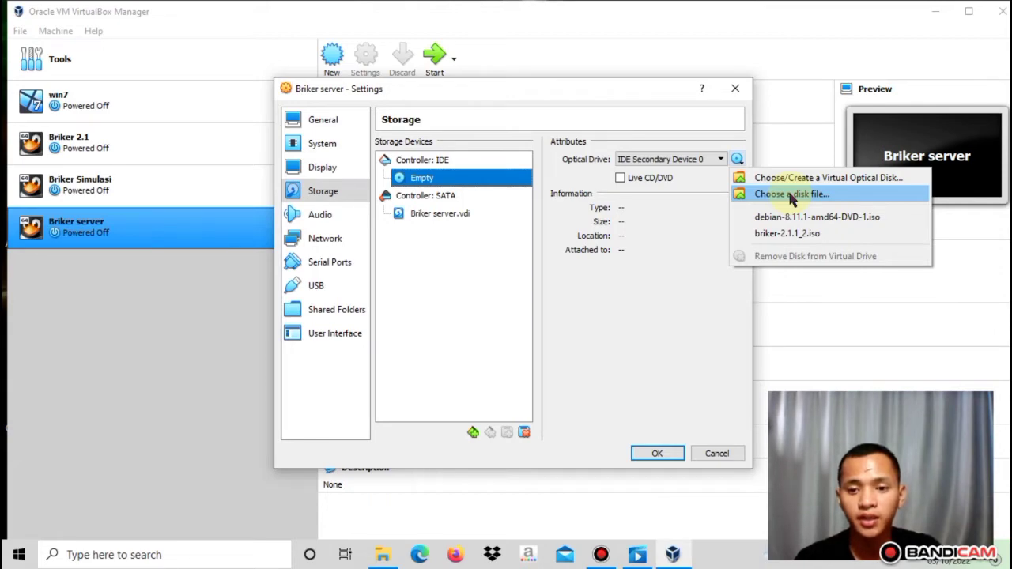
pyautogui.click(792, 195)
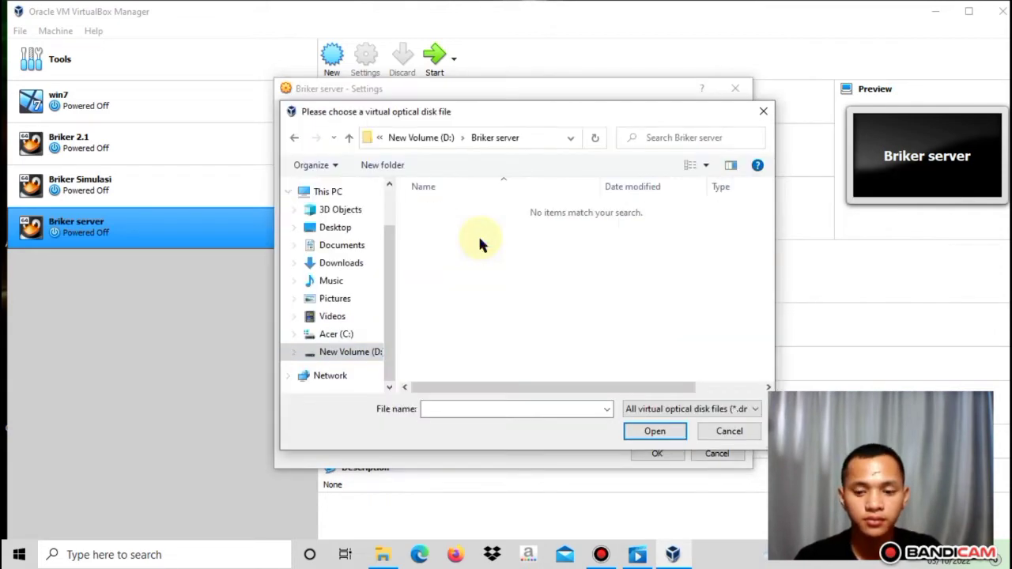
pyautogui.hotkey('alt', 'Up')
pyautogui.click(484, 286)
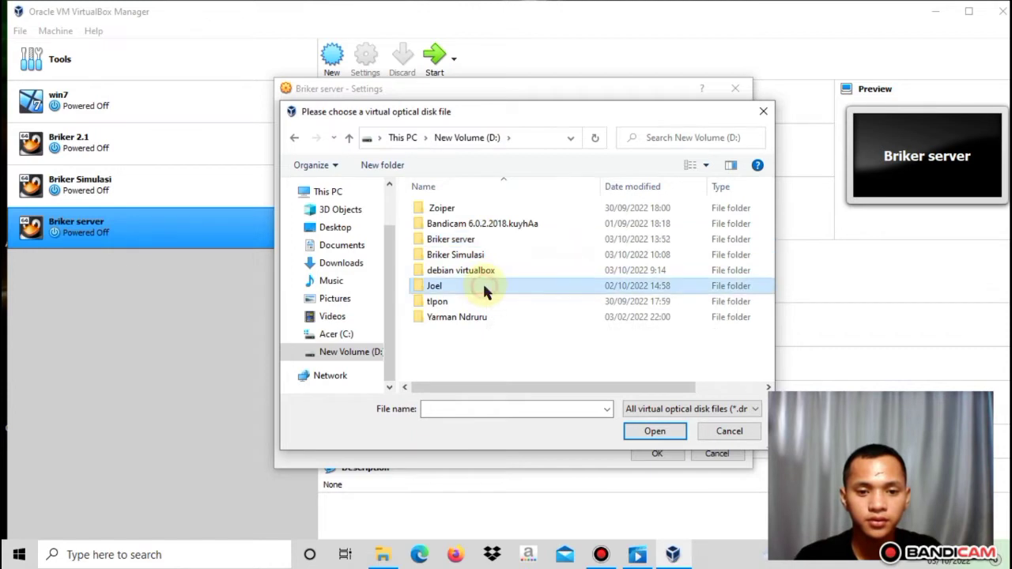
pyautogui.doubleClick(484, 286)
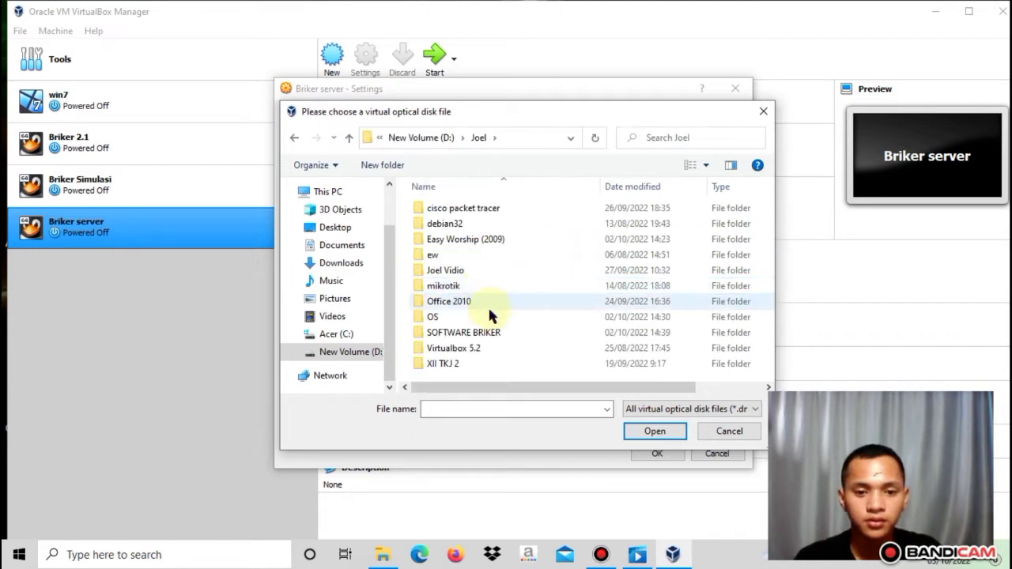
pyautogui.doubleClick(485, 333)
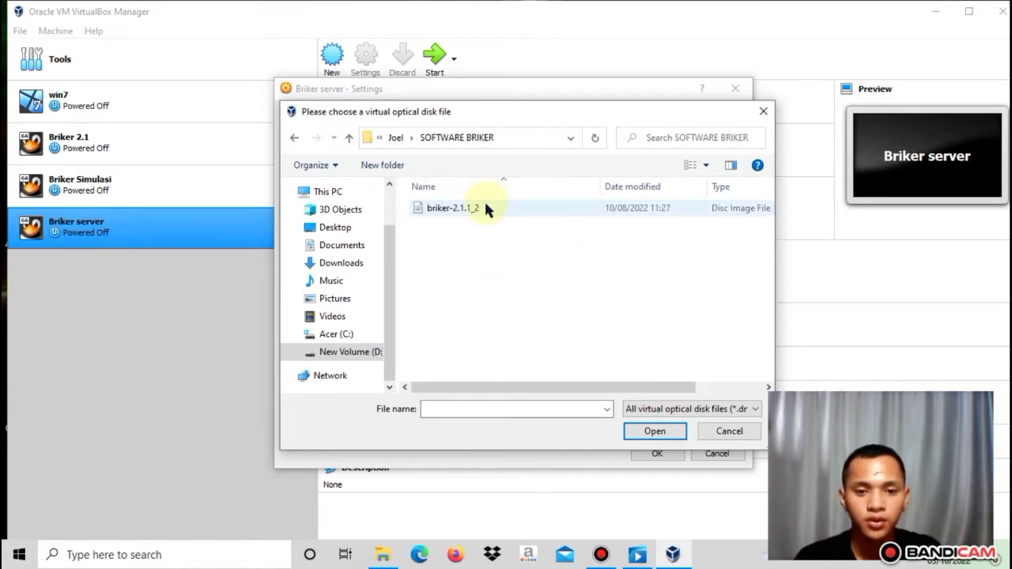
pyautogui.click(485, 208)
pyautogui.click(656, 435)
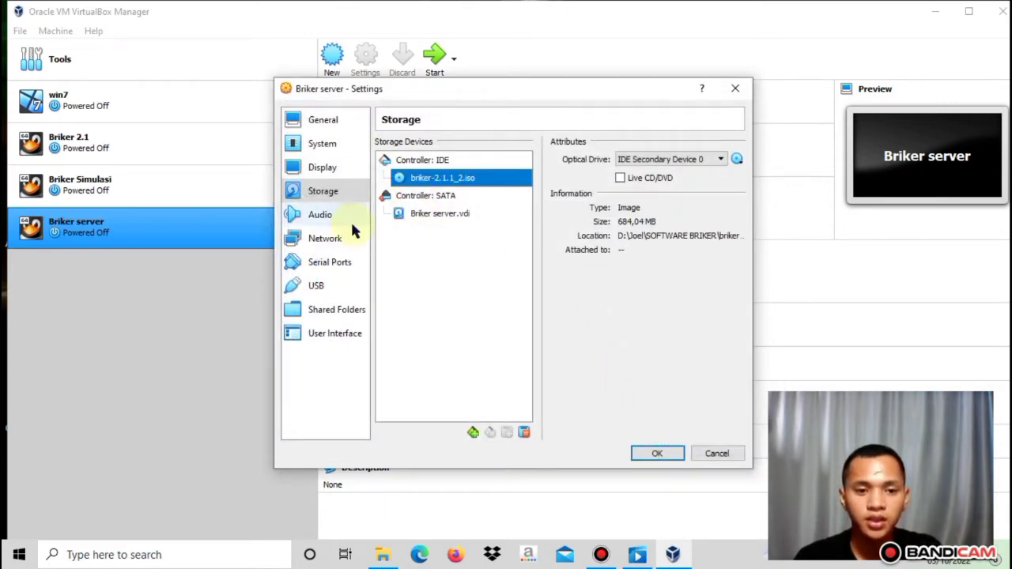
pyautogui.click(337, 238)
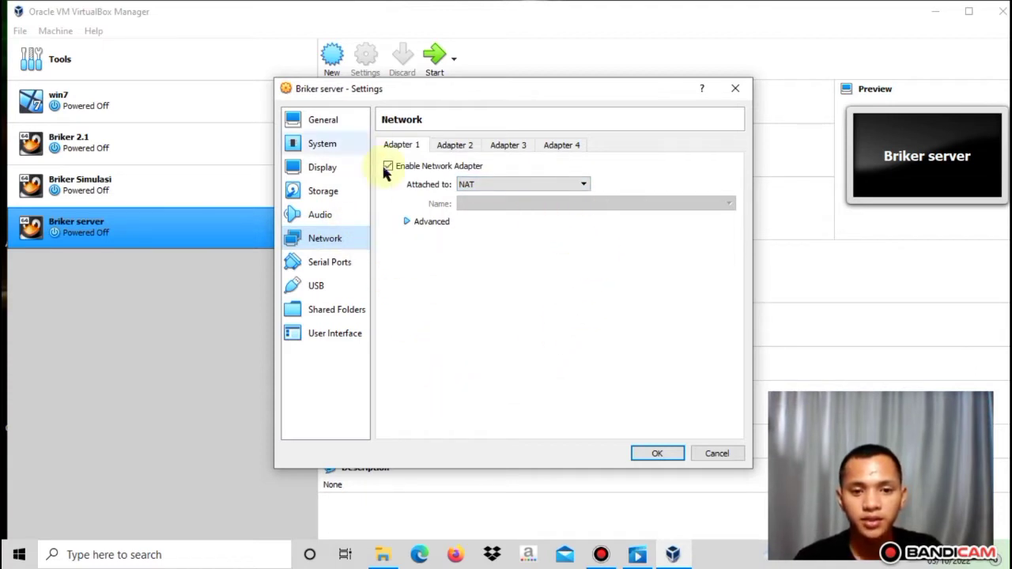
# Save the settings with OK and start the Briker server VM
pyautogui.click(672, 453)
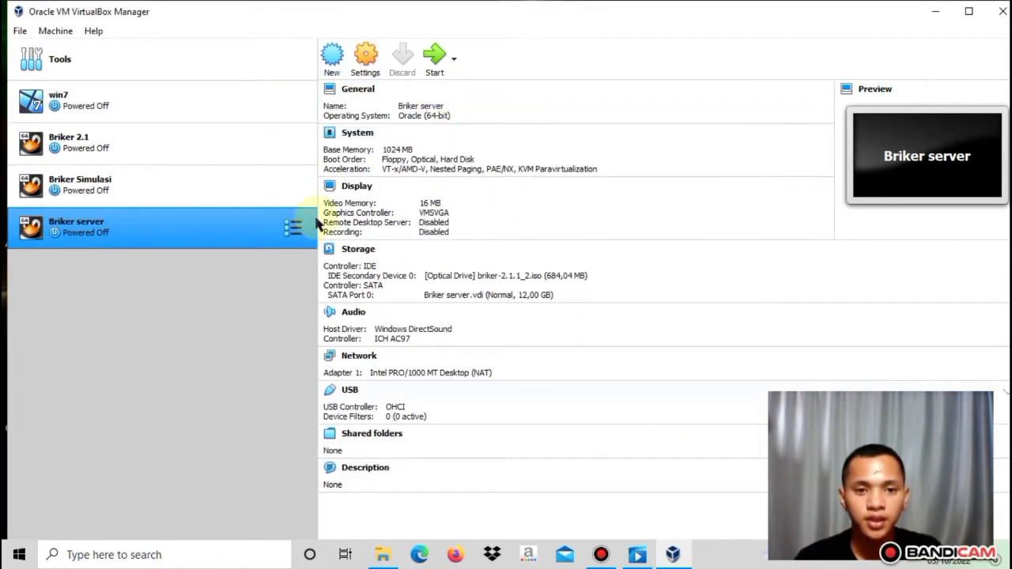
pyautogui.click(438, 63)
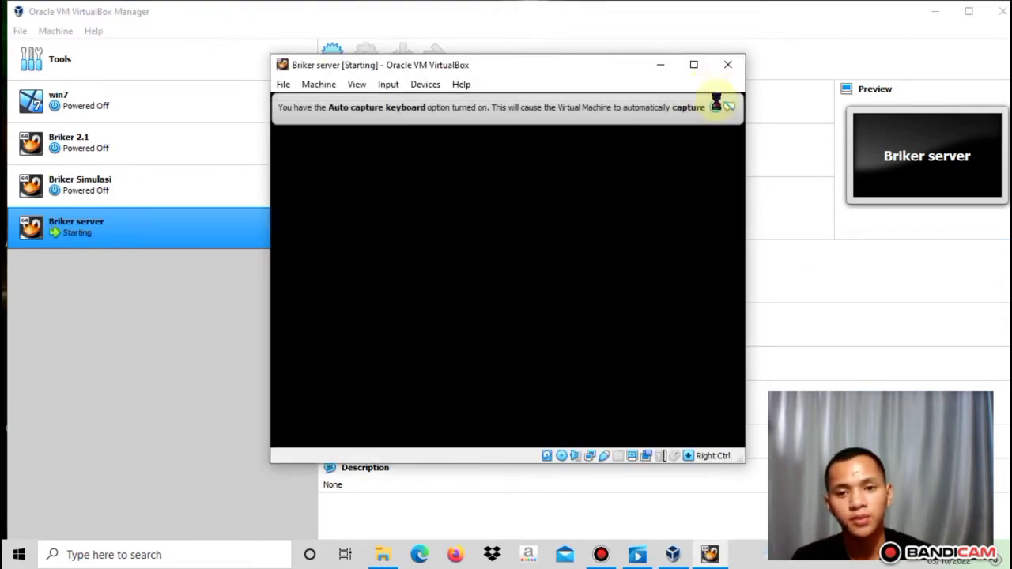
# Boot 'Install Briker Base with wizard' from the disc menu and maximize the VM window
pyautogui.click(715, 107)
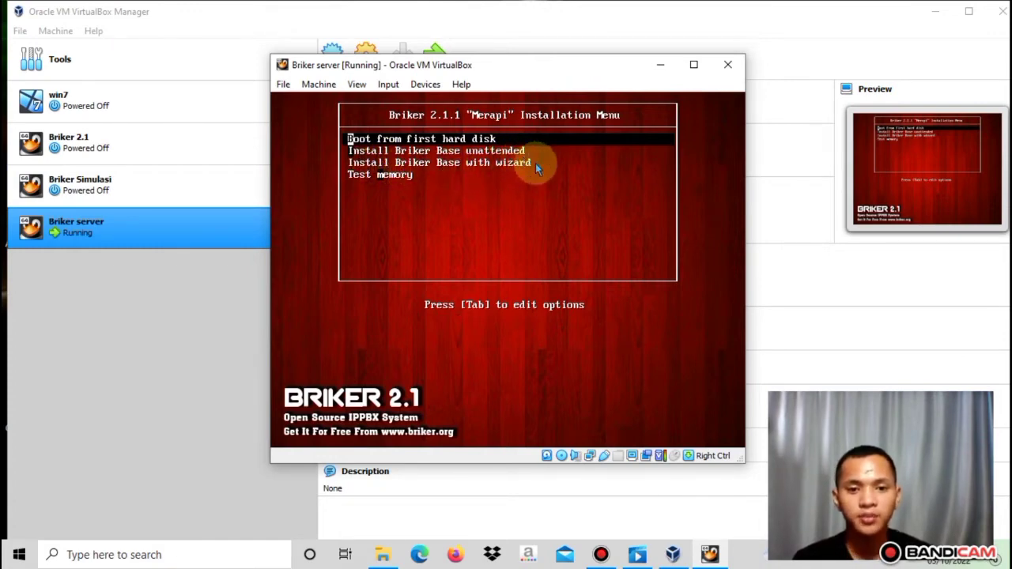
pyautogui.press('Down')
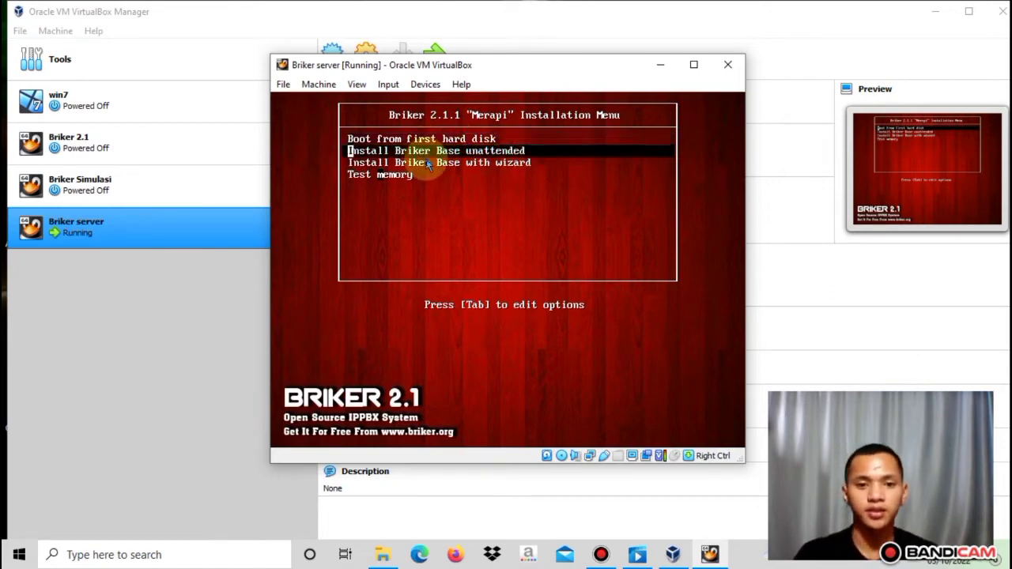
pyautogui.press('Down')
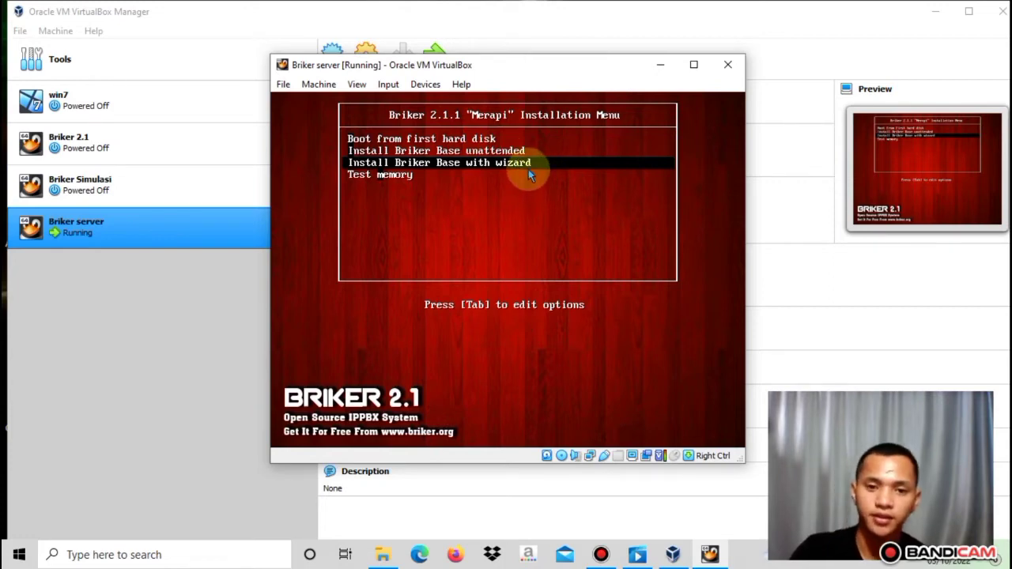
pyautogui.press('Return')
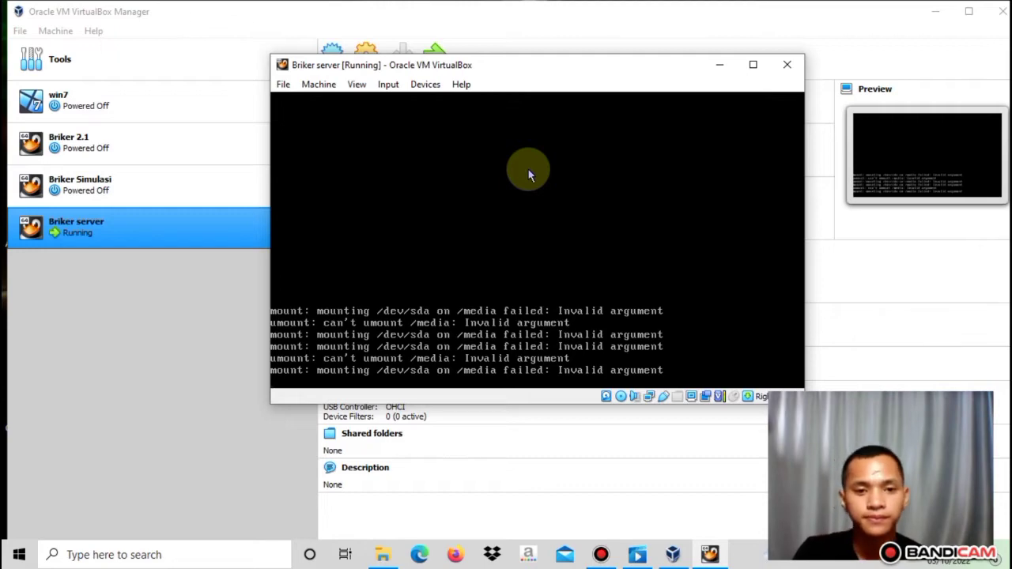
pyautogui.click(753, 65)
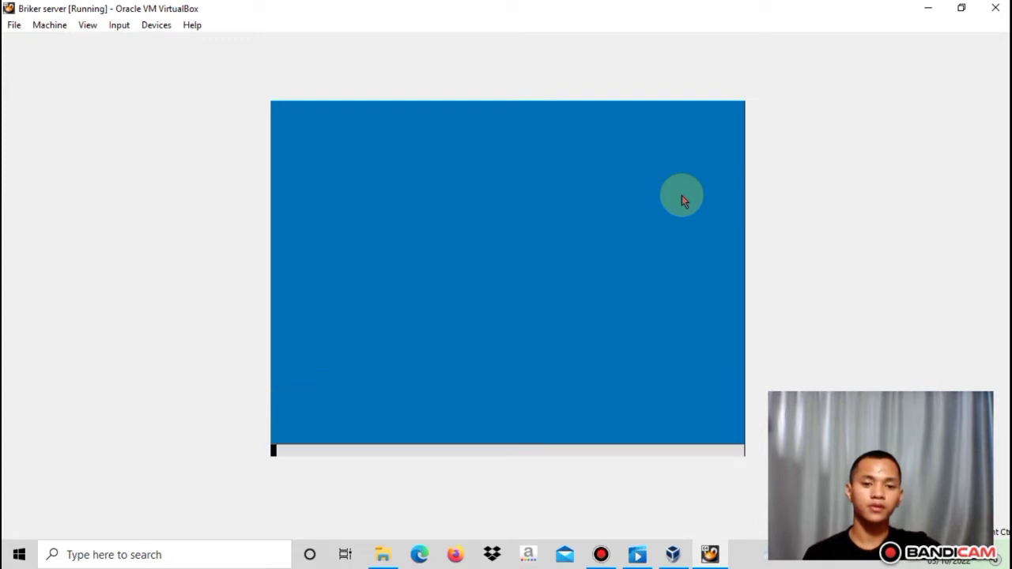
pyautogui.moveTo(615, 5)
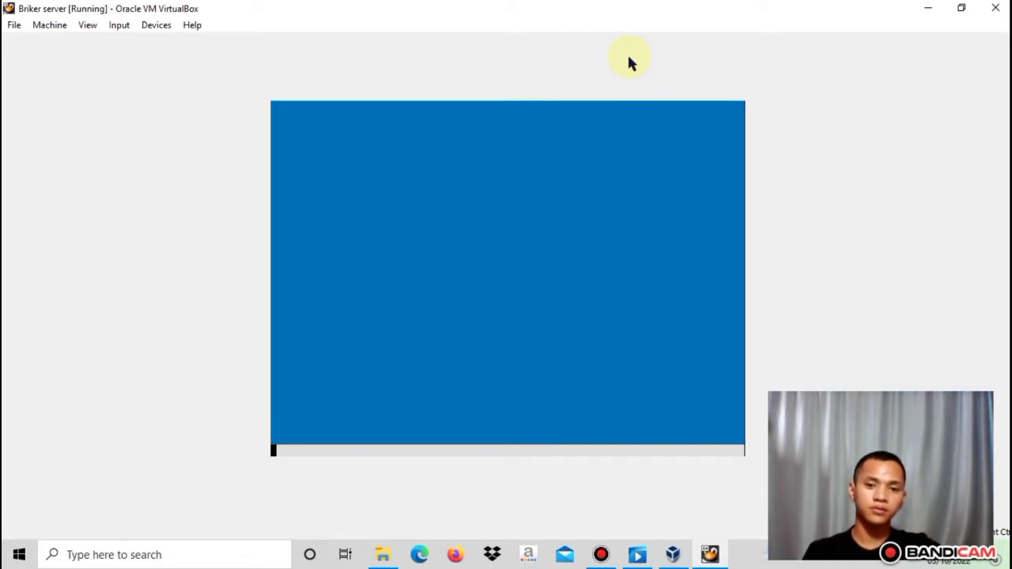
# Set the installer's clock to the Jakarta time zone from the worldwide list
pyautogui.click(513, 177)
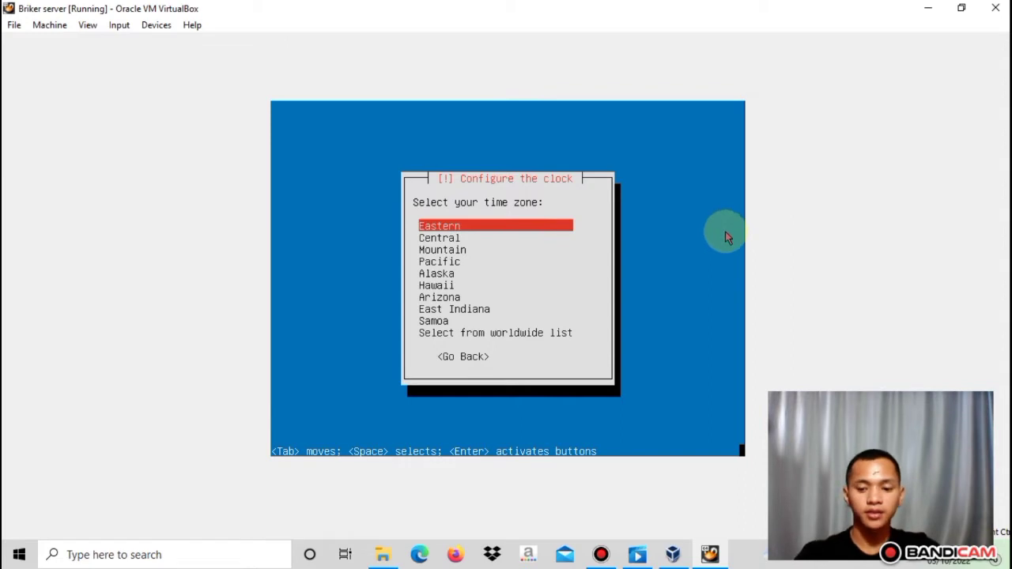
pyautogui.press('Down')
pyautogui.press('Down')
pyautogui.press('Down')
pyautogui.press('Down')
pyautogui.press('Down')
pyautogui.press('Down')
pyautogui.press('Down')
pyautogui.press('Down')
pyautogui.press('Down')
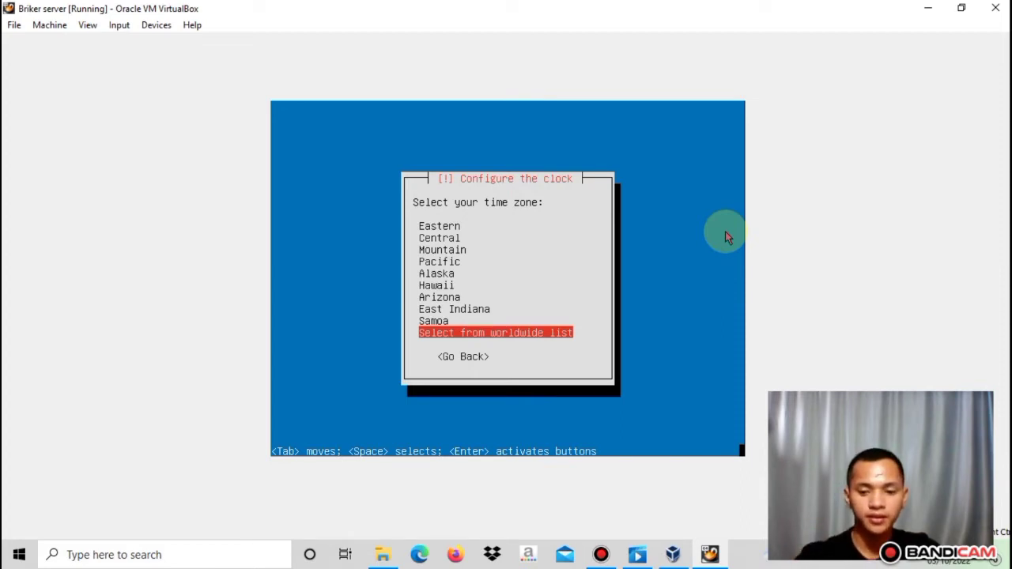
pyautogui.press('Return')
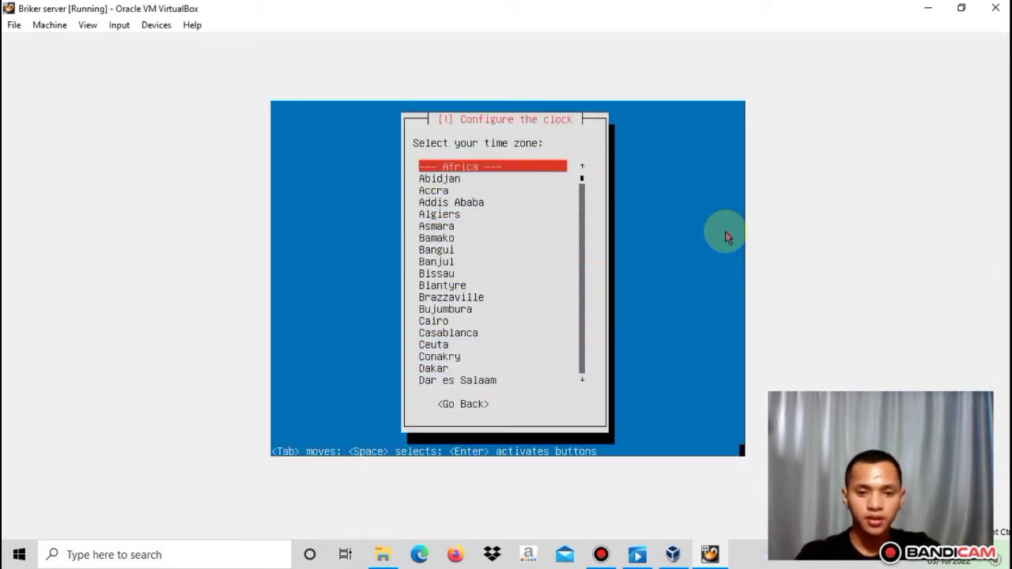
pyautogui.press('j')
pyautogui.press('j')
pyautogui.press('j')
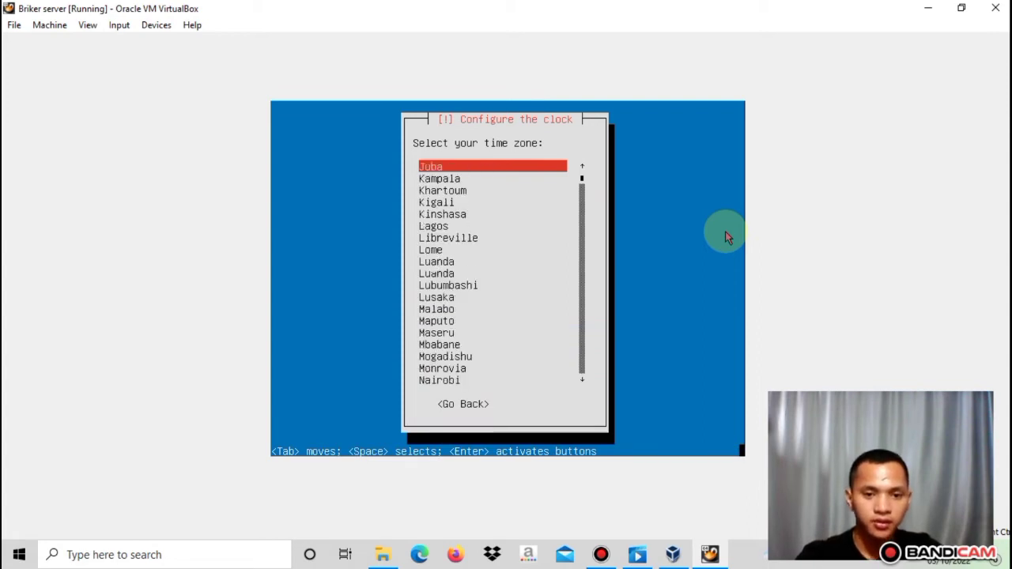
pyautogui.press('j')
pyautogui.press('j')
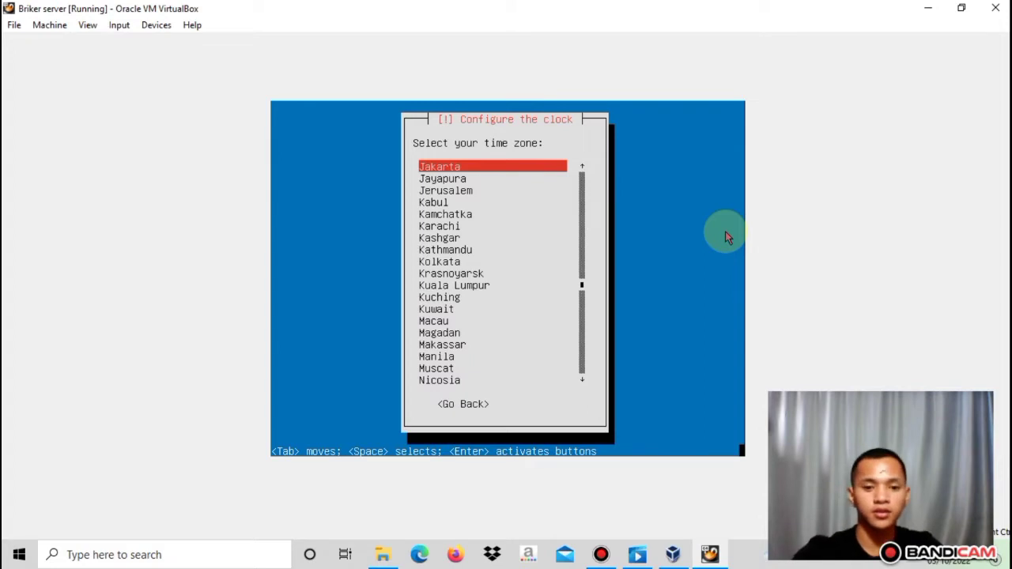
pyautogui.press('Return')
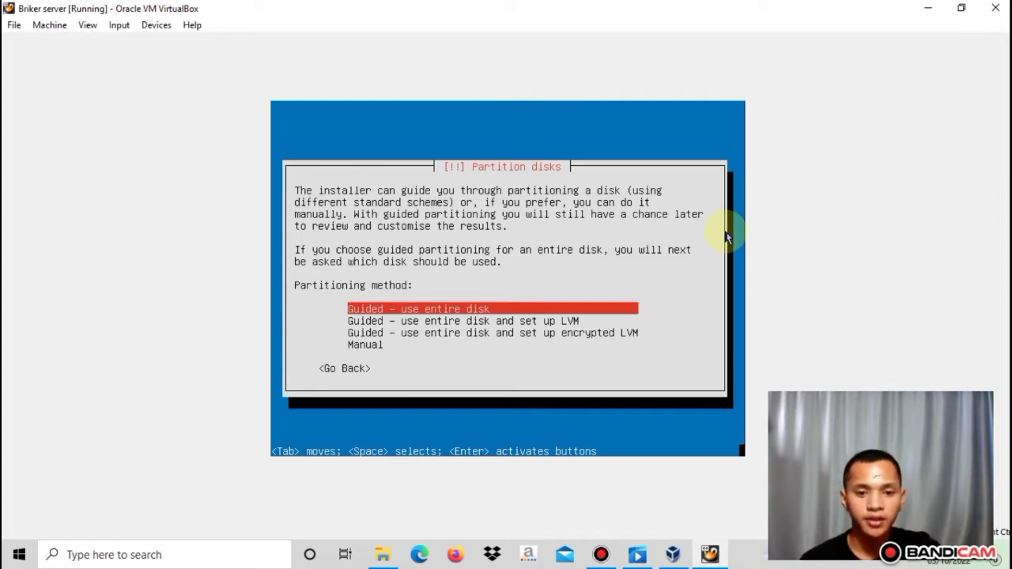
# Partition the entire sda disk with guided partitioning and write the changes
pyautogui.press('Return')
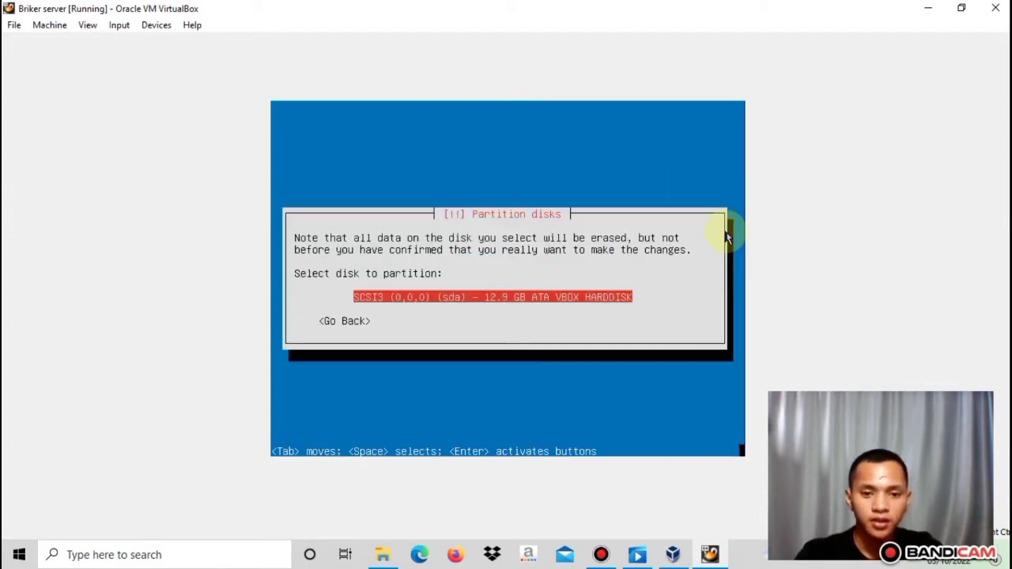
pyautogui.press('Return')
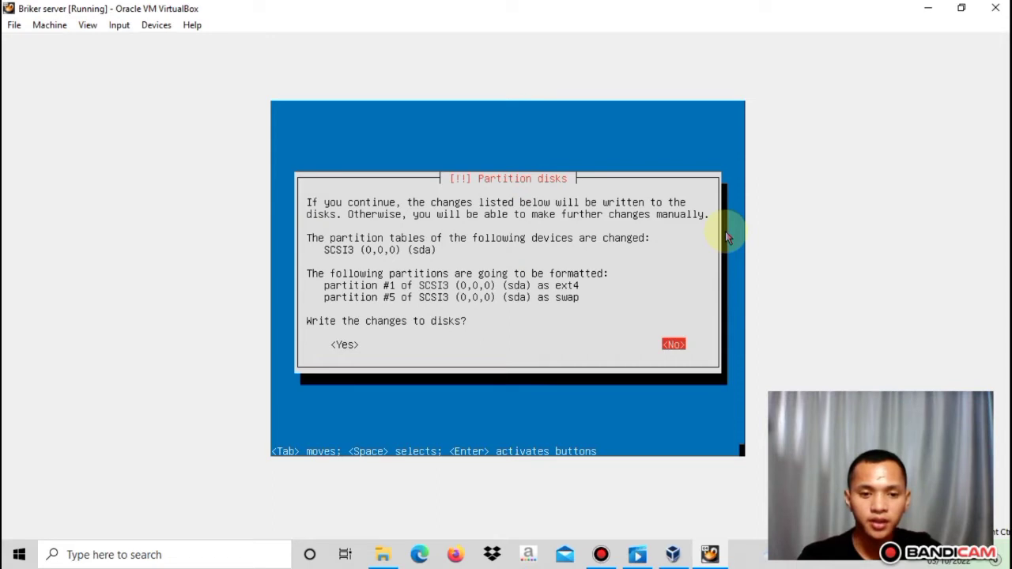
pyautogui.press('Tab')
pyautogui.press('Return')
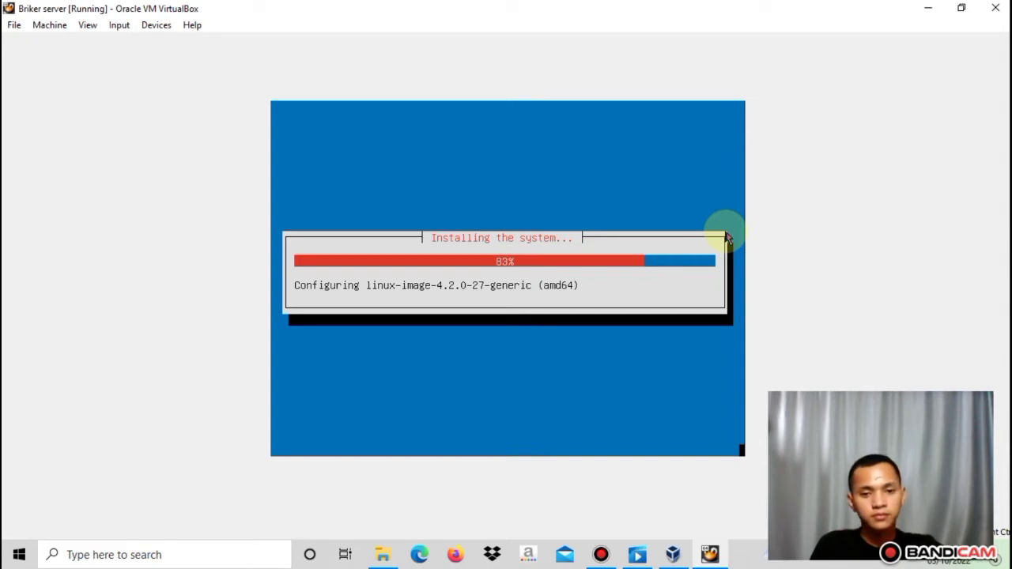
# Let the installation run until it asks whether the system clock is set to UTC
pyautogui.moveTo(587, 6)
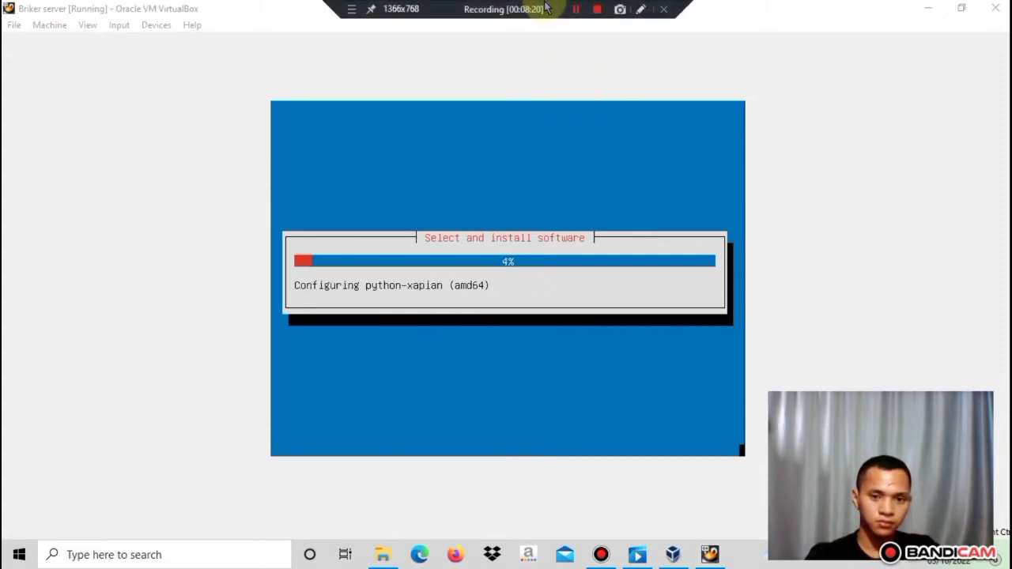
pyautogui.click(575, 11)
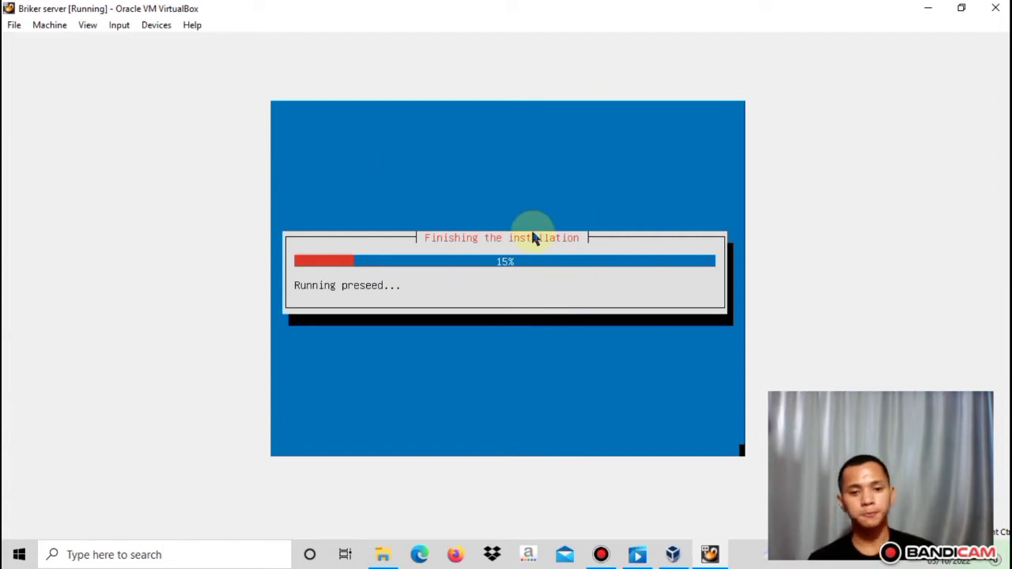
pyautogui.moveTo(516, 5)
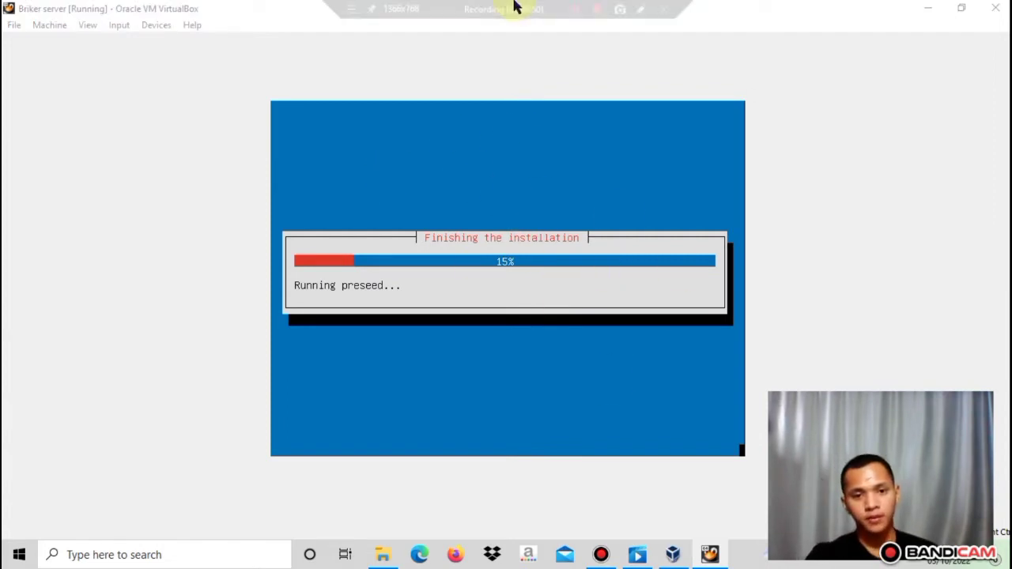
pyautogui.click(574, 10)
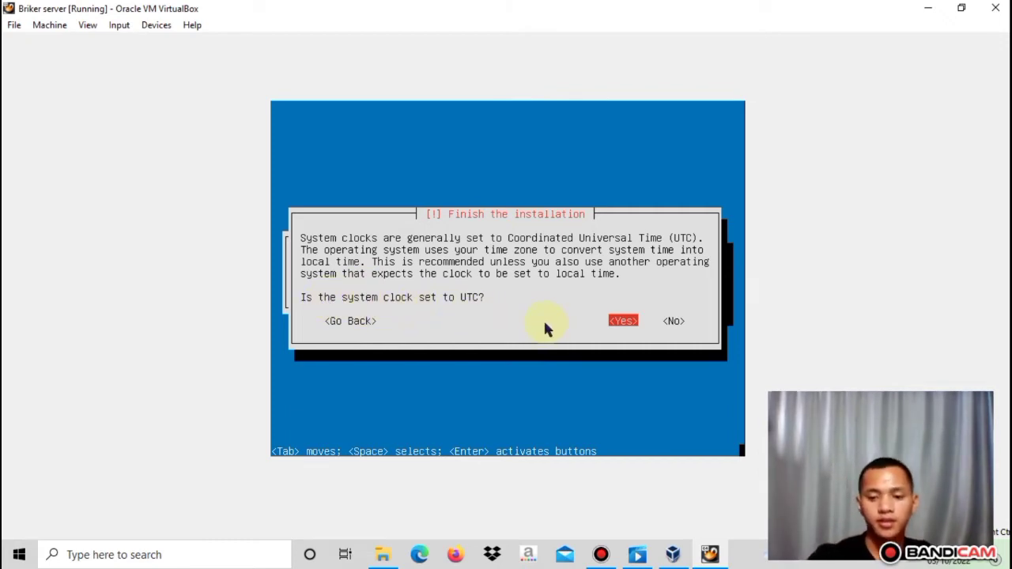
# Accept the system clock as UTC so the Briker installer finishes and reboots
pyautogui.press('Return')
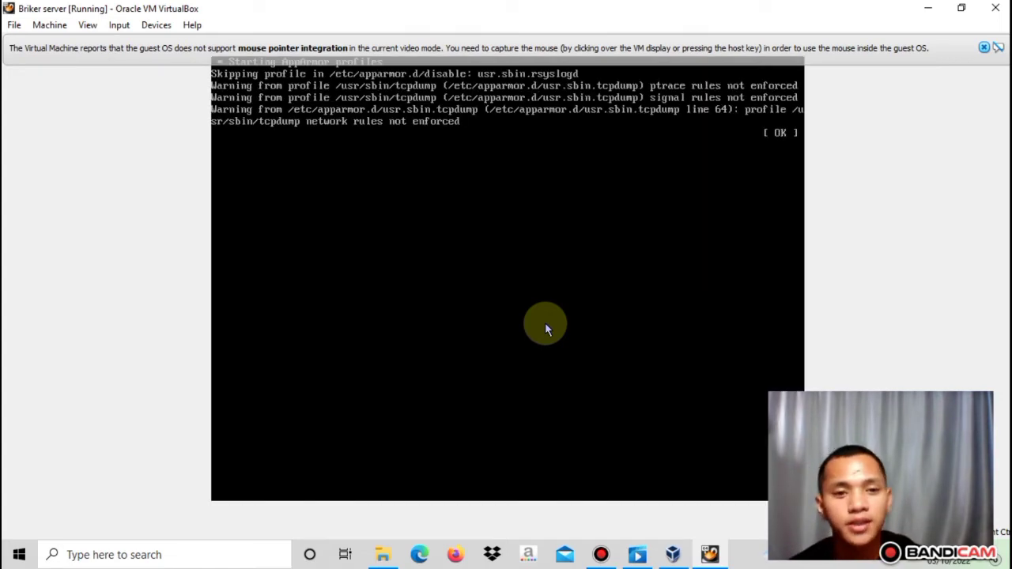
# Dismiss the mouse integration notice while Briker 2.1.1 boots to the ippbx login prompt
pyautogui.click(985, 47)
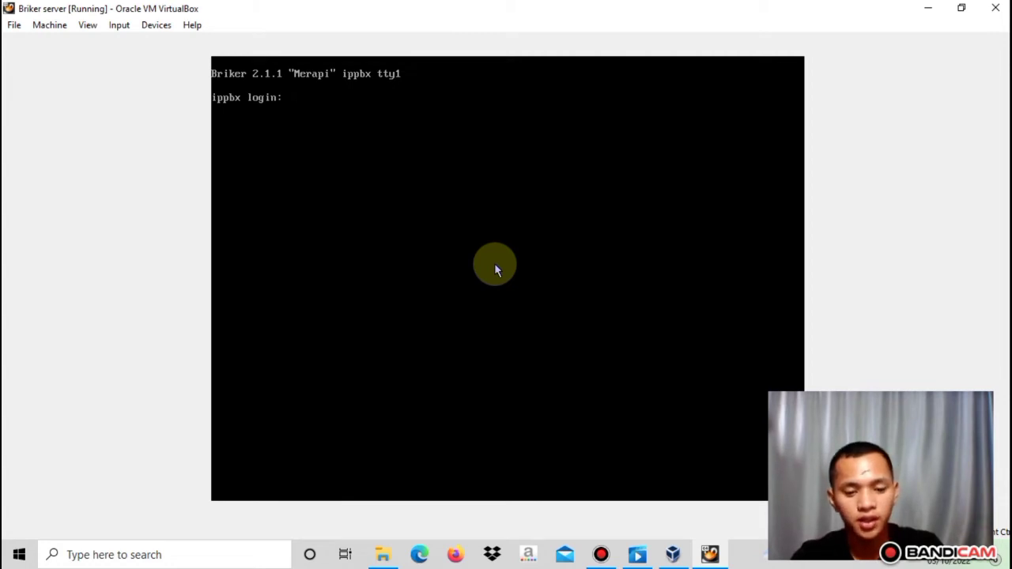
# Log in as root and run 'ip a' to show eth0 at 192.168.2.2/24
pyautogui.write('roo')
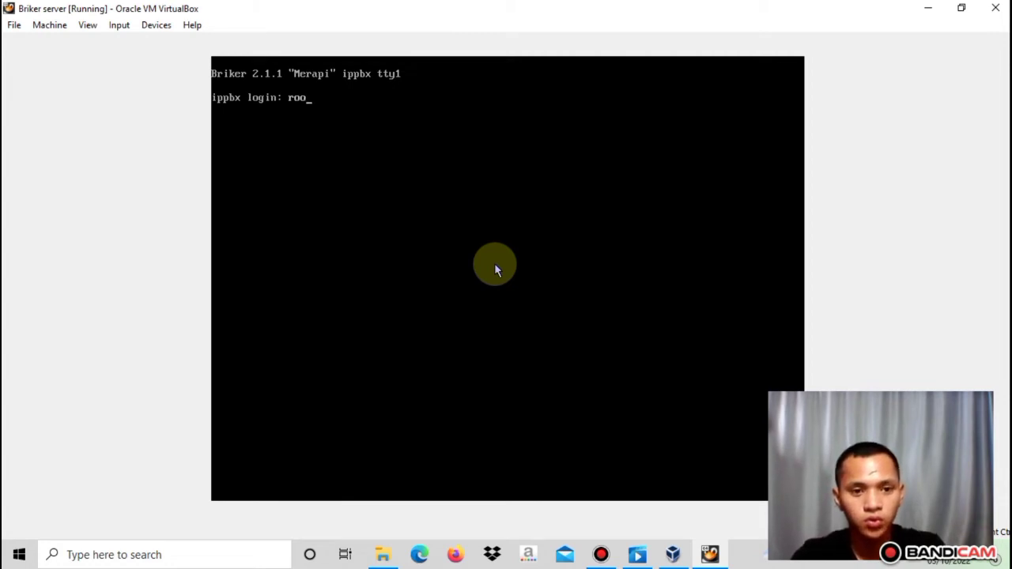
pyautogui.write('t')
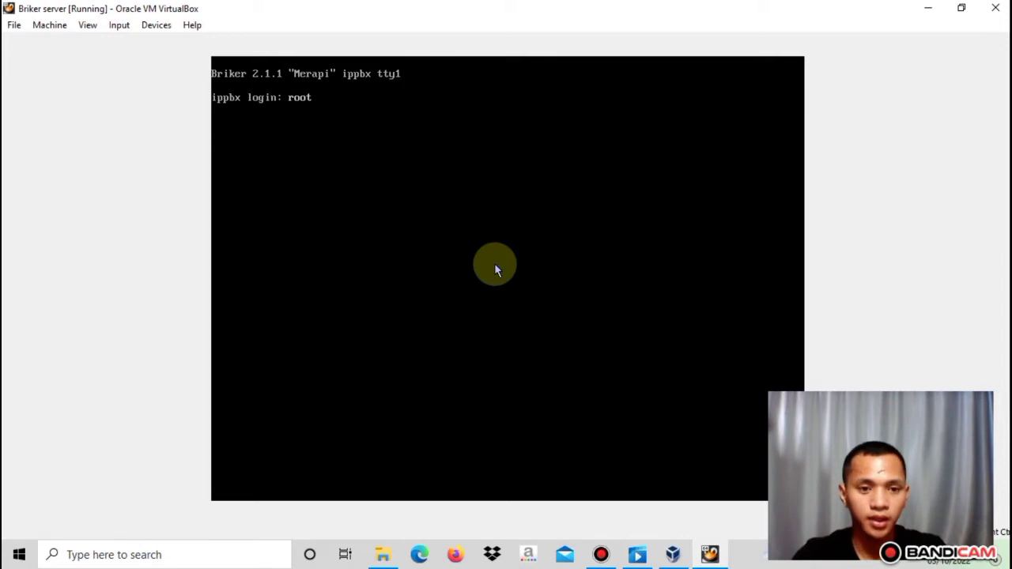
pyautogui.press('Return')
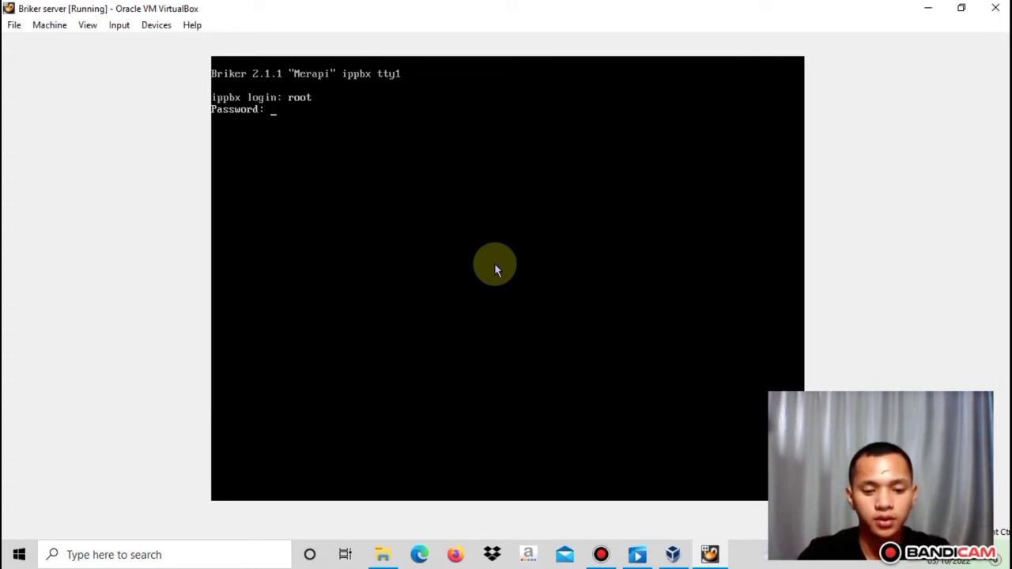
pyautogui.press('Return')
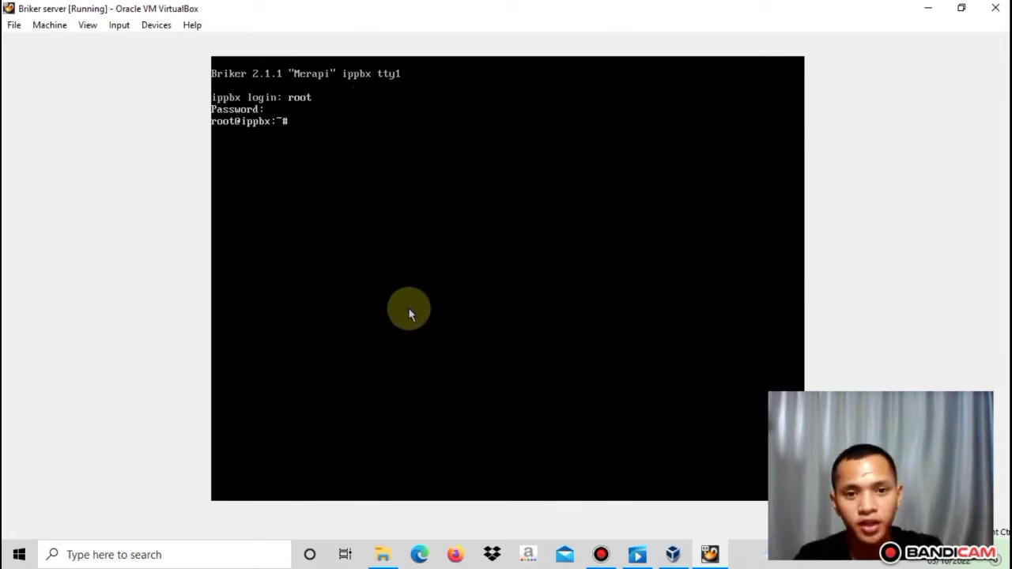
pyautogui.write('ip')
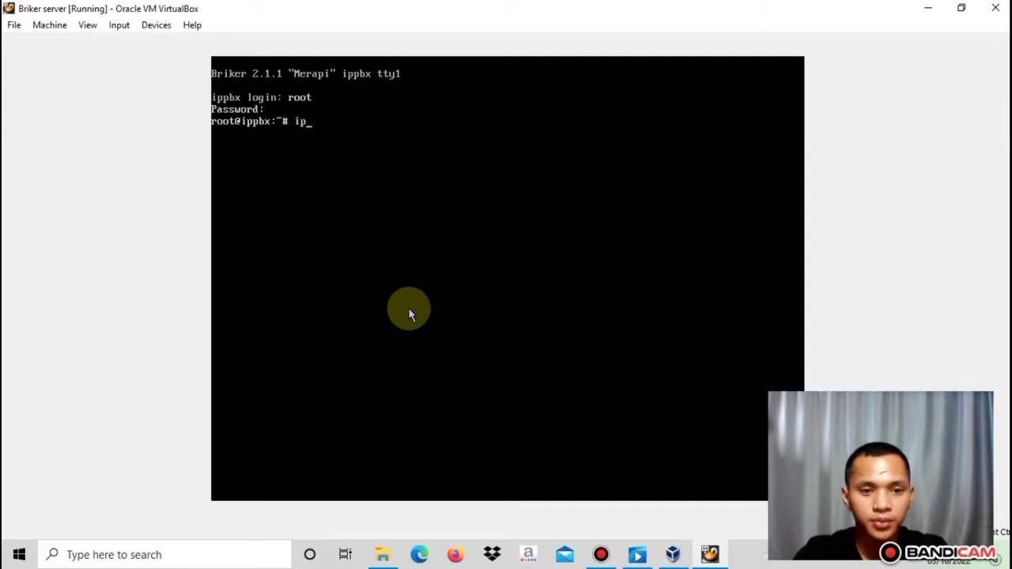
pyautogui.write(' a')
pyautogui.press('Return')
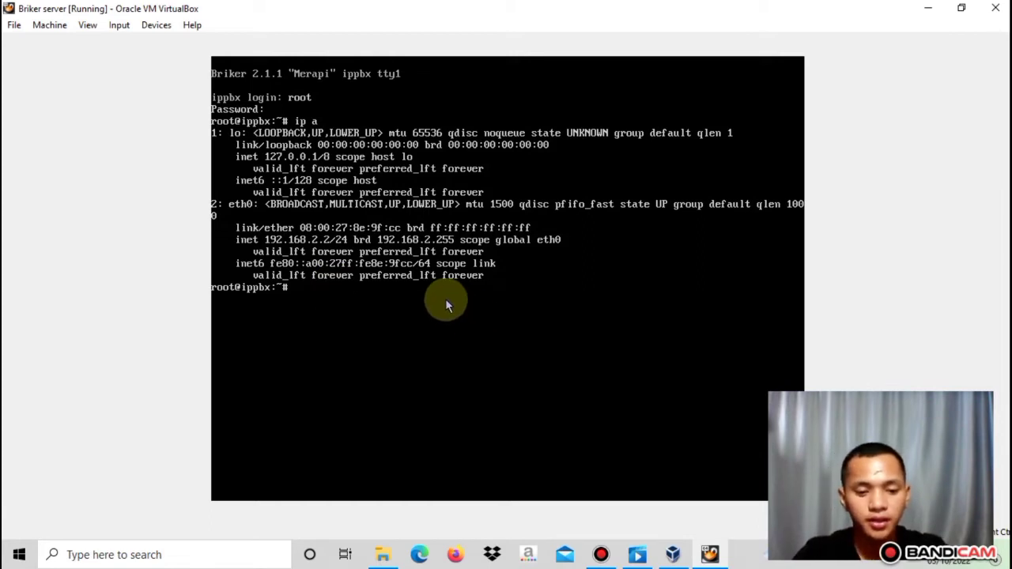
# Open /etc/network/interfaces in vi in insert mode and move to eth0's address and gateway lines
pyautogui.write('vi ')
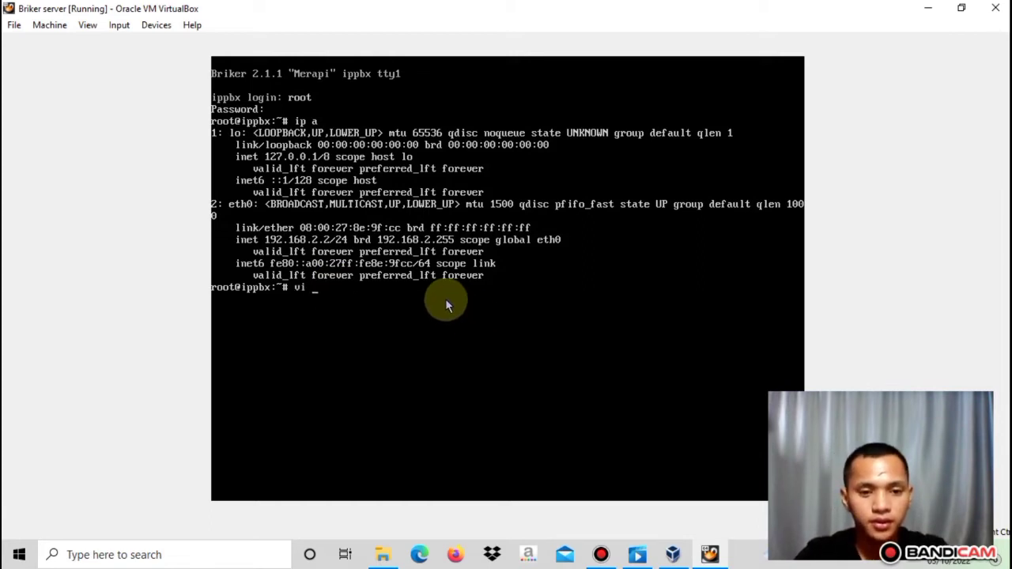
pyautogui.write('/et')
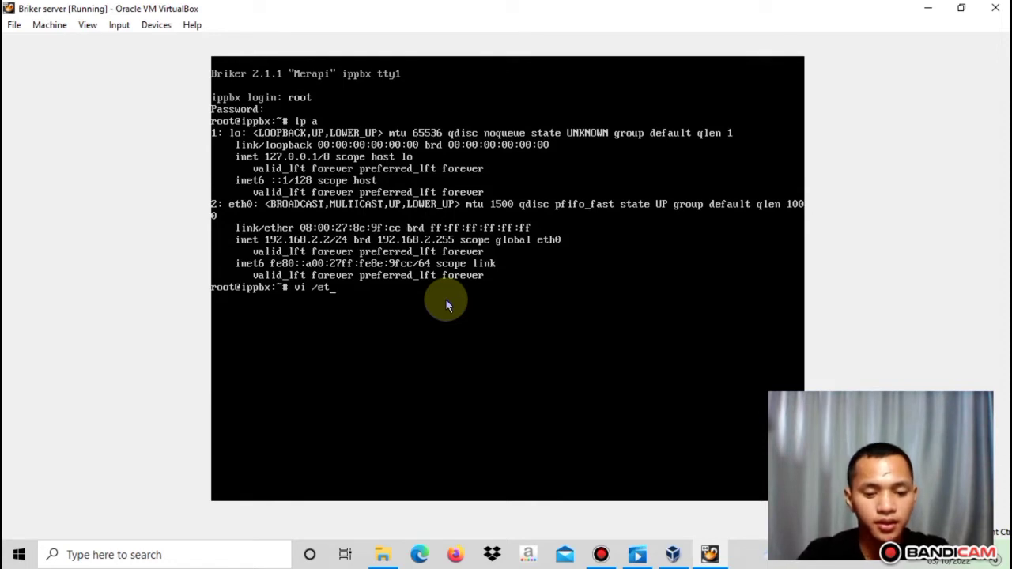
pyautogui.write('c/')
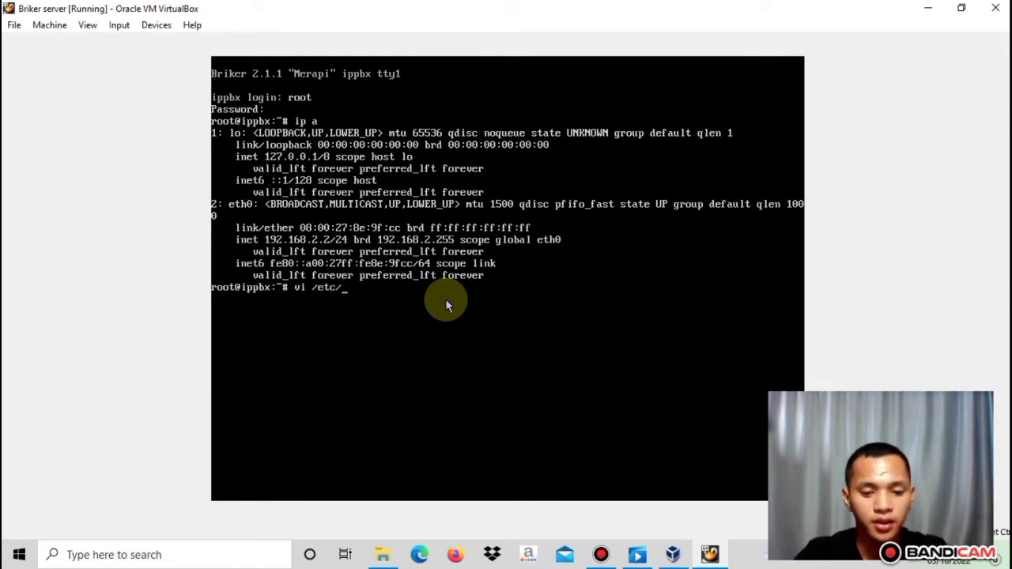
pyautogui.write('net')
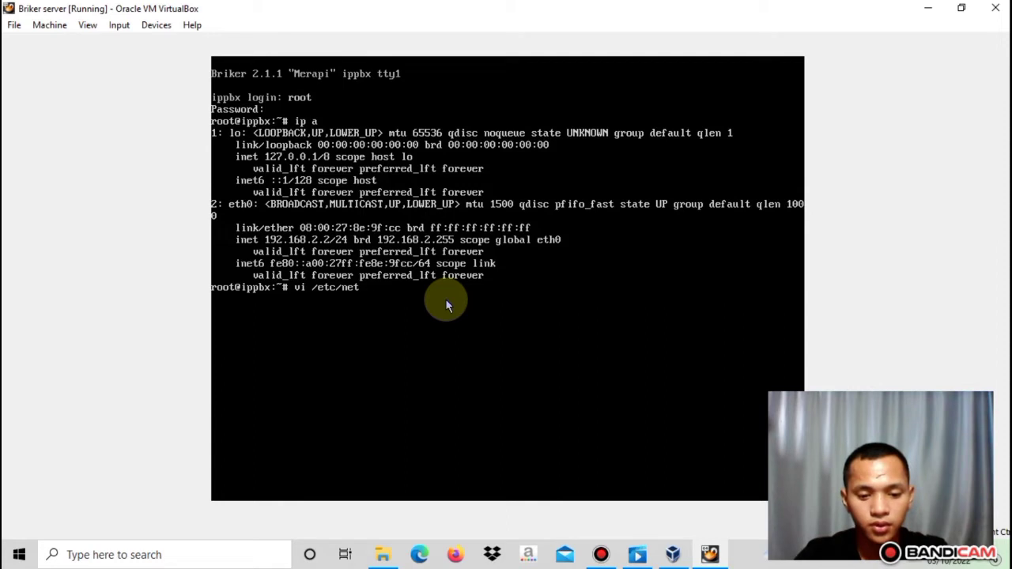
pyautogui.write('work')
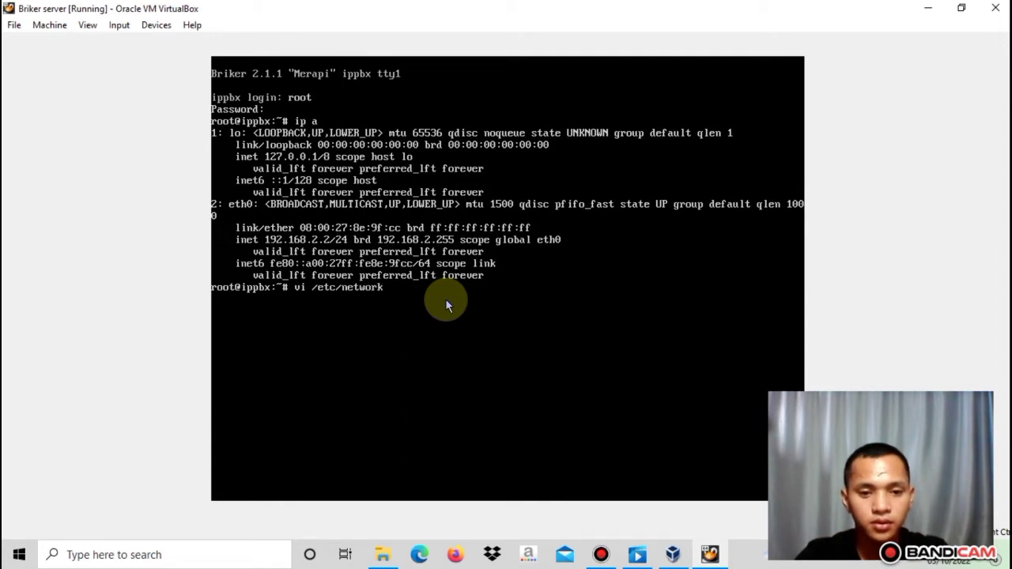
pyautogui.write('/interfaces')
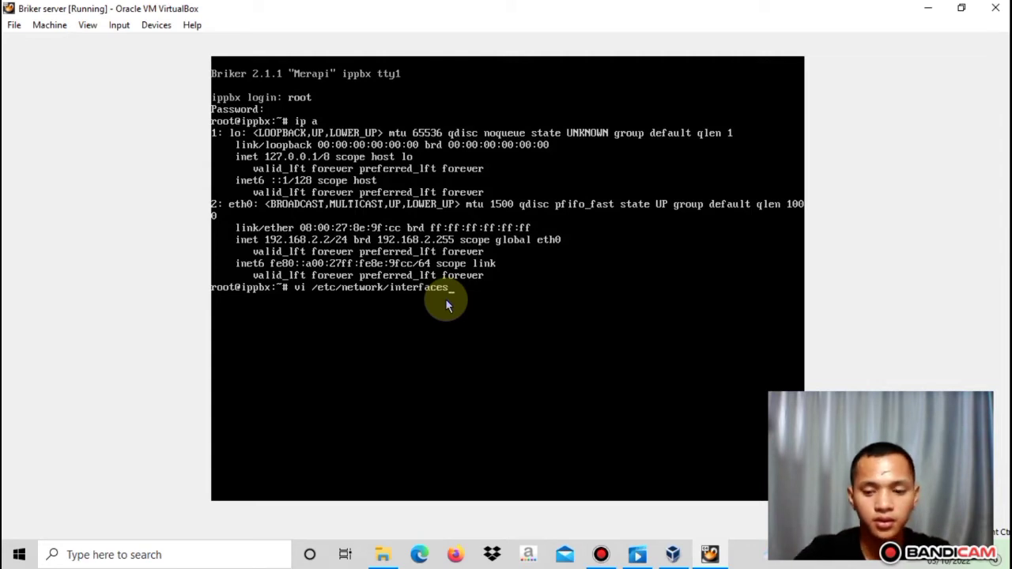
pyautogui.press('Return')
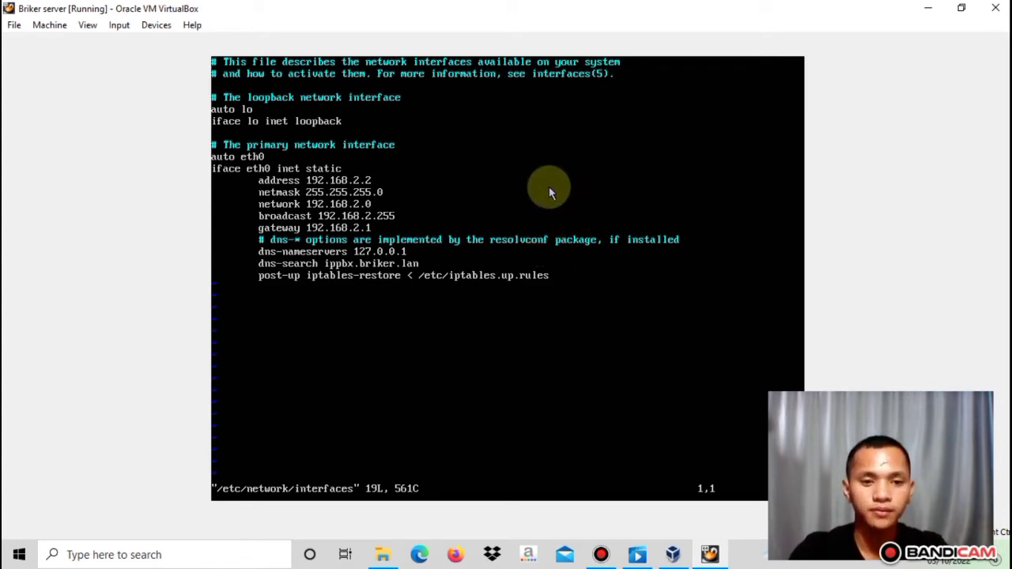
pyautogui.press('i')
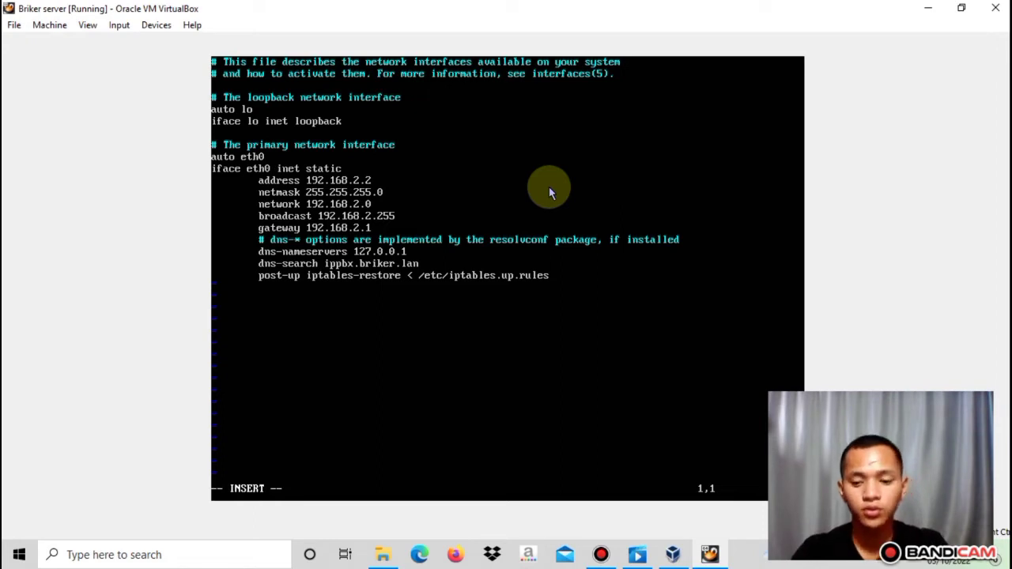
pyautogui.press('Right')
pyautogui.press('Right')
pyautogui.press('Right')
pyautogui.press('Right')
pyautogui.press('Right')
pyautogui.press('Right')
pyautogui.press('Right')
pyautogui.press('Right')
pyautogui.press('Down')
pyautogui.press('Down')
pyautogui.press('Down')
pyautogui.press('Down')
pyautogui.press('Down')
pyautogui.press('Down')
pyautogui.press('Down')
pyautogui.press('Down')
pyautogui.press('Down')
pyautogui.press('Down')
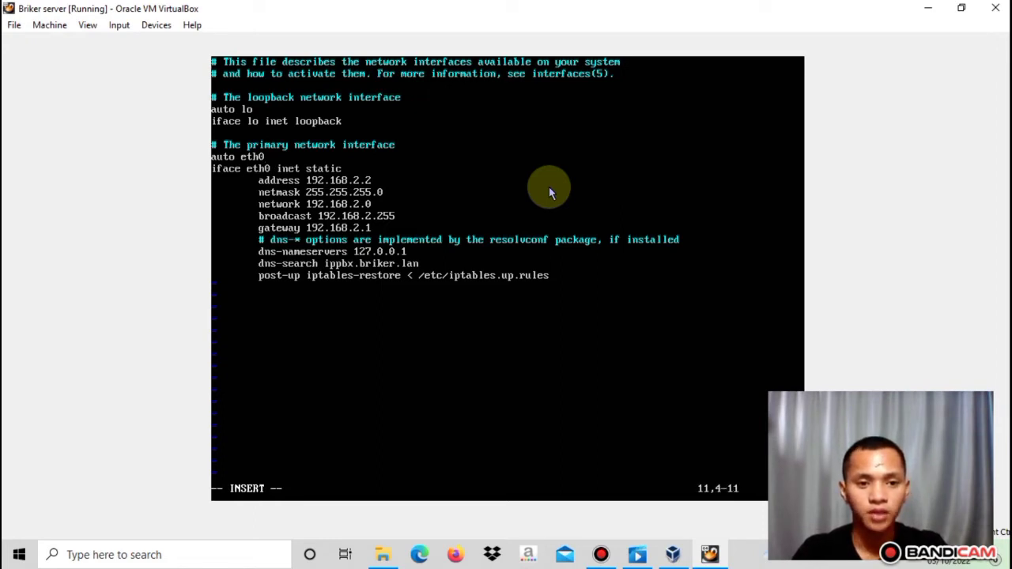
pyautogui.press('Right')
pyautogui.press('Right')
pyautogui.press('Right')
pyautogui.press('Down')
pyautogui.press('Down')
pyautogui.press('Down')
pyautogui.press('Down')
pyautogui.press('Down')
pyautogui.press('Right')
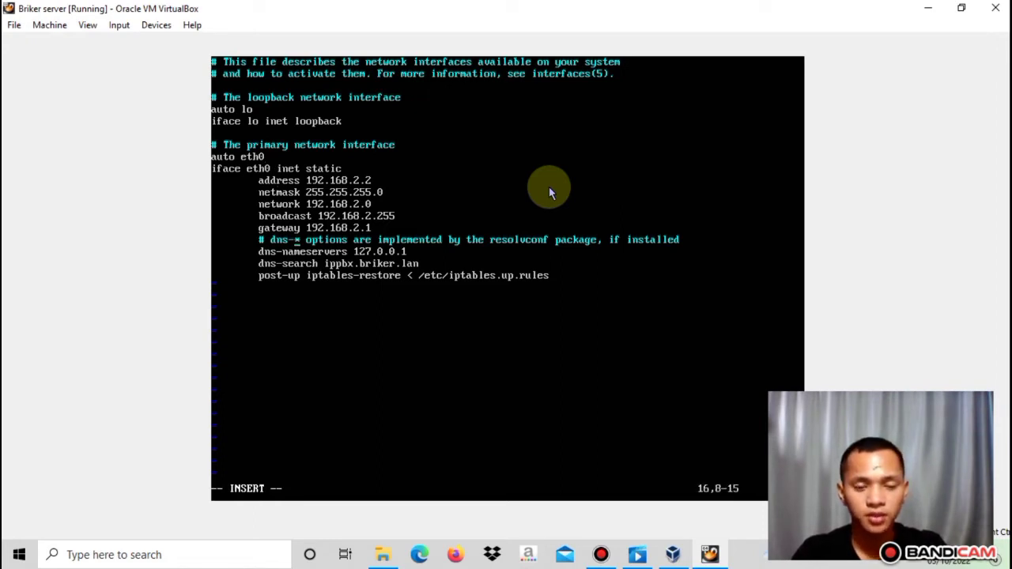
pyautogui.press('Right')
pyautogui.press('Right')
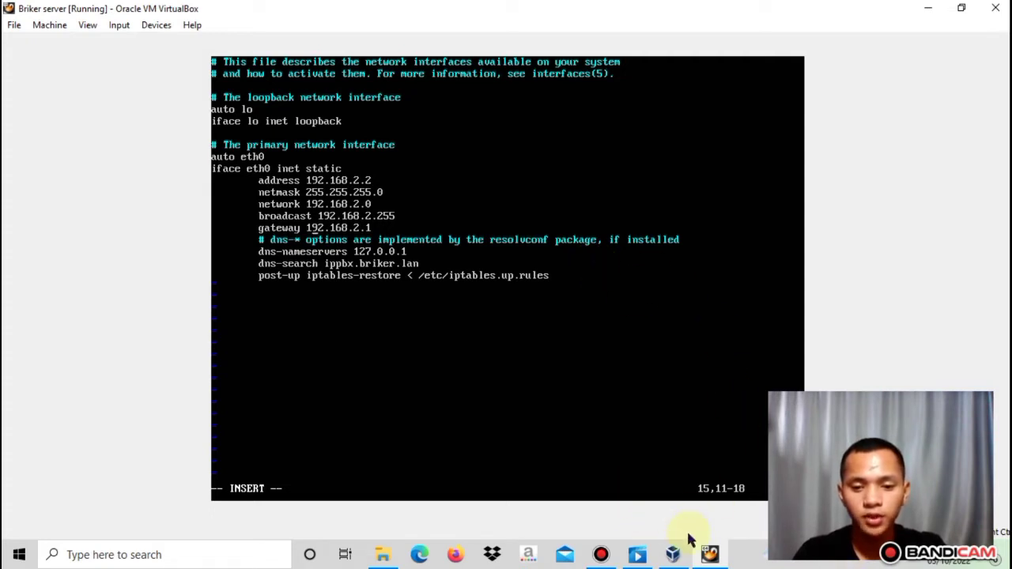
pyautogui.click(673, 557)
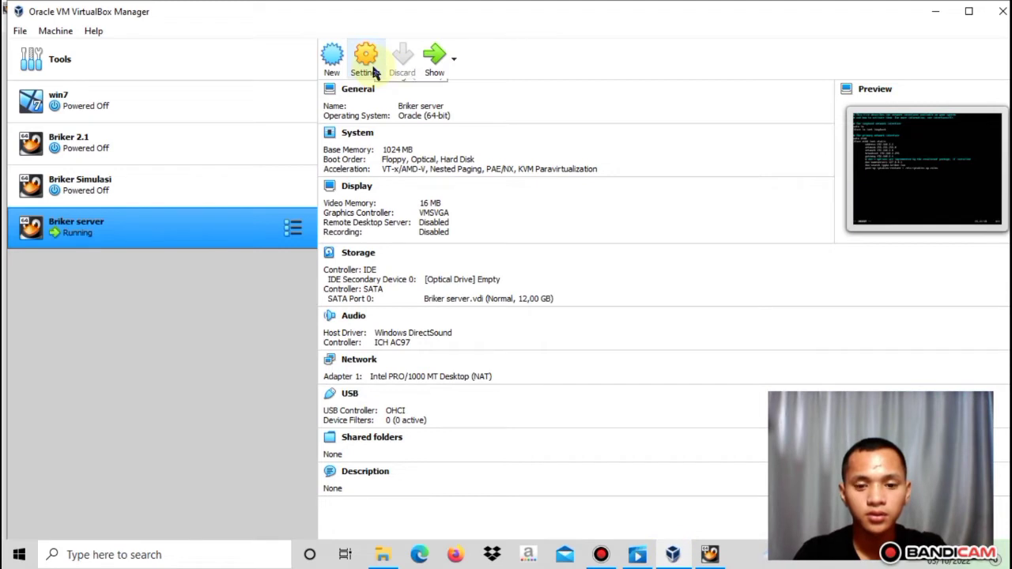
pyautogui.click(709, 556)
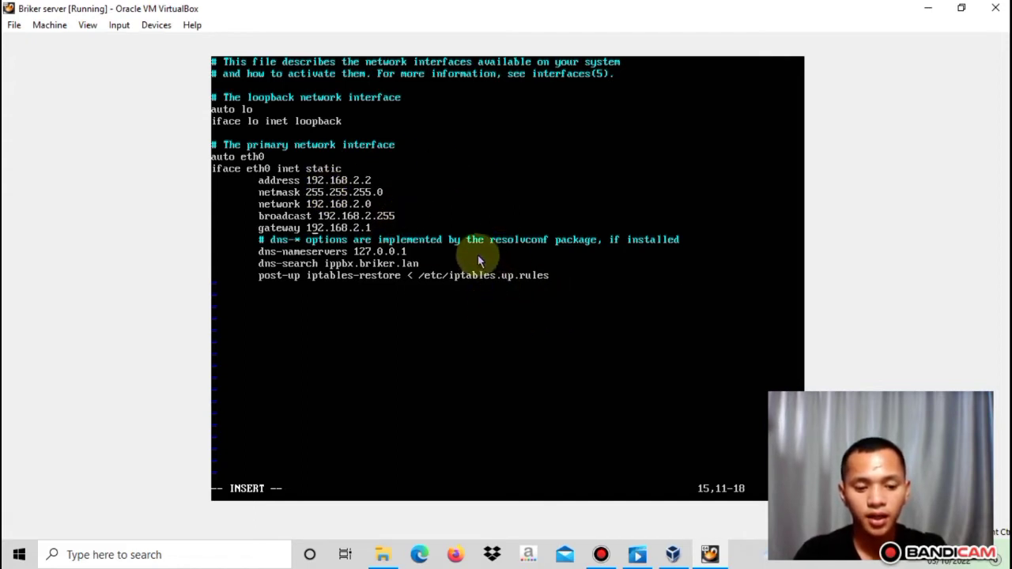
# Remove the stray character from the gateway line, leave insert mode, and begin a vi command
pyautogui.press('BackSpace')
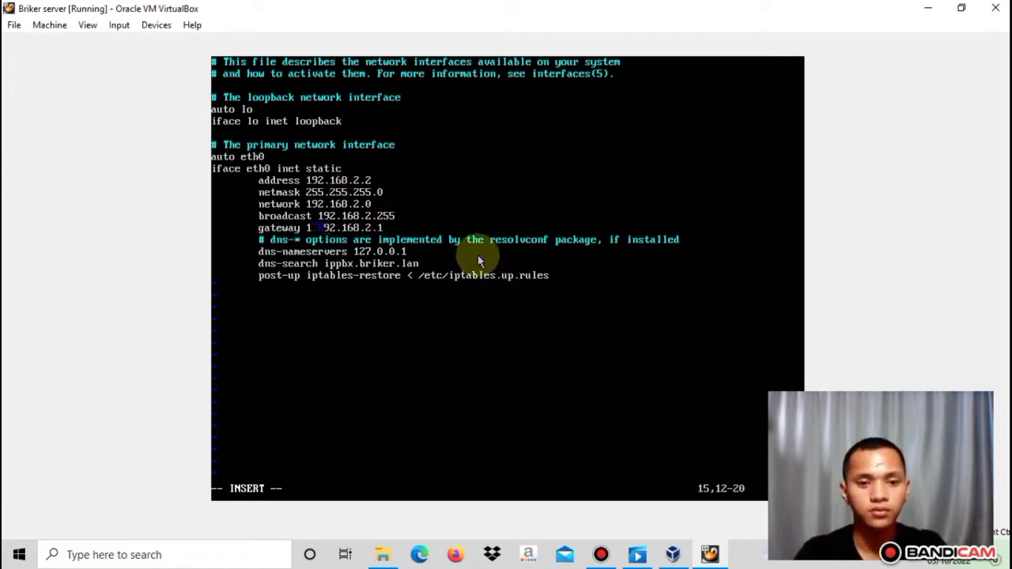
pyautogui.press('BackSpace')
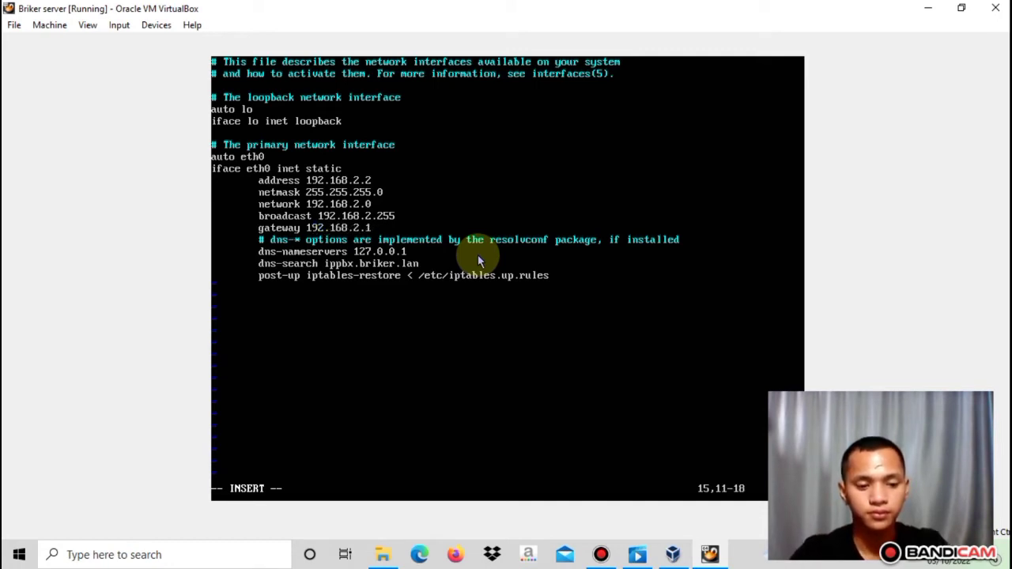
pyautogui.press('Escape')
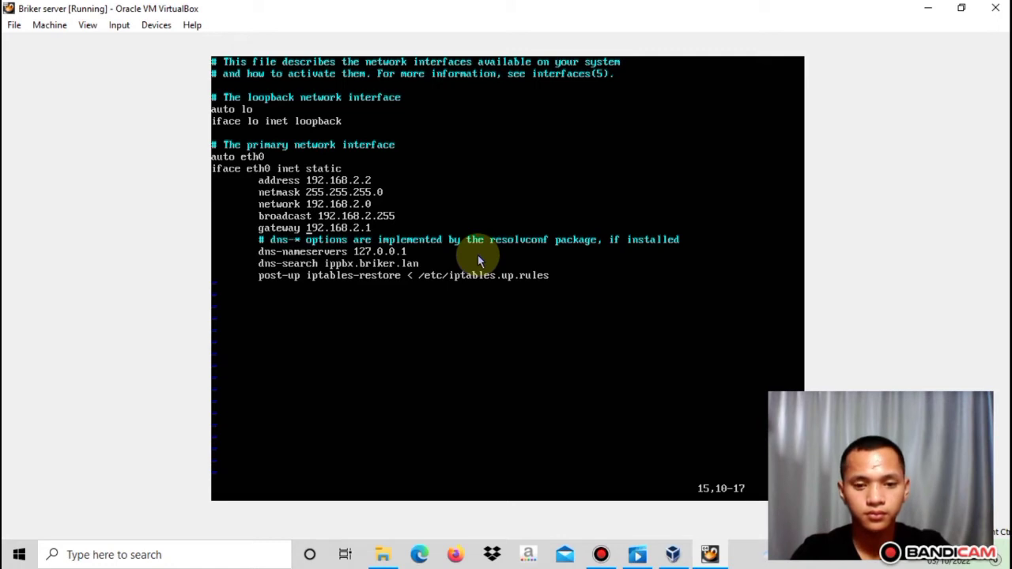
pyautogui.press(':')
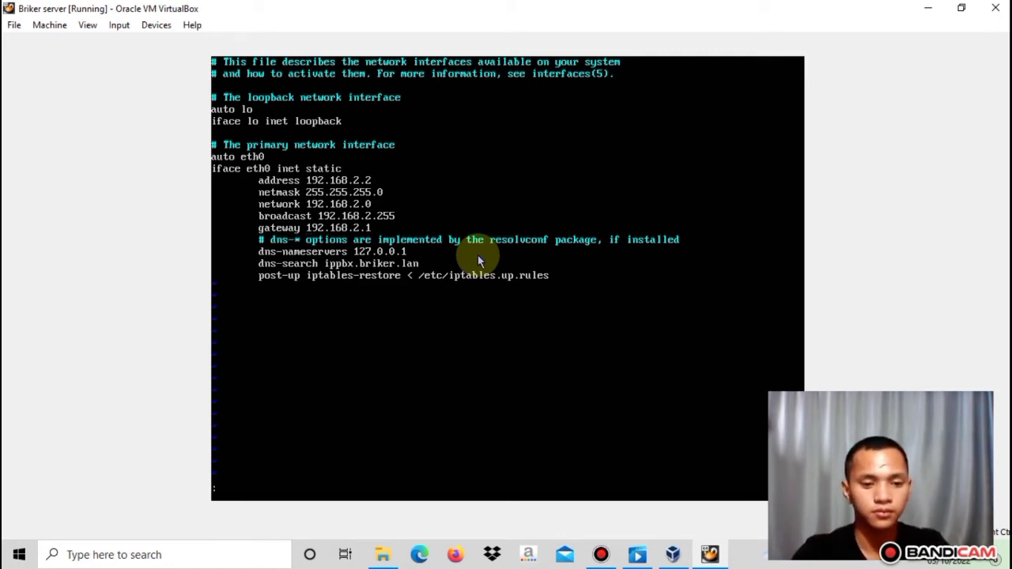
# Save the interfaces file with :wq and shut the Briker server down with poweroff
pyautogui.write('wq!')
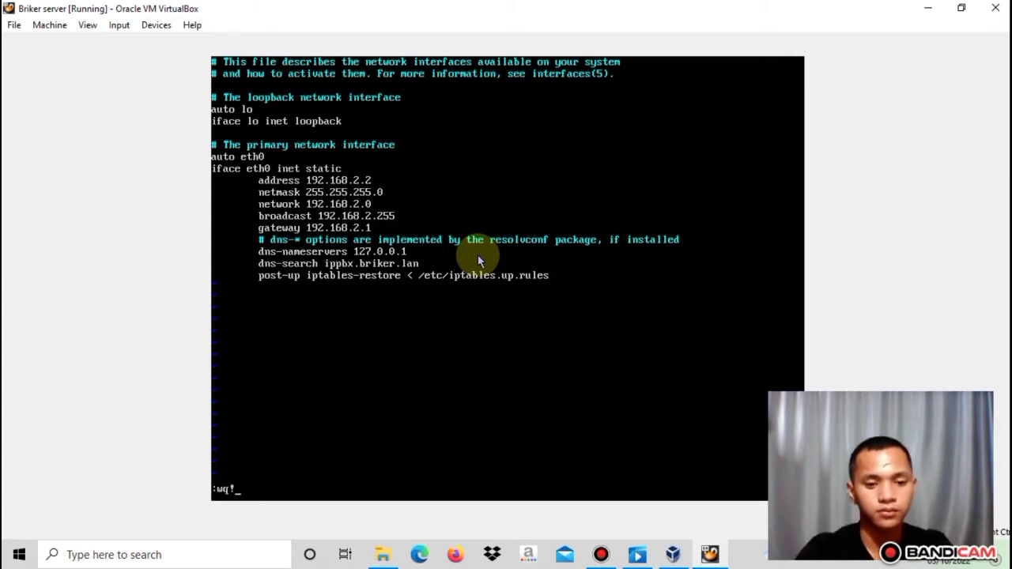
pyautogui.press('Return')
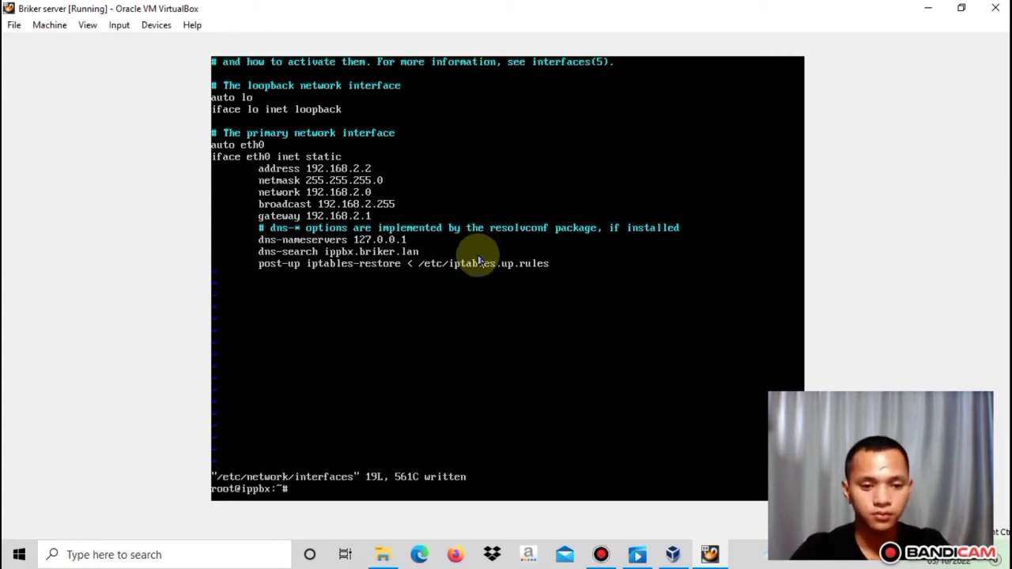
pyautogui.write('p')
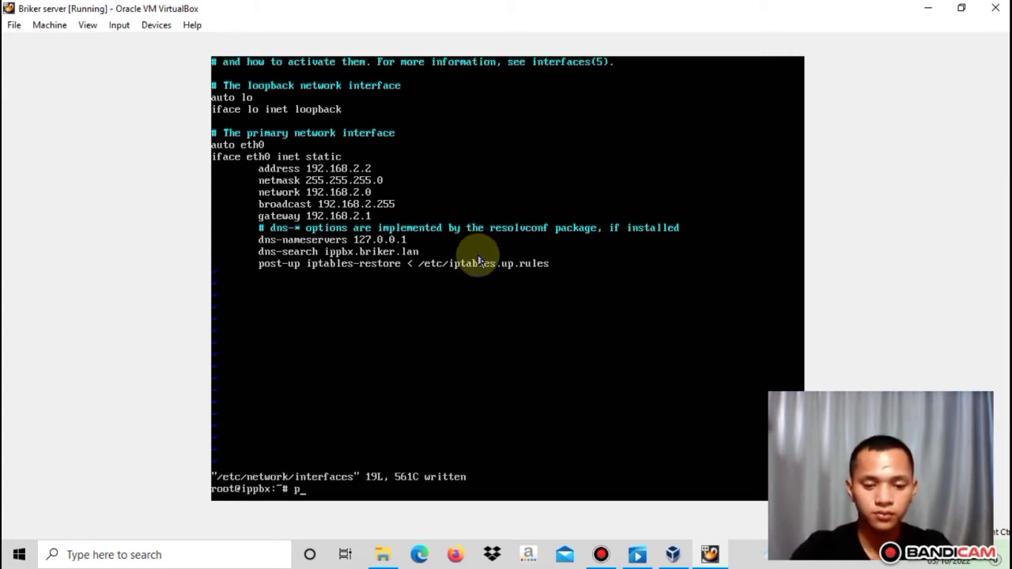
pyautogui.write('ower')
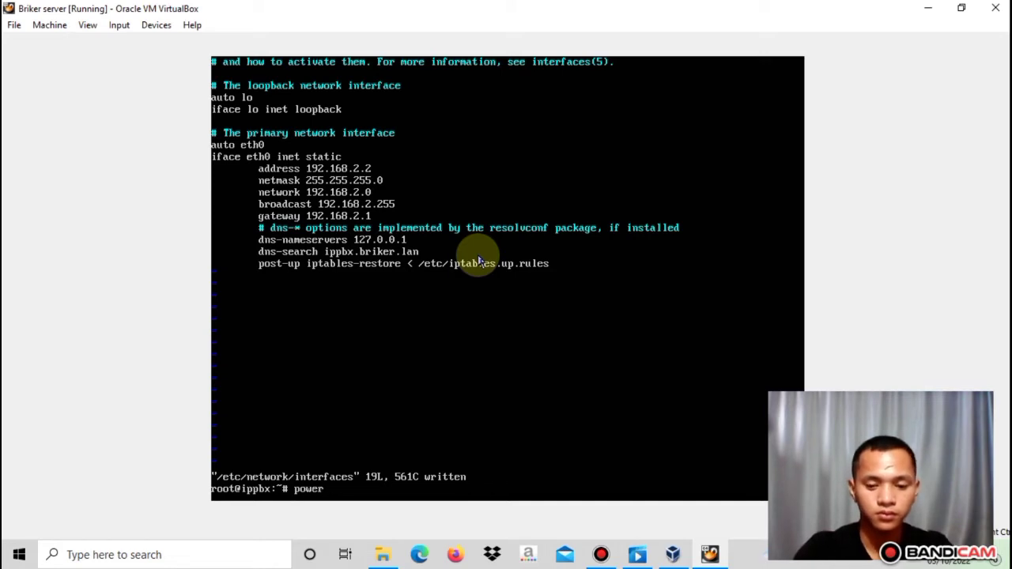
pyautogui.write('off')
pyautogui.press('Return')
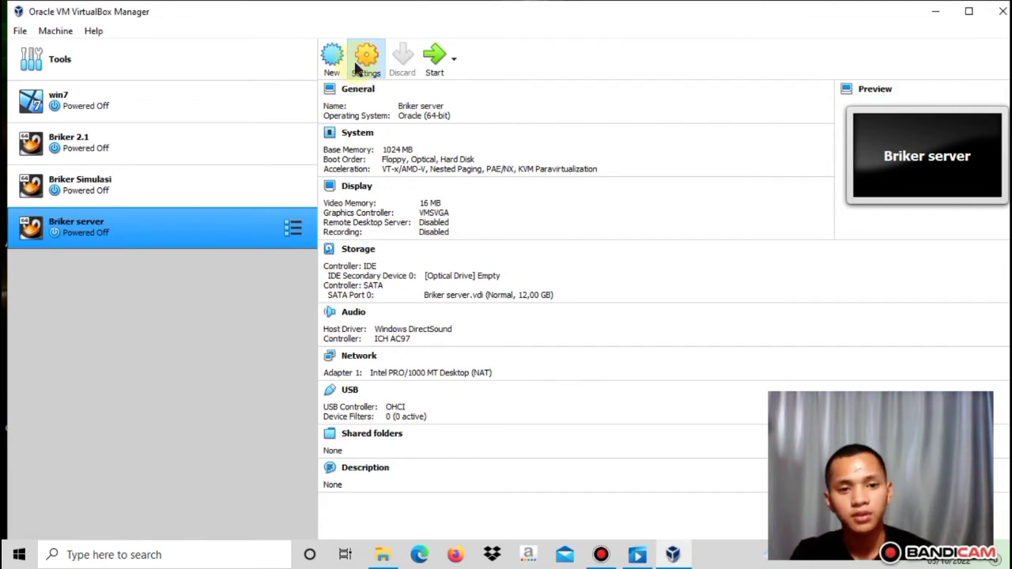
# Bridge Adapter 1 to the Qualcomm QCA9377 with promiscuous mode Allow All, then start the VM
pyautogui.click(364, 63)
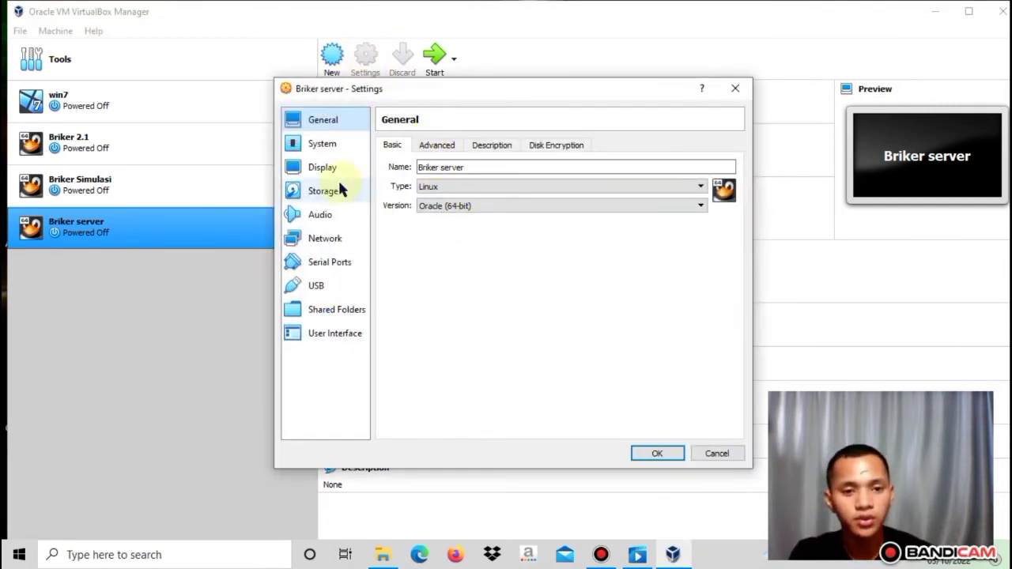
pyautogui.click(338, 242)
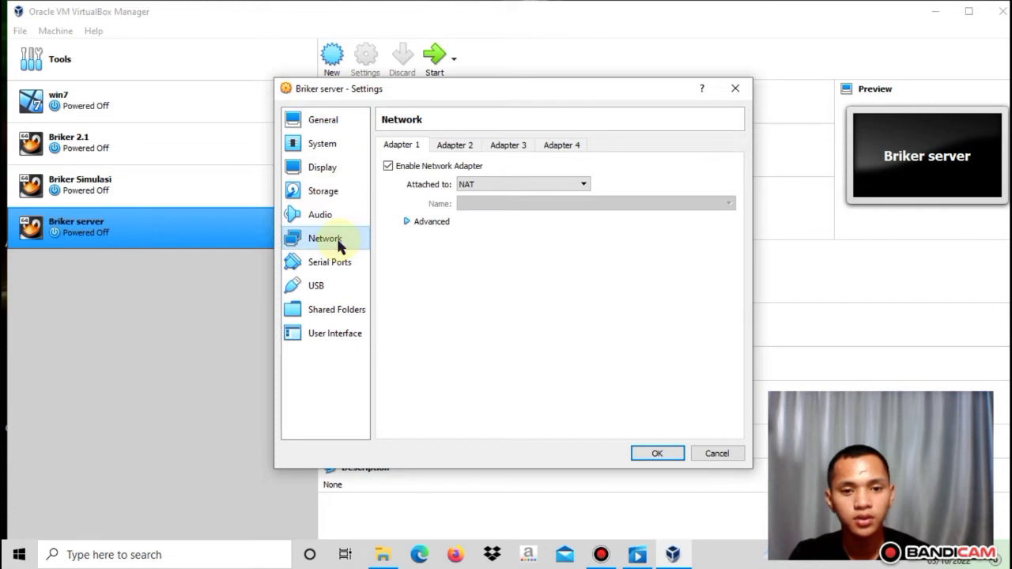
pyautogui.click(515, 183)
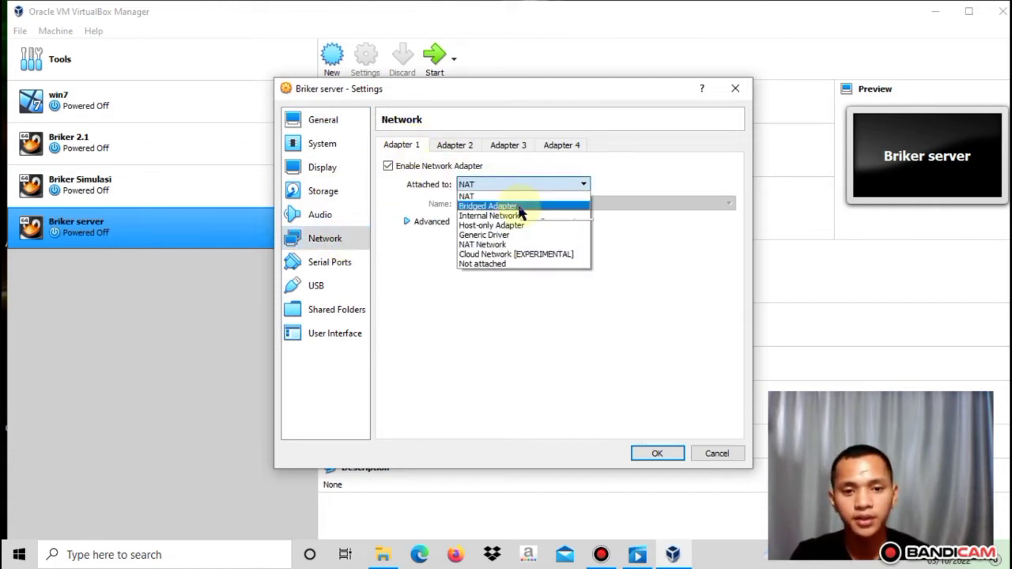
pyautogui.click(514, 206)
pyautogui.click(558, 205)
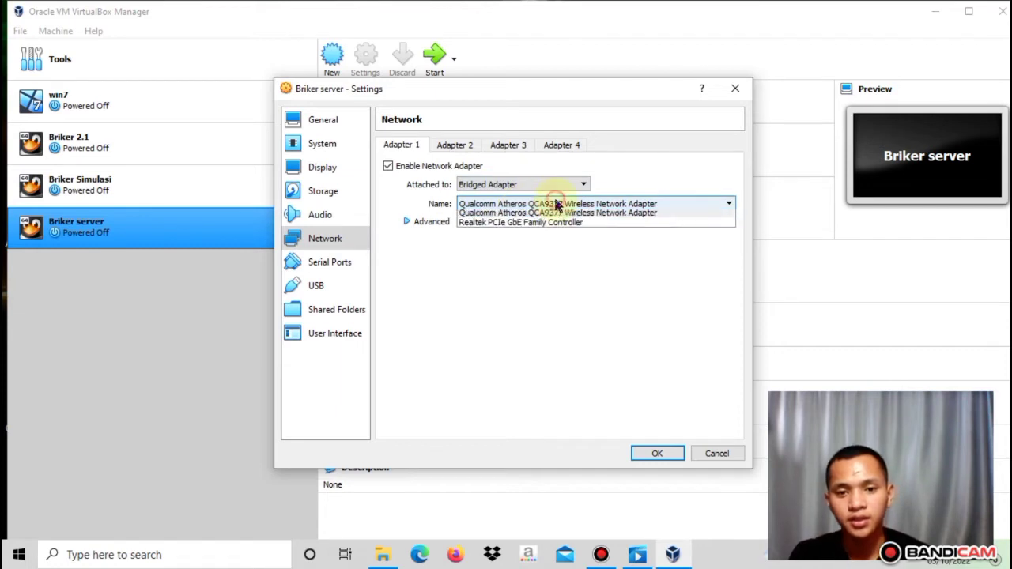
pyautogui.click(576, 217)
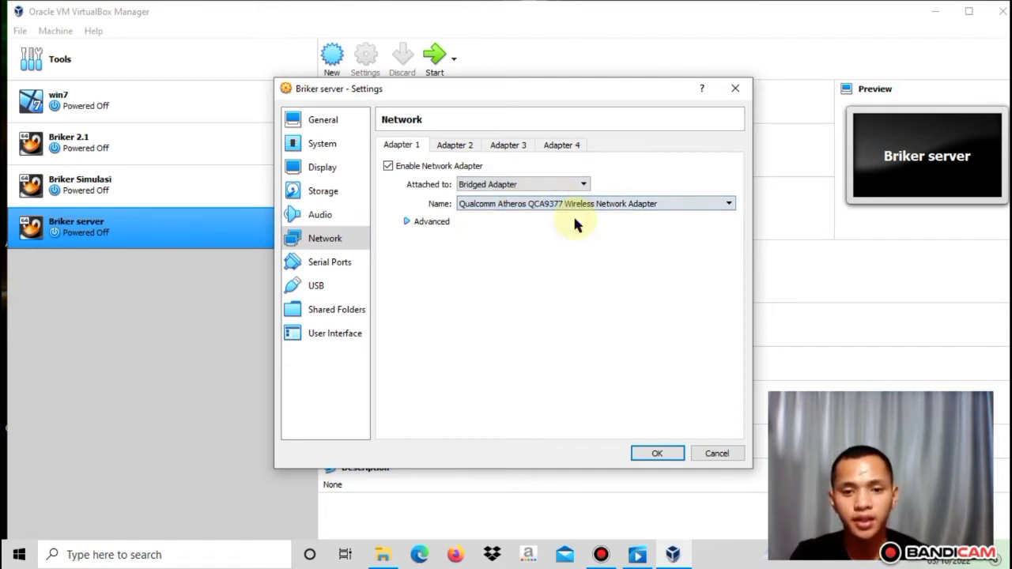
pyautogui.click(434, 222)
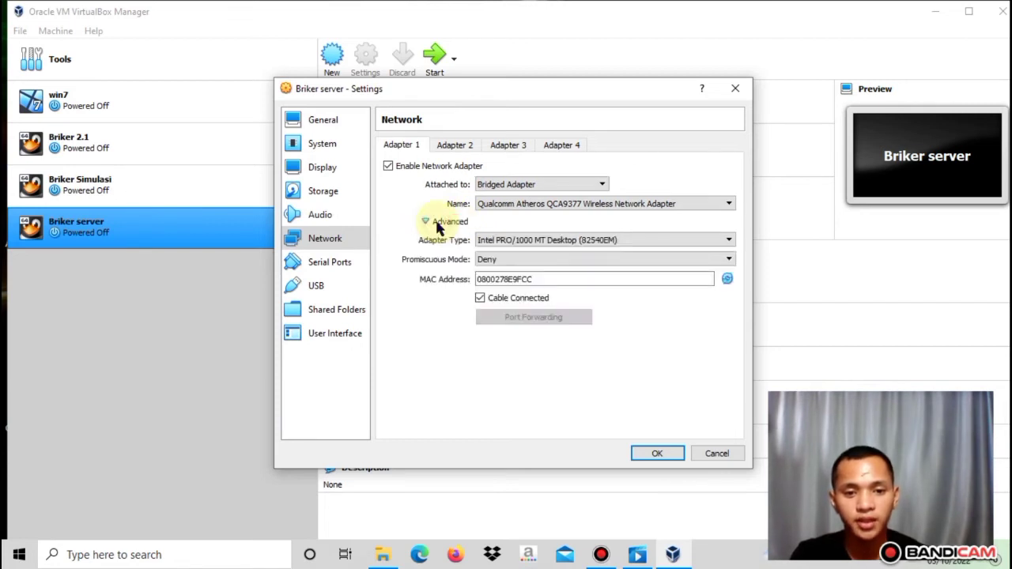
pyautogui.click(534, 265)
pyautogui.click(517, 290)
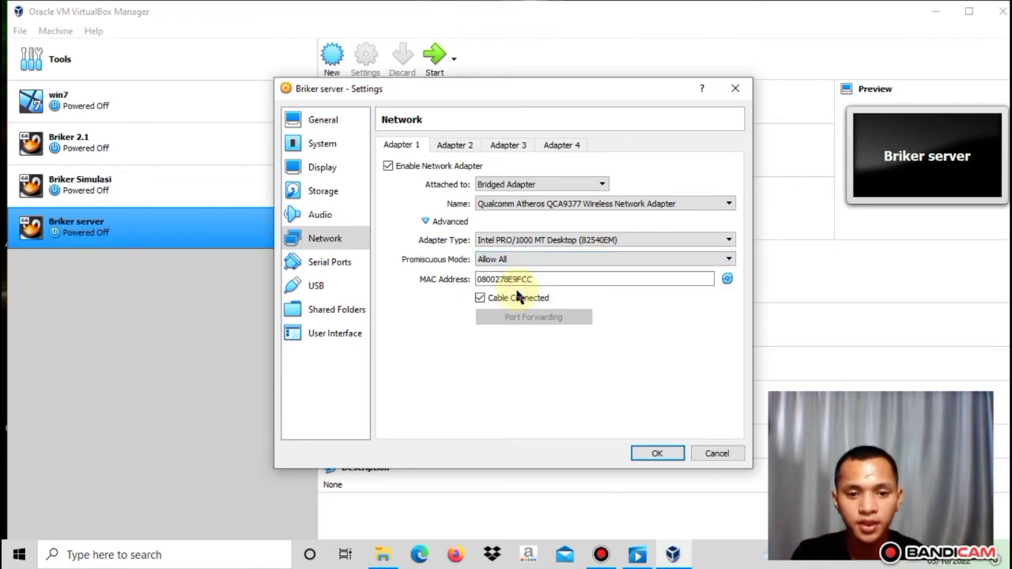
pyautogui.click(657, 453)
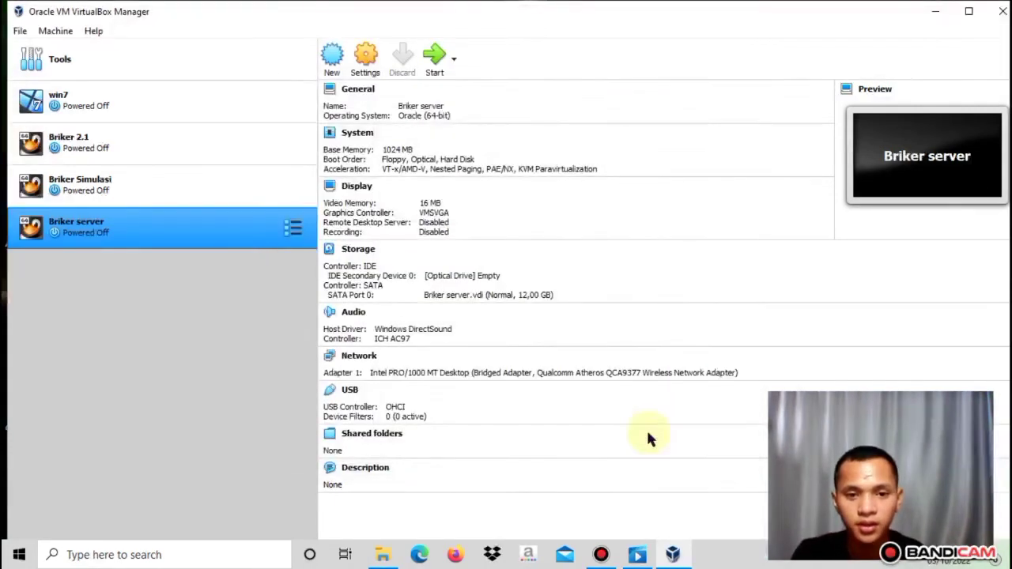
pyautogui.click(437, 63)
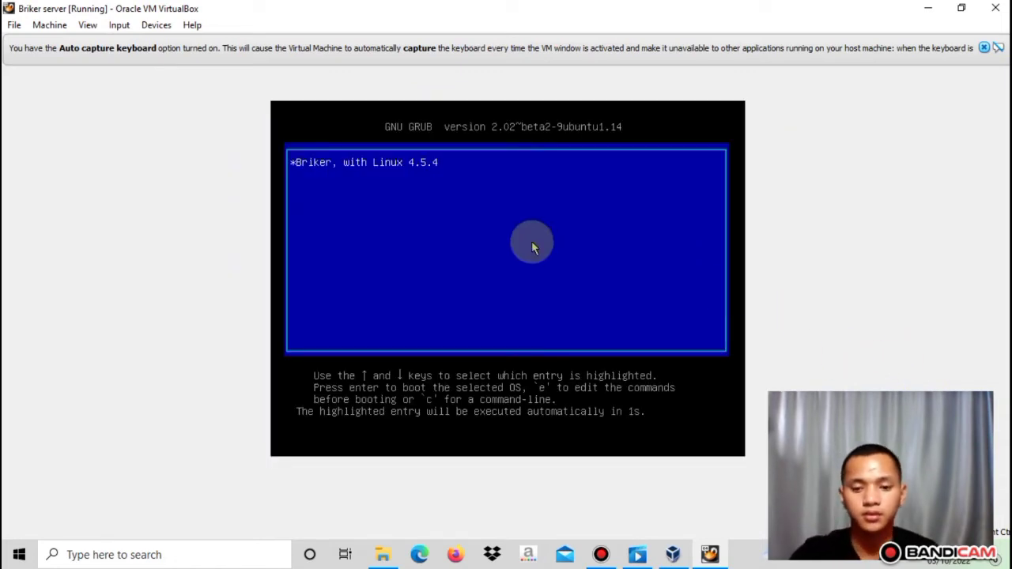
# Boot the Briker GRUB entry, dismiss both VirtualBox notices, and bring up Windows network settings
pyautogui.press('Return')
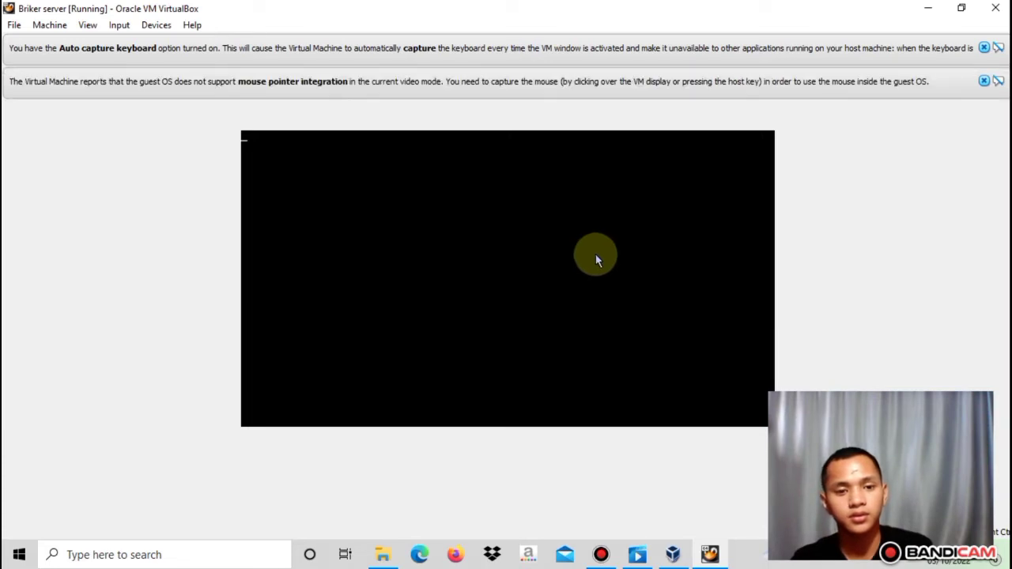
pyautogui.click(984, 81)
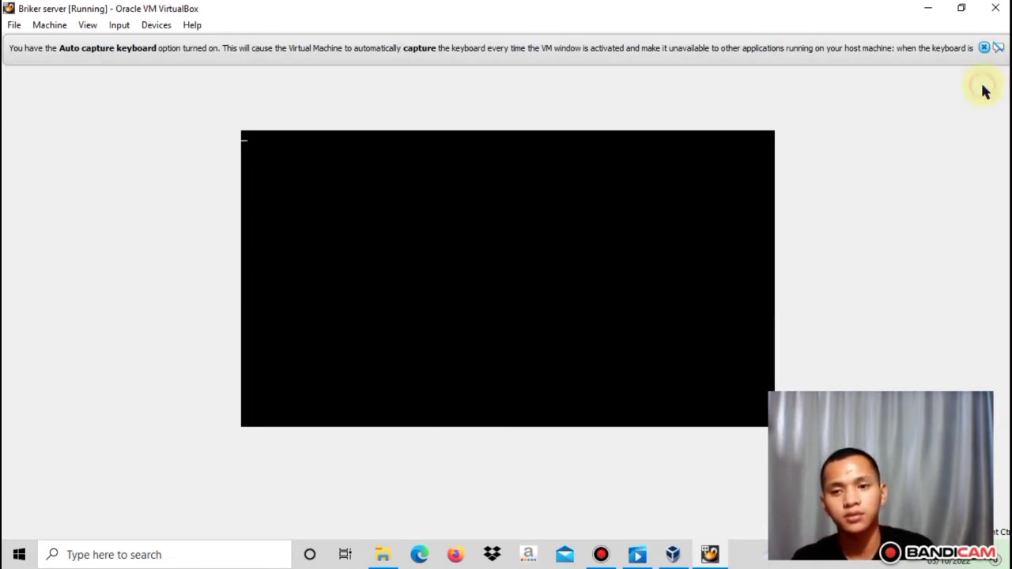
pyautogui.click(984, 48)
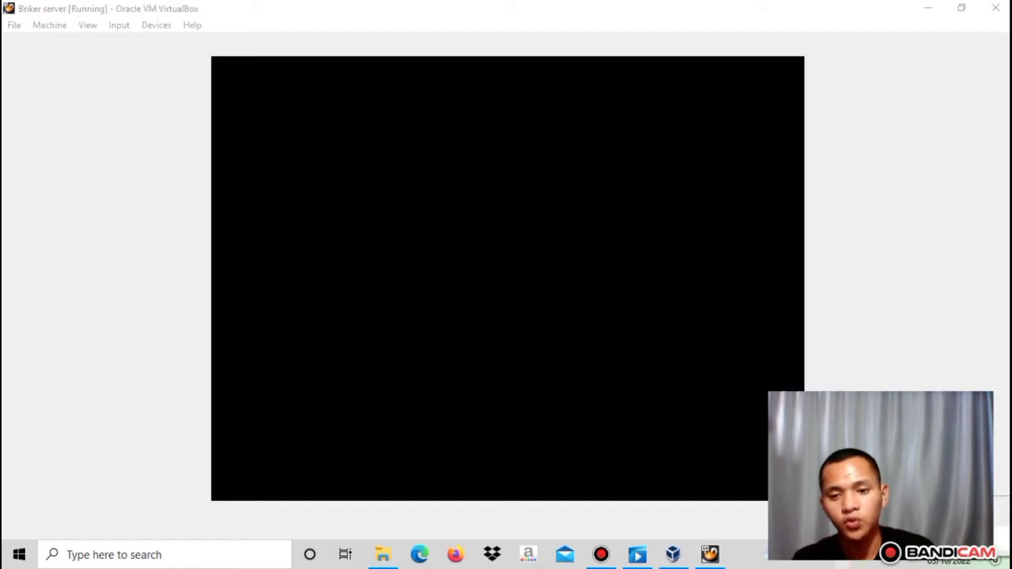
pyautogui.click(910, 536)
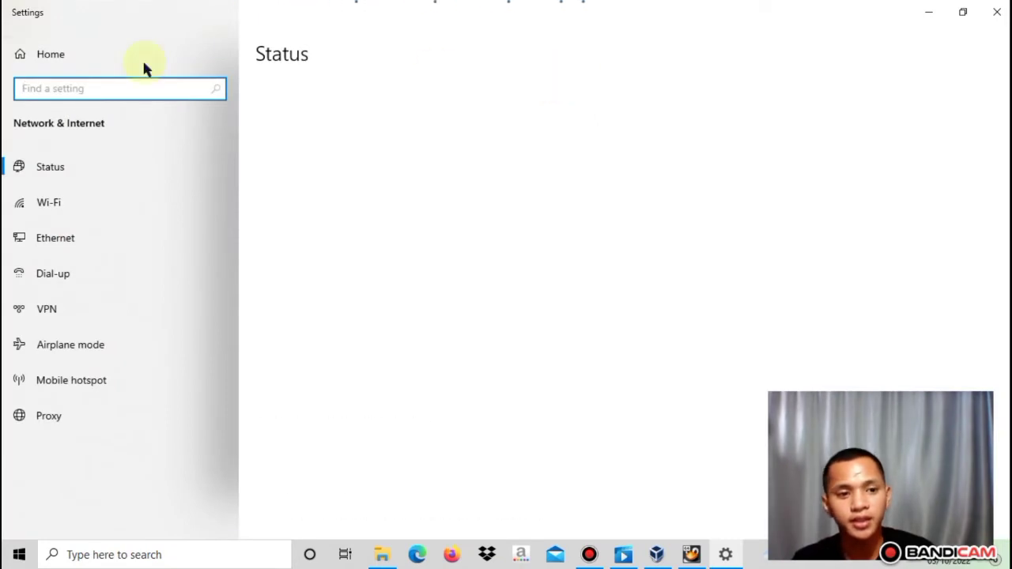
# Show the Wi-Fi adapter's details: IPv4 192.168.43.73, mask 255.255.255.0, gateway 192.168.43.1
pyautogui.click(72, 199)
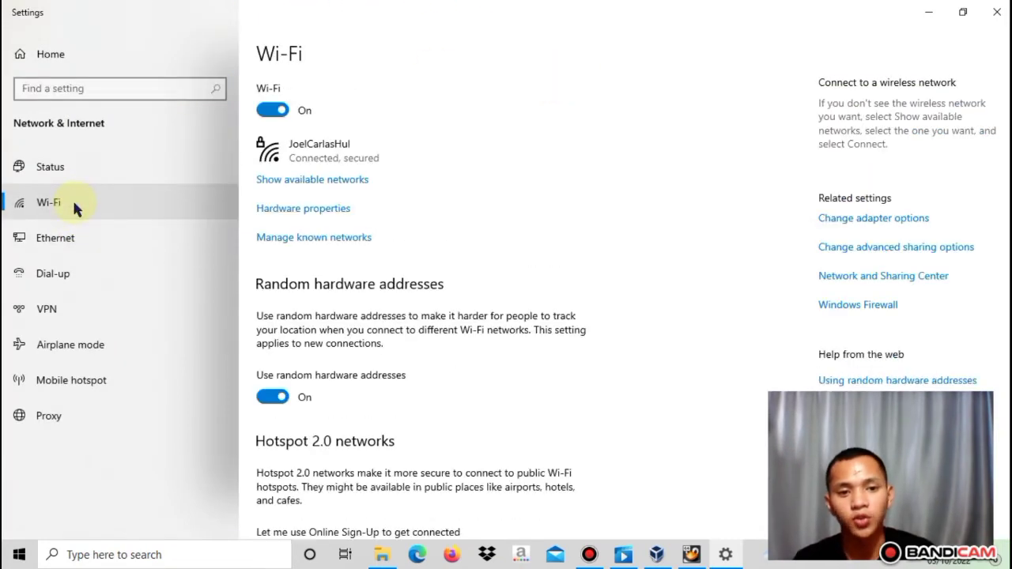
pyautogui.click(870, 220)
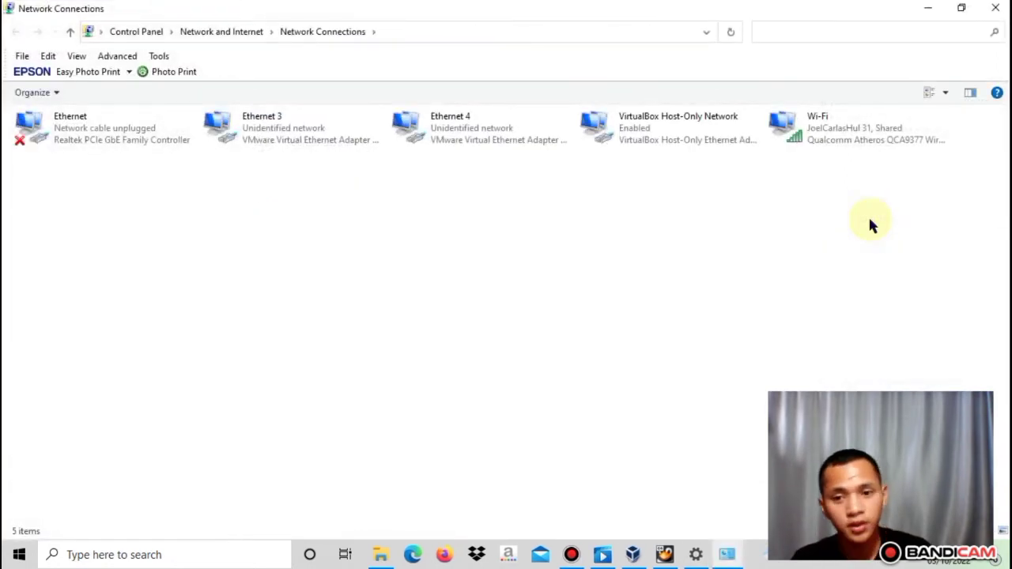
pyautogui.click(824, 130)
pyautogui.rightClick(824, 129)
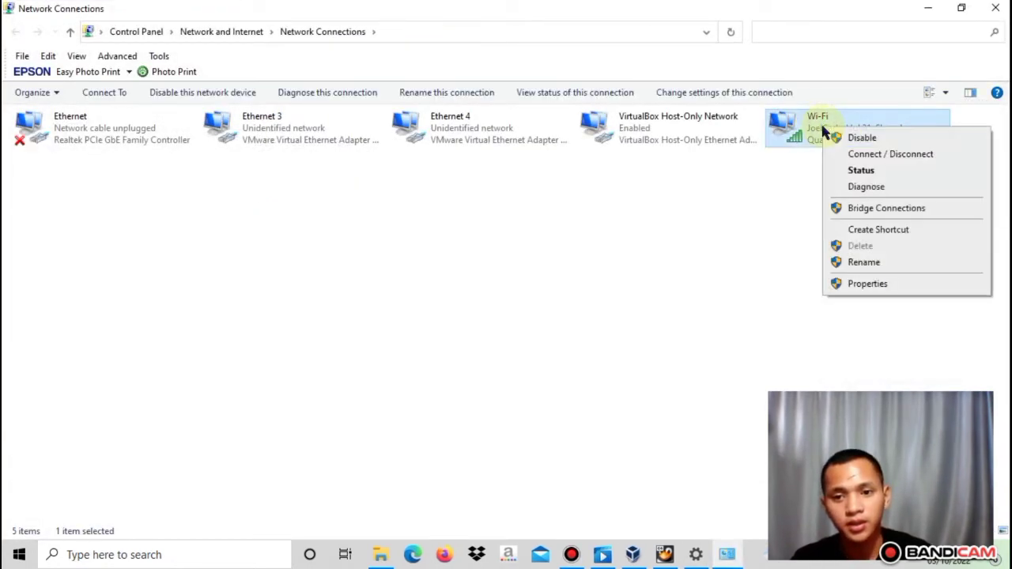
pyautogui.click(862, 173)
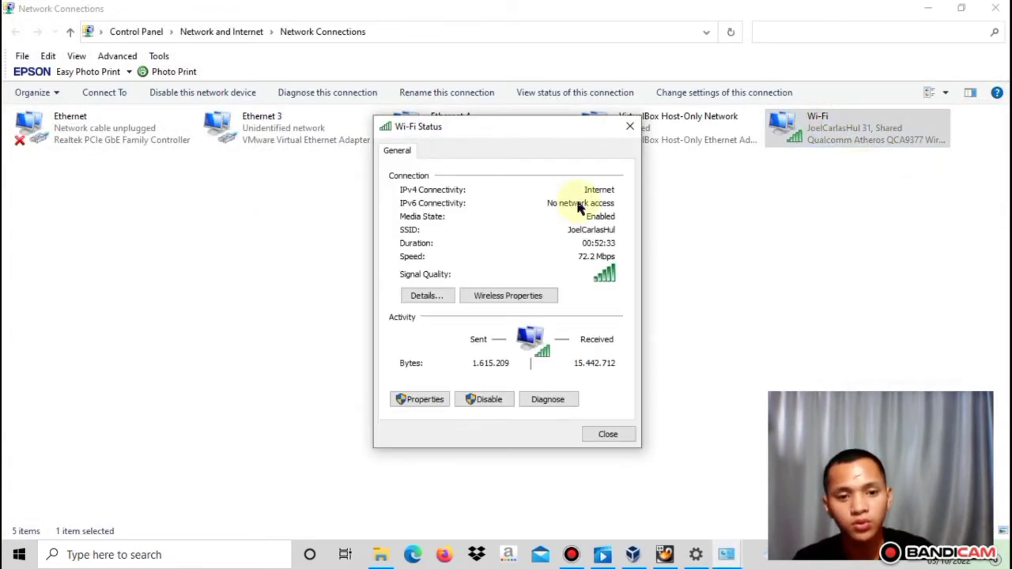
pyautogui.click(427, 297)
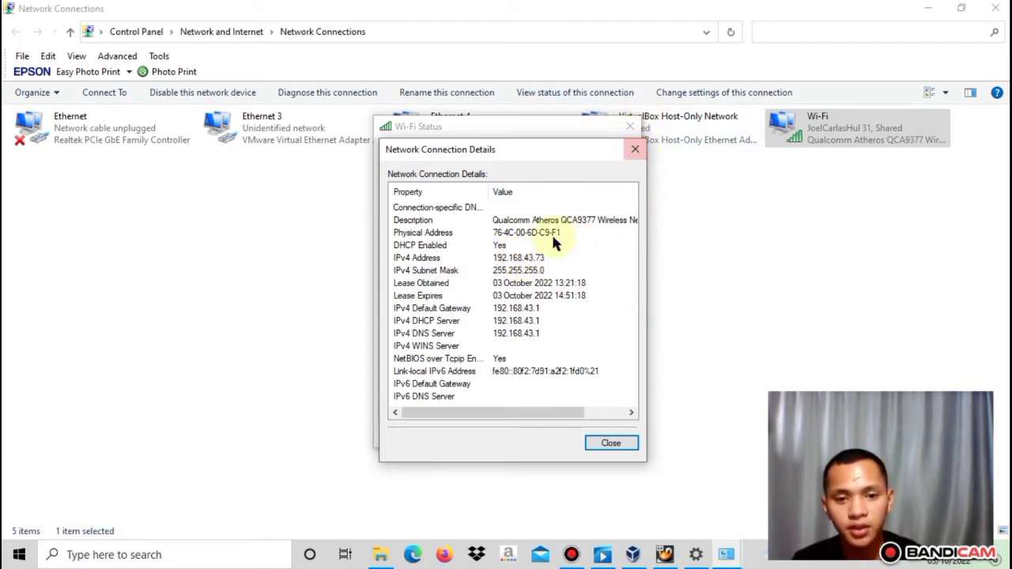
# Log into the Briker console as root with the root password, retrying after one rejected attempt
pyautogui.click(668, 556)
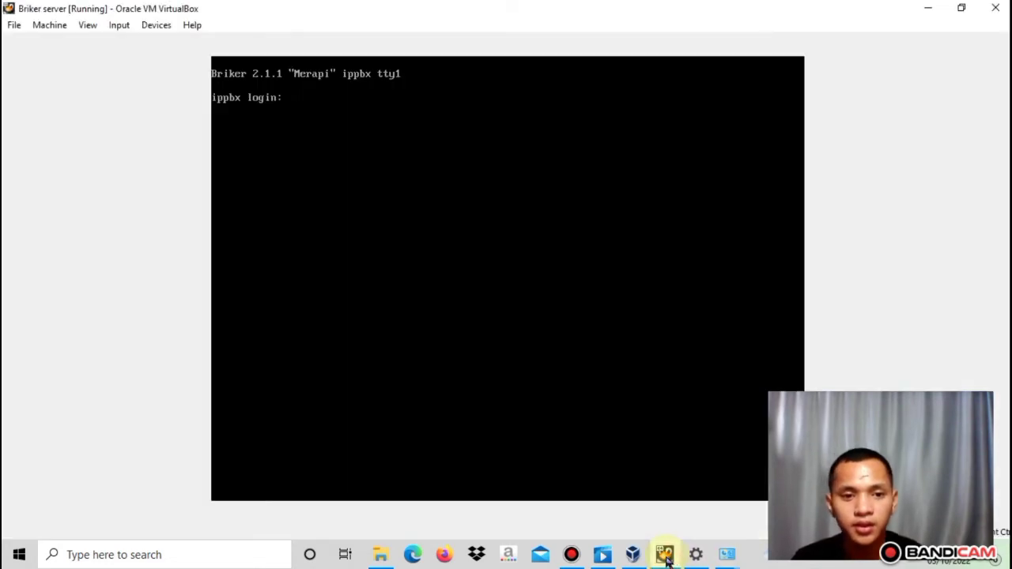
pyautogui.write('roo')
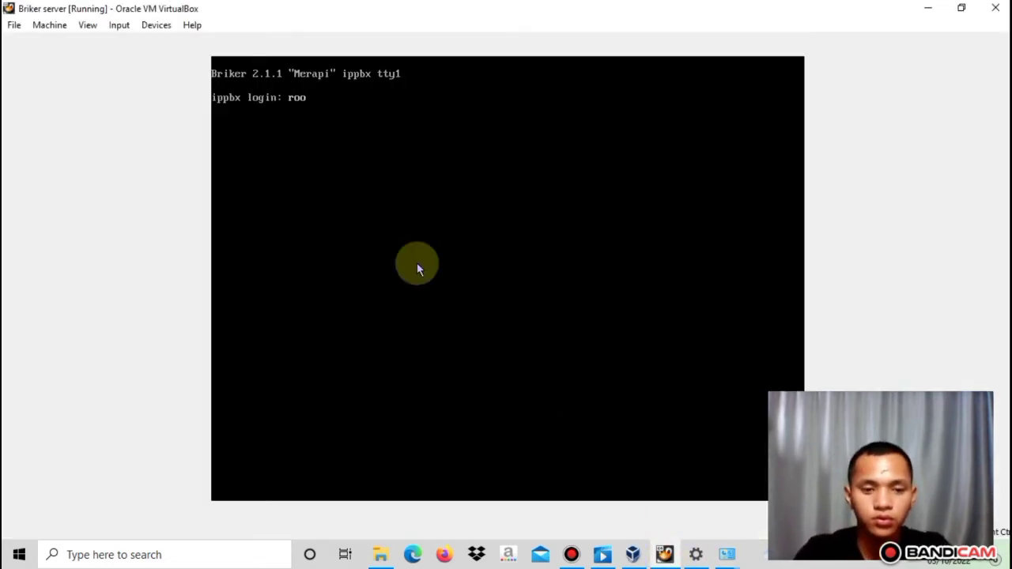
pyautogui.write('t')
pyautogui.press('Return')
pyautogui.write('Briker')
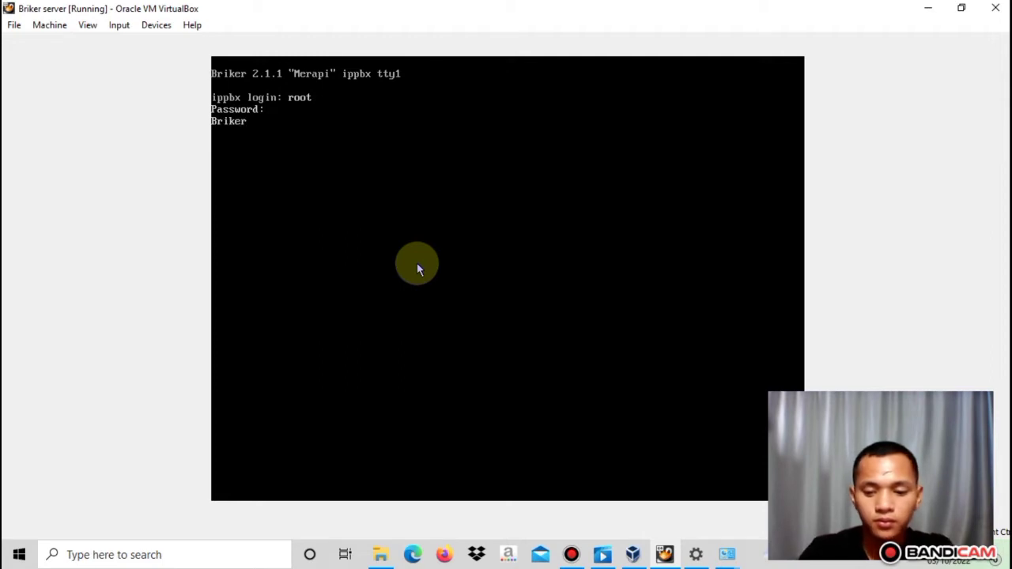
pyautogui.press('Return')
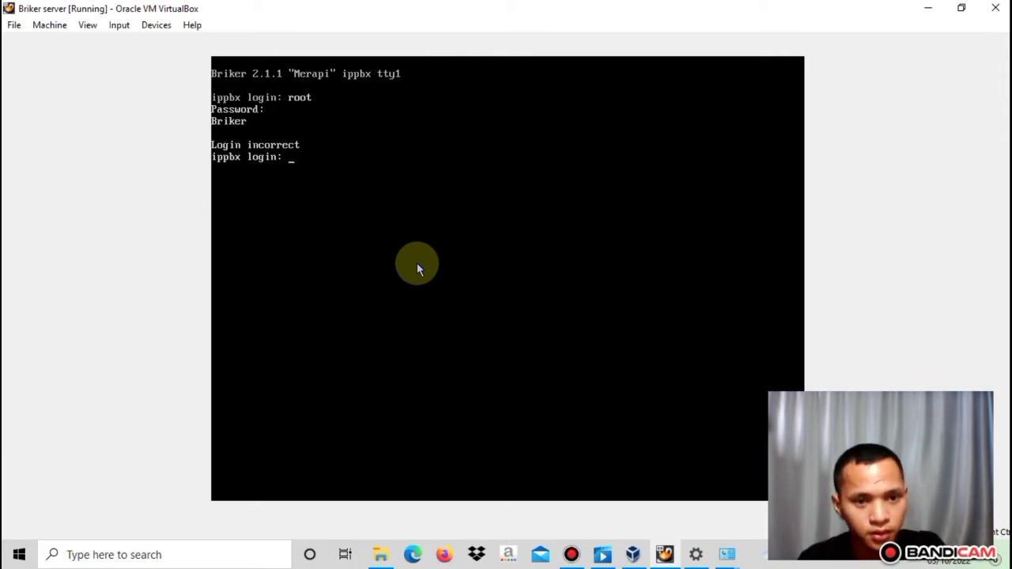
pyautogui.write('l')
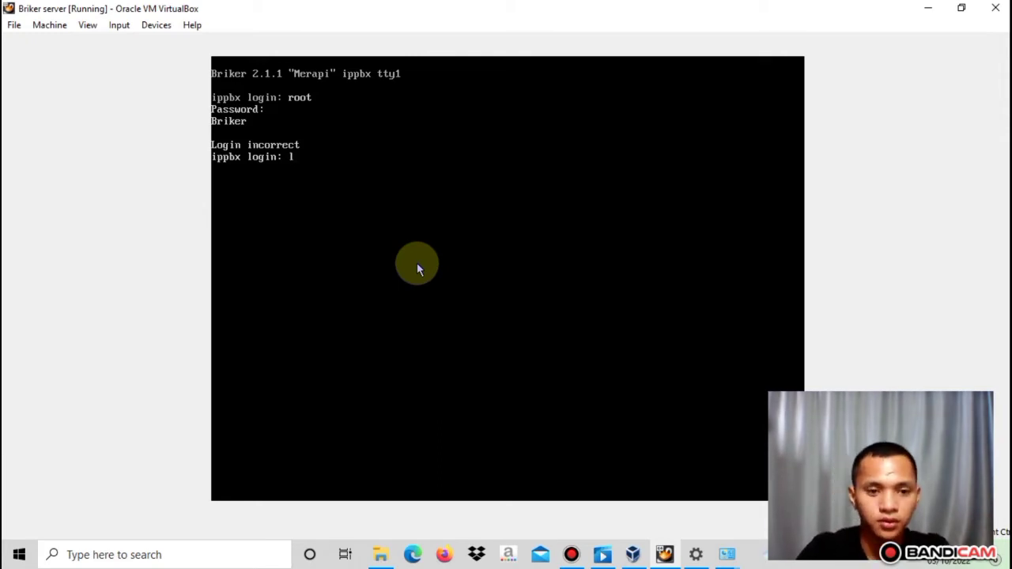
pyautogui.press('BackSpace')
pyautogui.write('root')
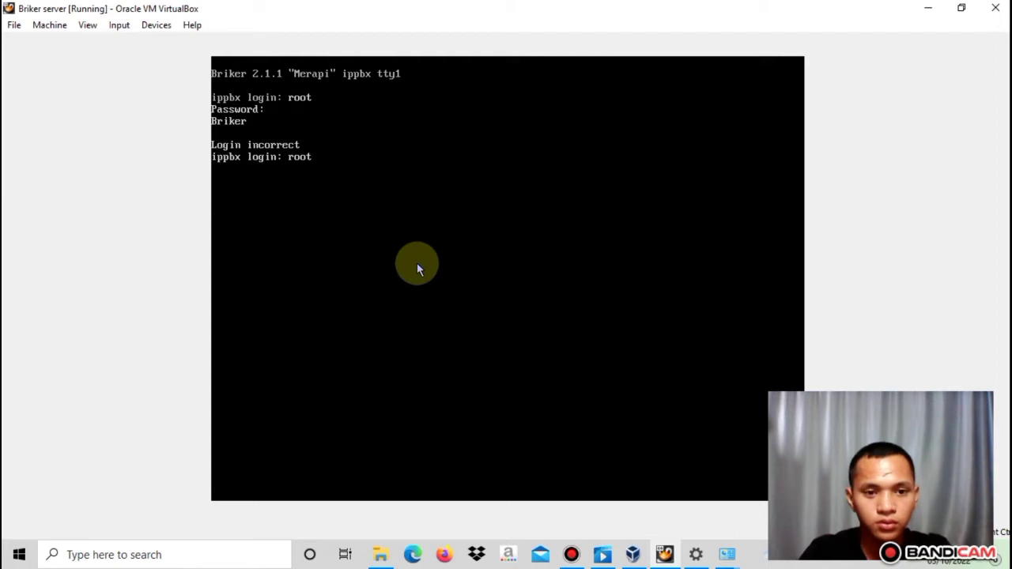
pyautogui.press('Return')
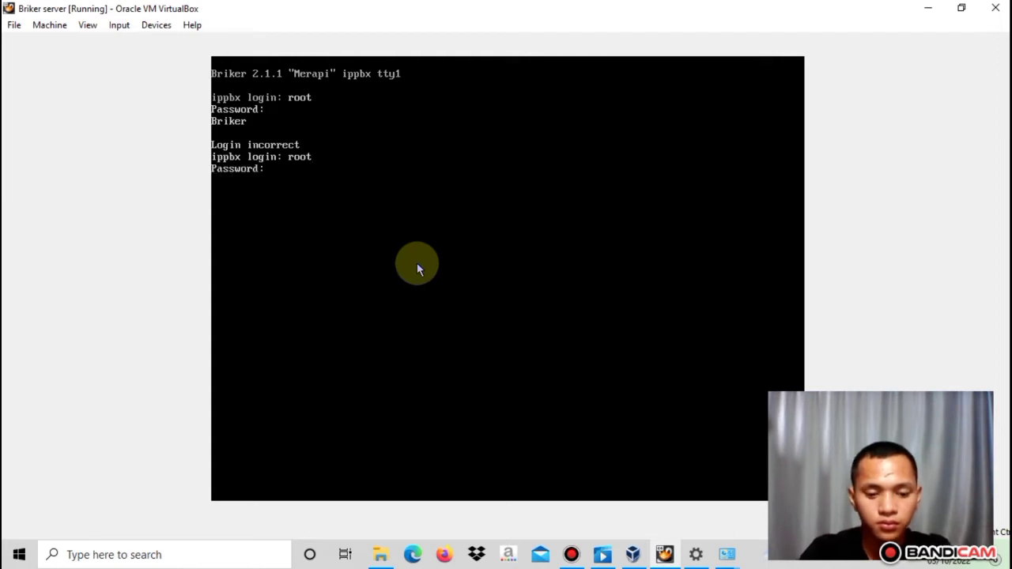
pyautogui.press('Return')
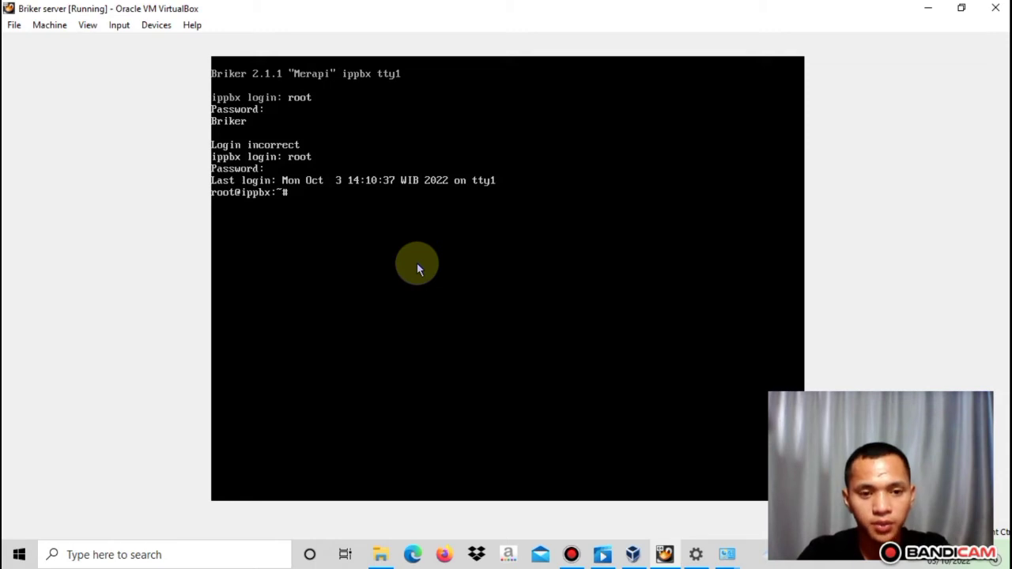
# Open /etc/network/interfaces in vi, correcting the misspelled file name
pyautogui.write('vi')
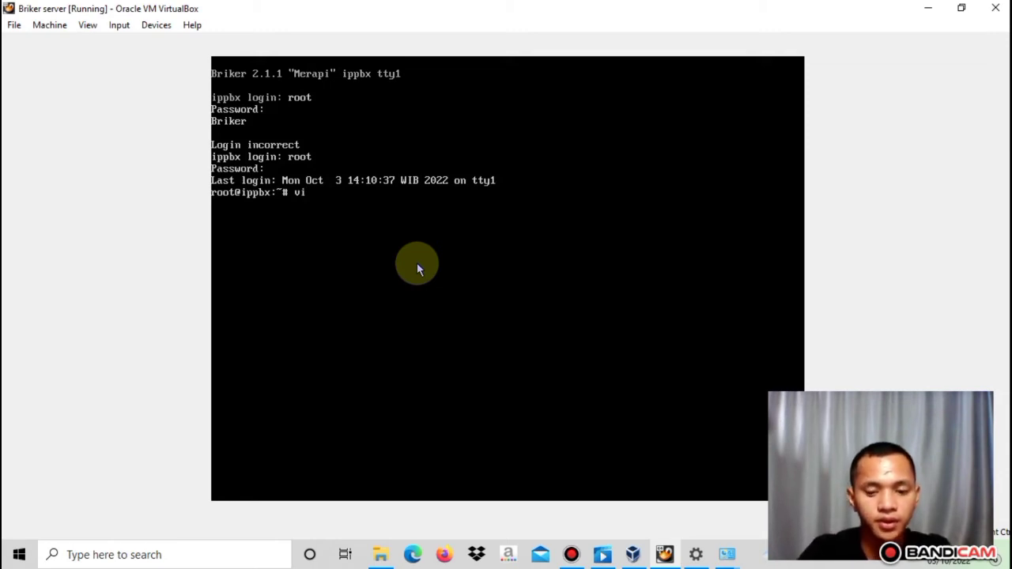
pyautogui.write(' /etc')
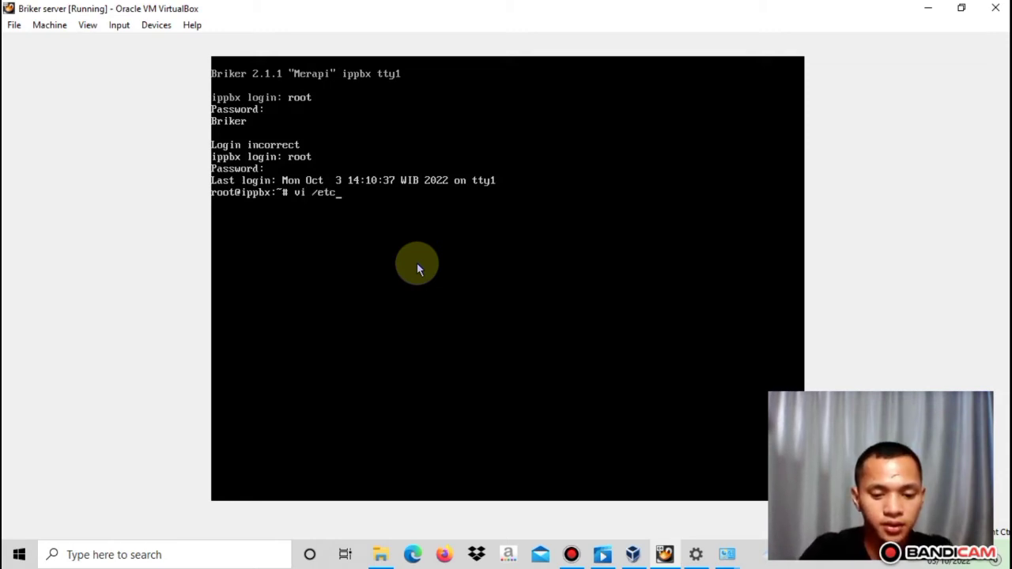
pyautogui.write('/')
pyautogui.write('netw')
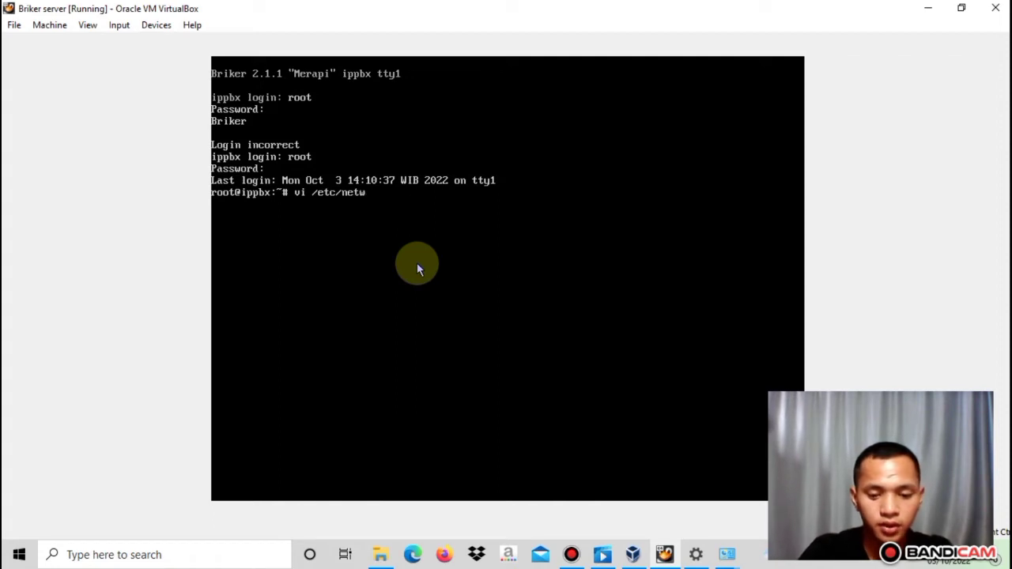
pyautogui.write('ork/i')
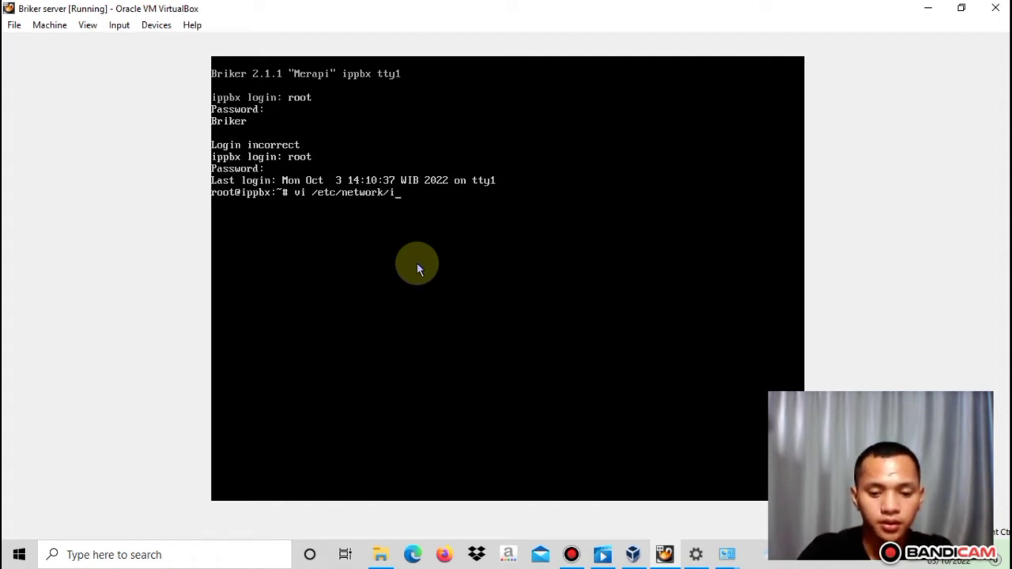
pyautogui.write('nter')
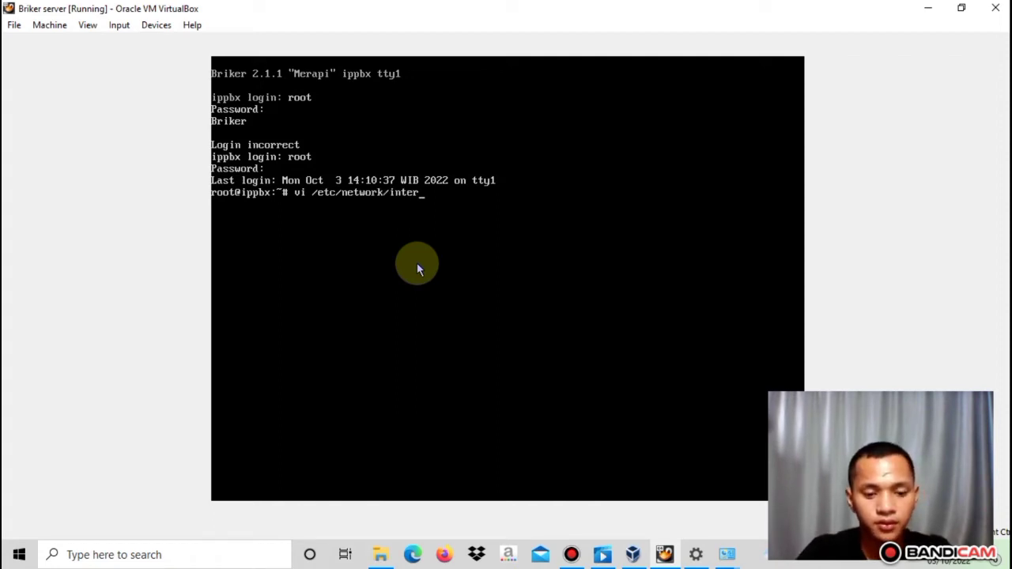
pyautogui.write('fsce')
pyautogui.press('Return')
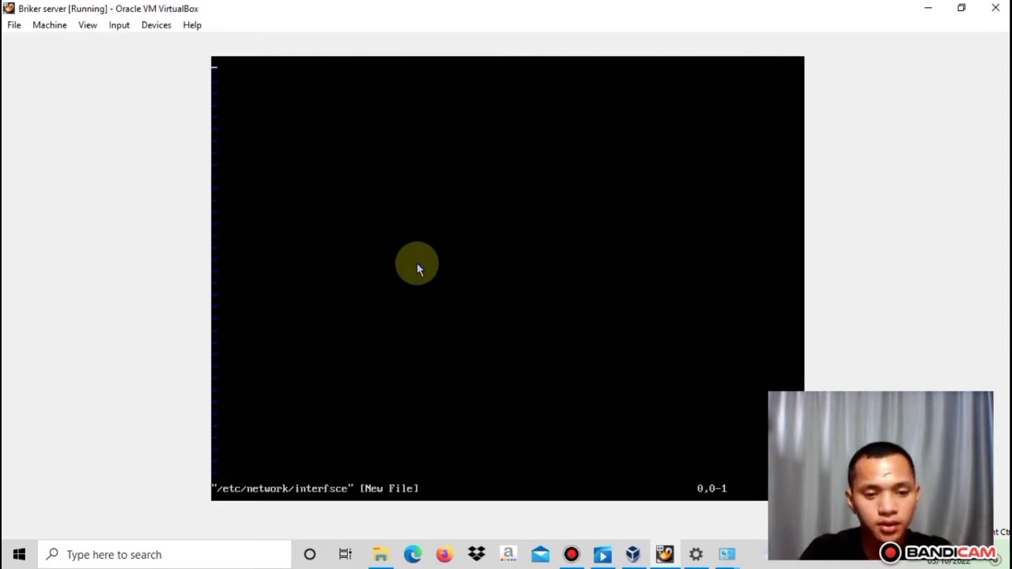
pyautogui.hotkey('ctrl', 'z')
pyautogui.press('Up')
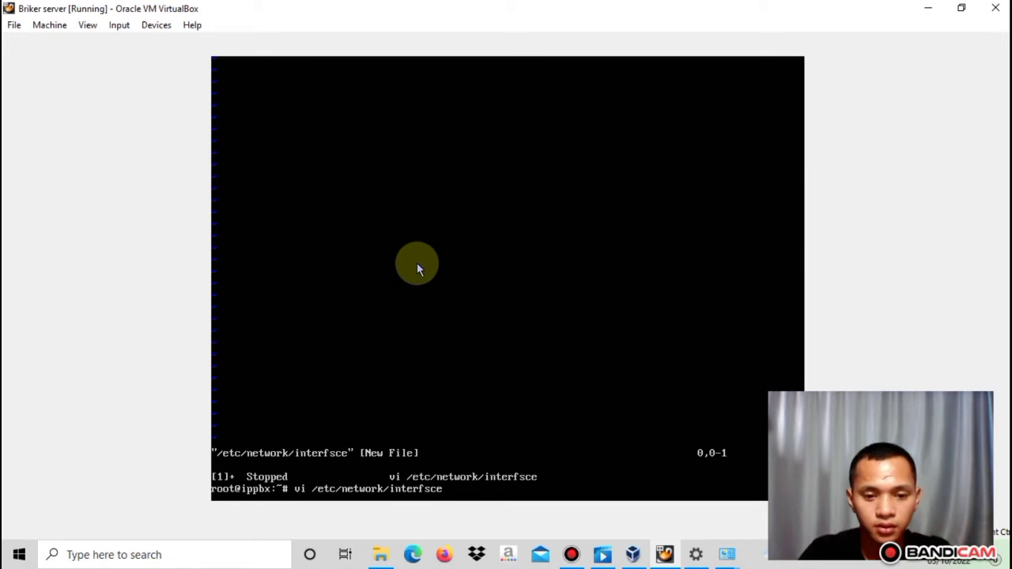
pyautogui.press('BackSpace')
pyautogui.press('BackSpace')
pyautogui.press('BackSpace')
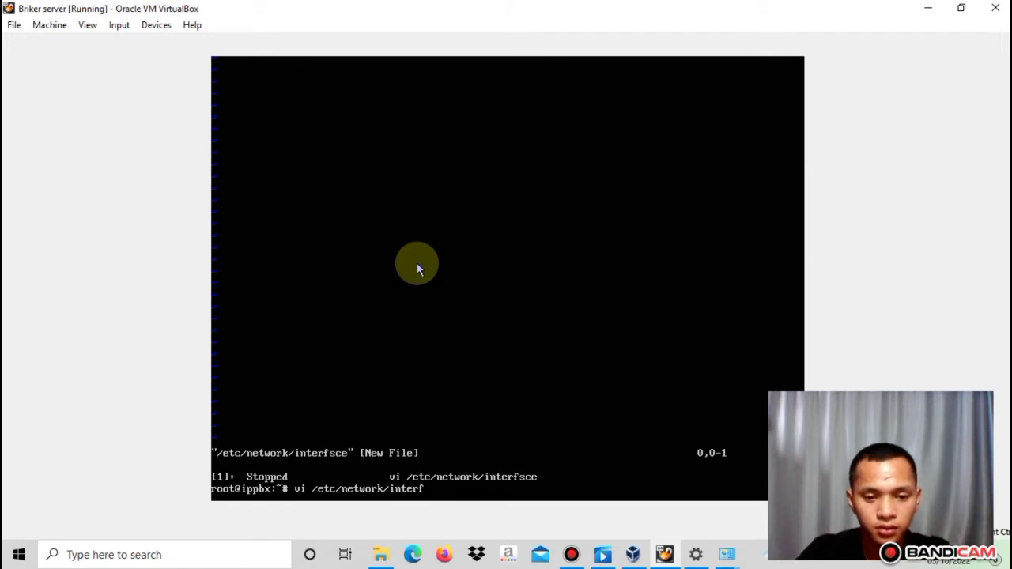
pyautogui.write('aces')
pyautogui.press('Return')
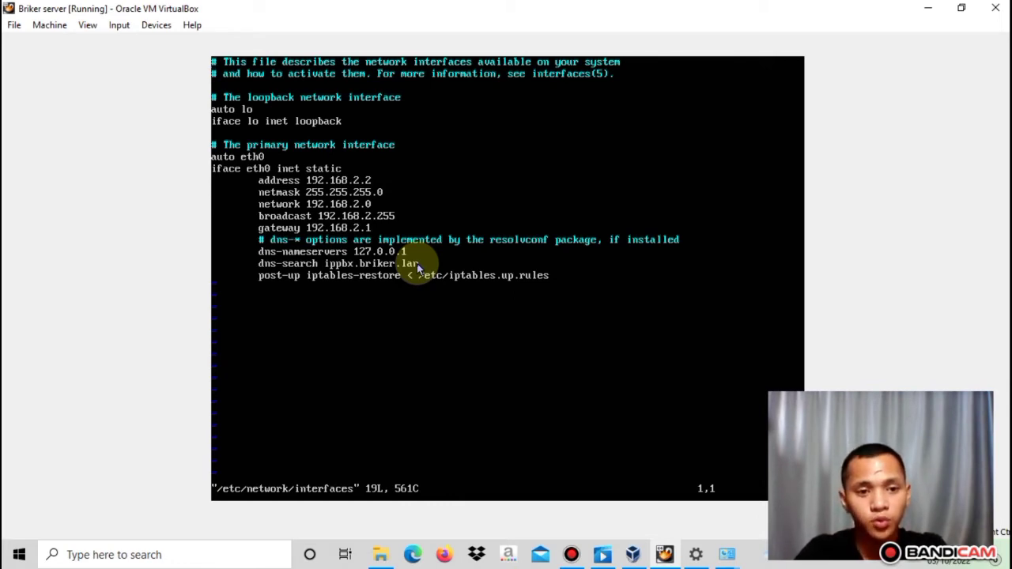
# Enter insert mode and move the cursor to the gateway line's third octet
pyautogui.press('i')
pyautogui.press('Right')
pyautogui.press('Right')
pyautogui.press('Right')
pyautogui.press('Right')
pyautogui.press('Right')
pyautogui.press('Right')
pyautogui.press('Right')
pyautogui.press('Right')
pyautogui.press('Down')
pyautogui.press('Down')
pyautogui.press('Down')
pyautogui.press('Down')
pyautogui.press('Down')
pyautogui.press('Down')
pyautogui.press('Down')
pyautogui.press('Down')
pyautogui.press('Down')
pyautogui.press('Down')
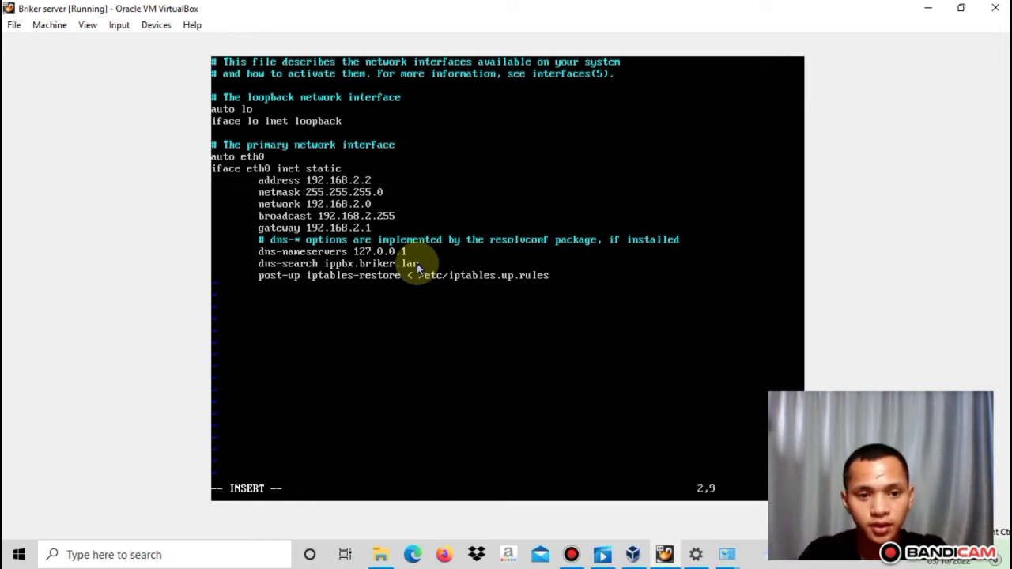
pyautogui.press('Right')
pyautogui.press('Right')
pyautogui.press('Right')
pyautogui.press('Right')
pyautogui.press('Right')
pyautogui.press('Right')
pyautogui.press('Right')
pyautogui.press('Down')
pyautogui.press('Right')
pyautogui.press('Right')
pyautogui.press('Right')
pyautogui.press('Down')
pyautogui.press('Down')
pyautogui.press('Down')
pyautogui.press('Right')
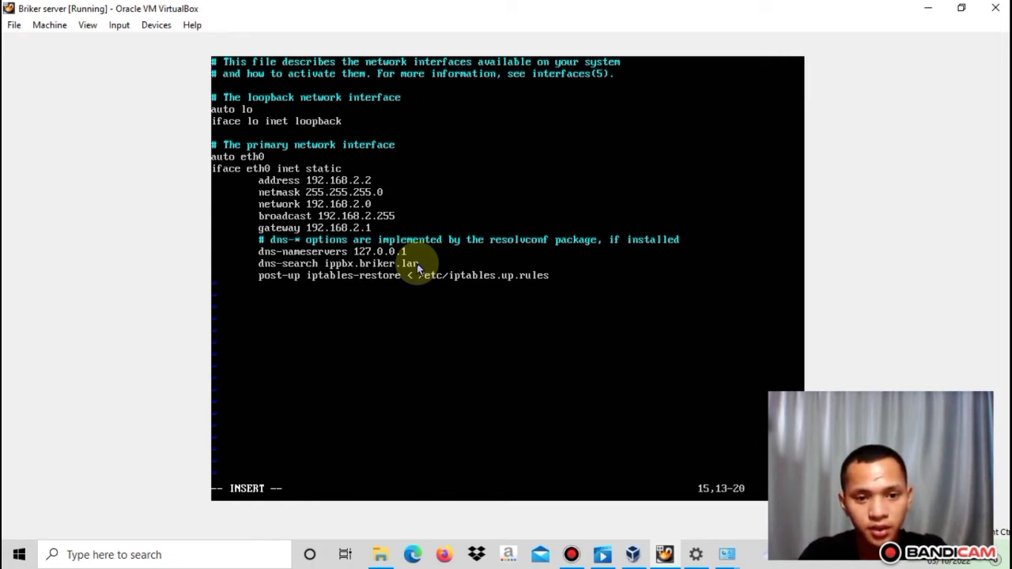
pyautogui.press('Right')
pyautogui.press('Right')
pyautogui.press('Right')
pyautogui.press('Right')
pyautogui.press('Right')
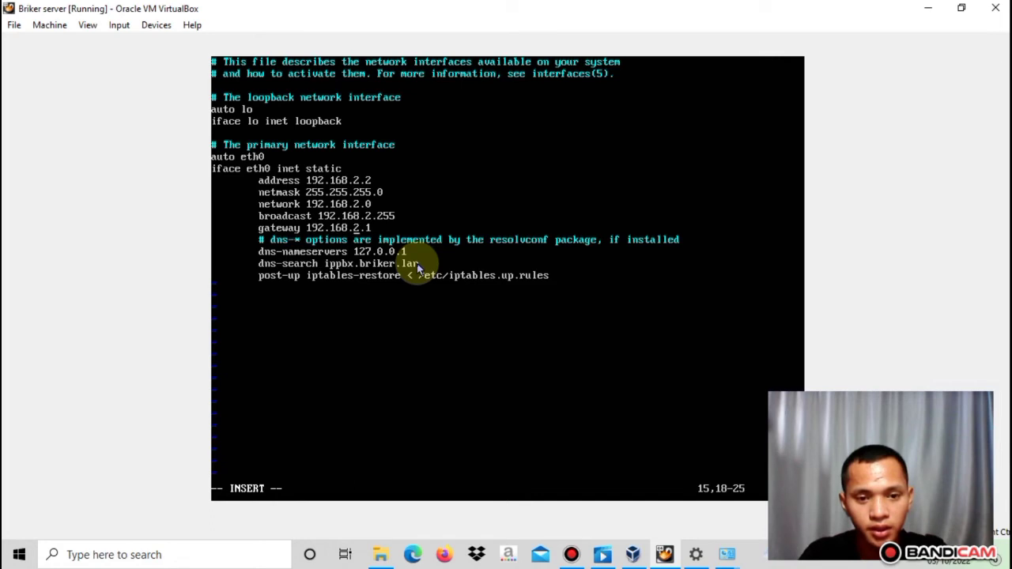
pyautogui.press('Right')
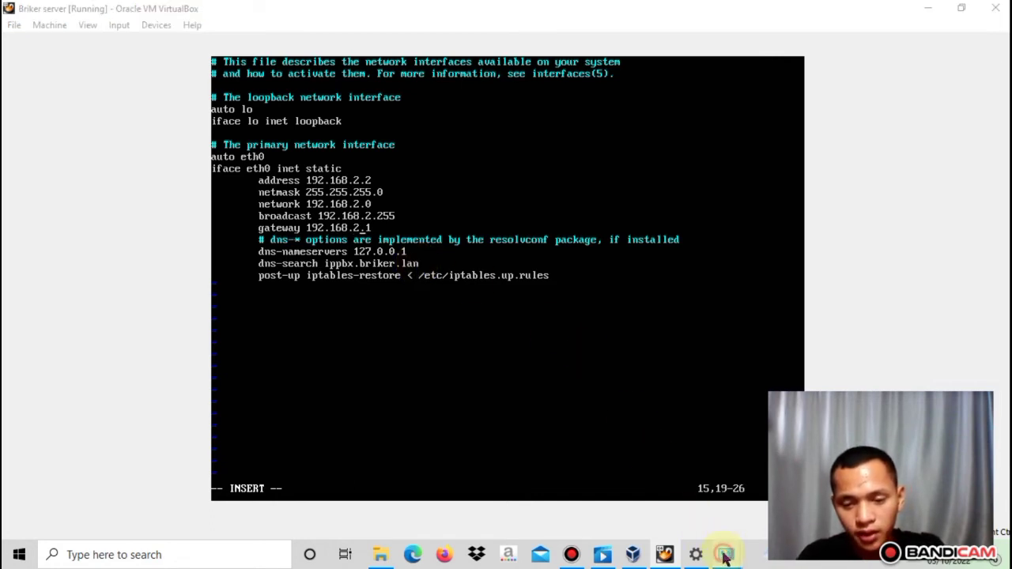
# Return keyboard focus to the VM and dismiss the mouse-capture notice
pyautogui.moveTo(727, 549)
pyautogui.moveTo(685, 494)
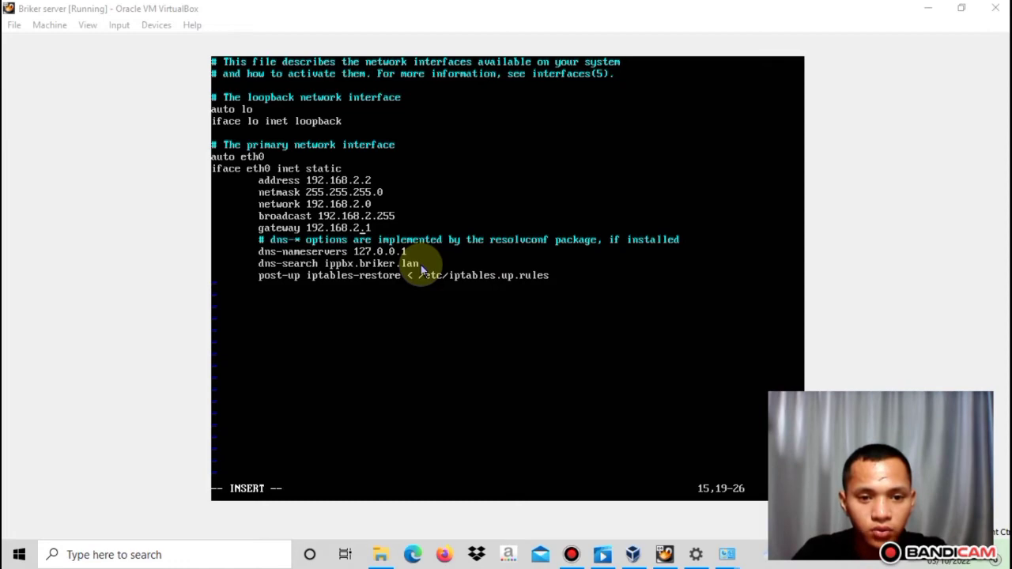
pyautogui.click(359, 224)
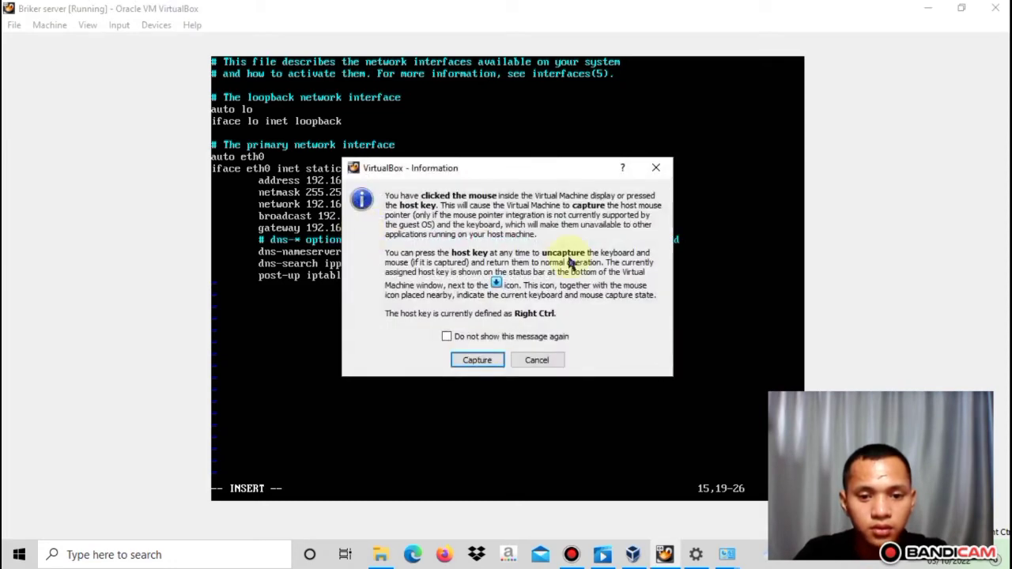
pyautogui.click(656, 168)
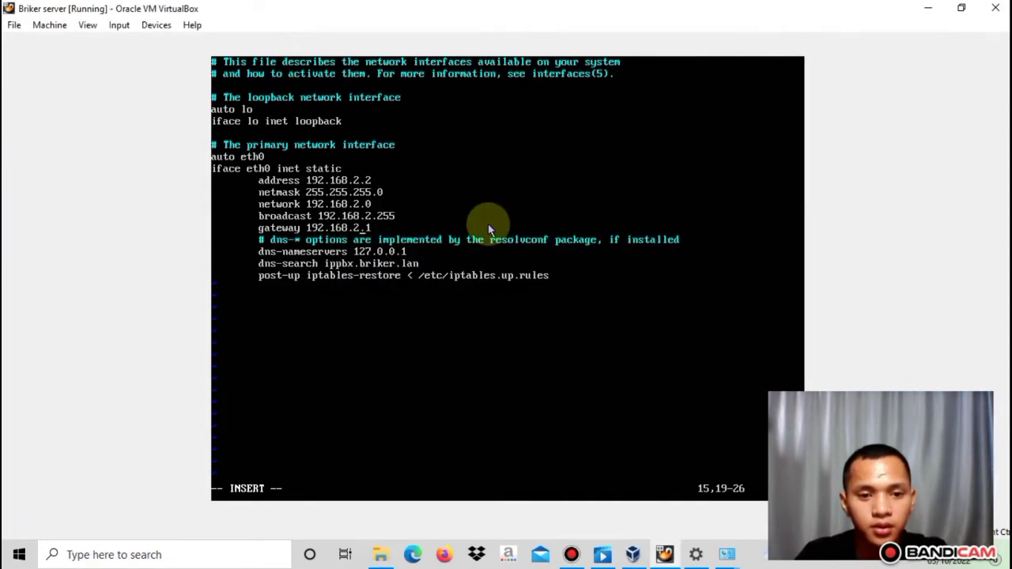
# Change the third octet of the gateway and broadcast addresses from 2 to 43
pyautogui.press('BackSpace')
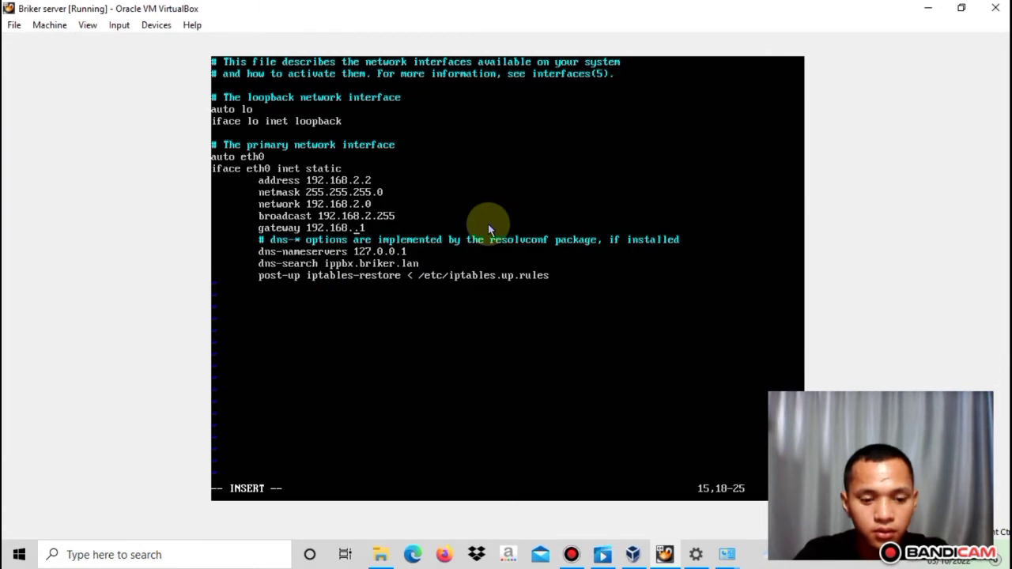
pyautogui.write('43')
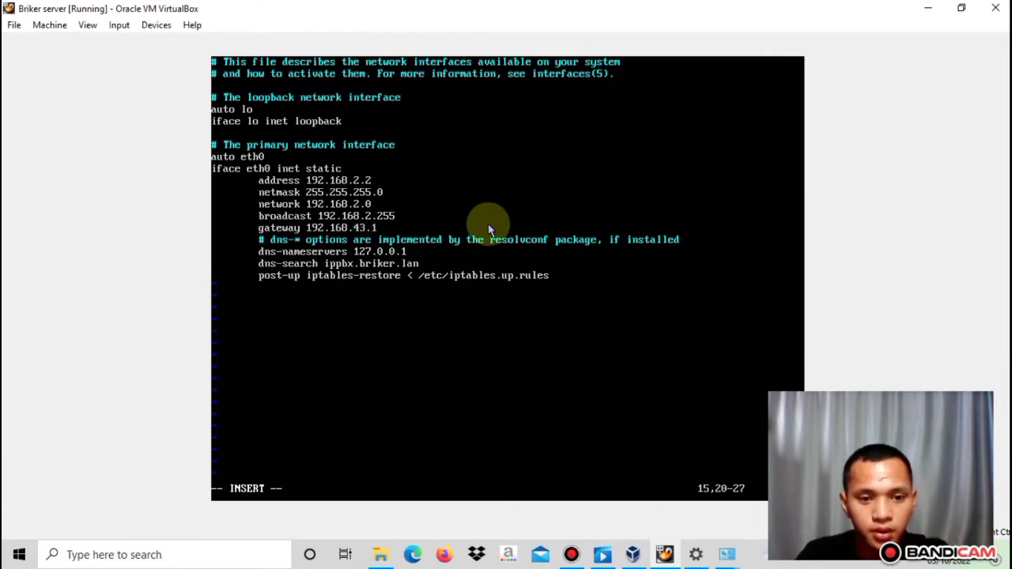
pyautogui.press('Up')
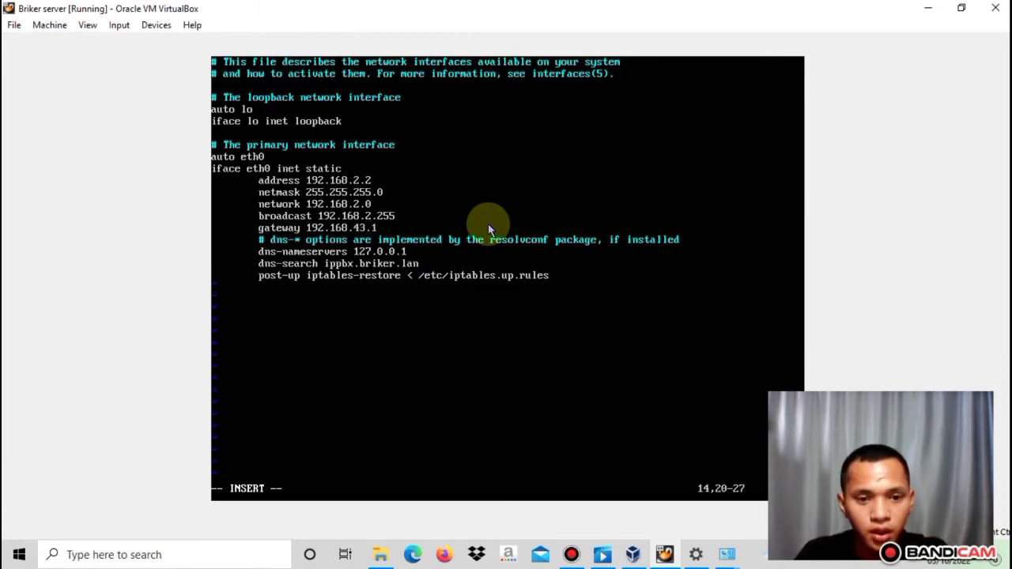
pyautogui.press('Right')
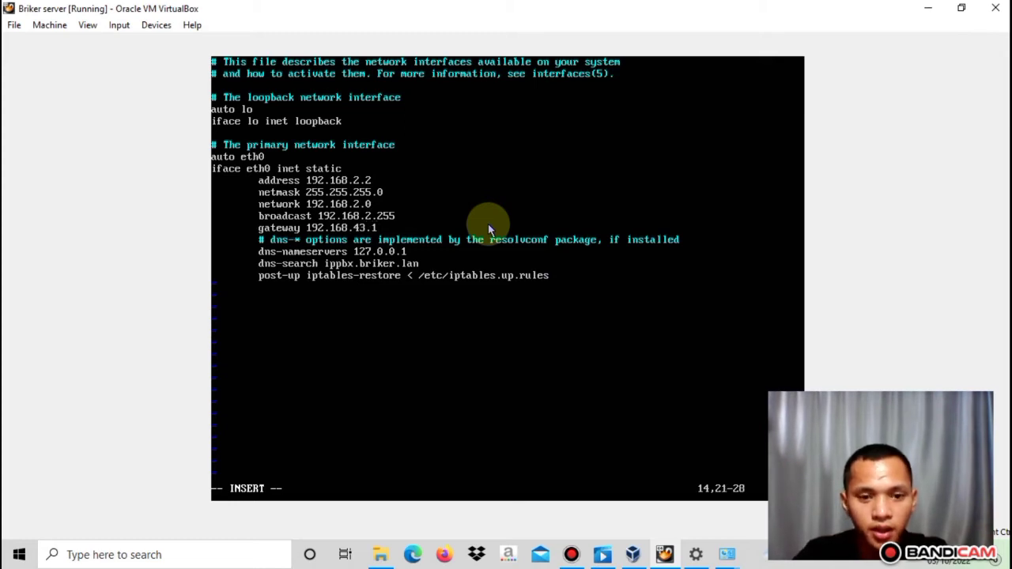
pyautogui.press('BackSpace')
pyautogui.write('43')
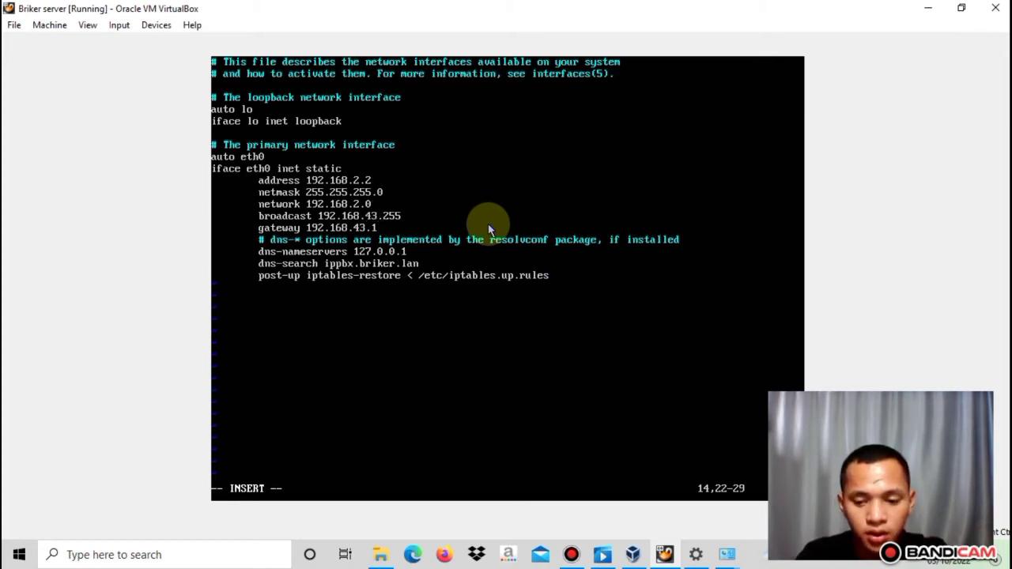
# Change the third octet of the network and server addresses from 2 to 43
pyautogui.press('Up')
pyautogui.press('Left')
pyautogui.press('Left')
pyautogui.press('Left')
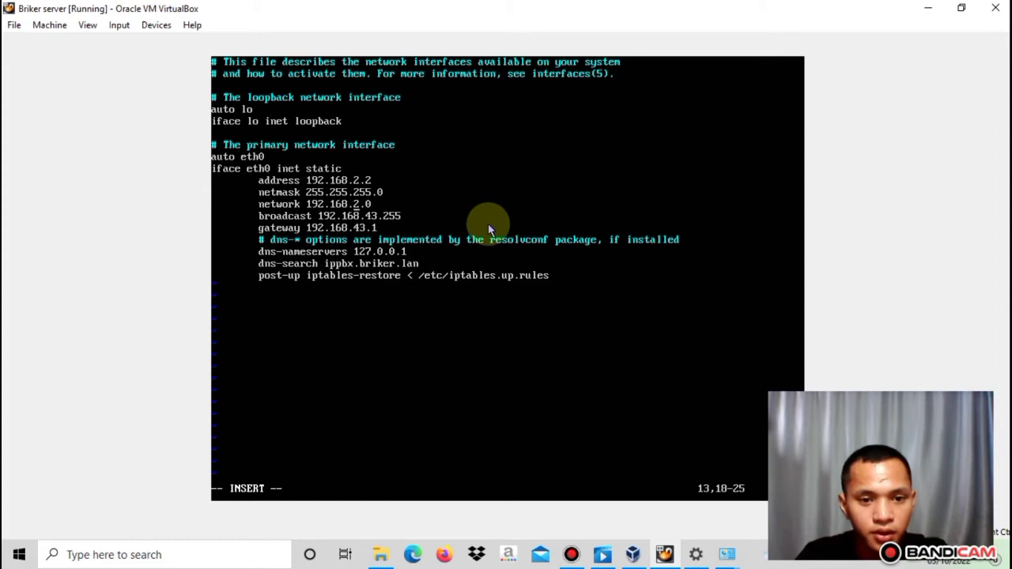
pyautogui.press('Right')
pyautogui.press('BackSpace')
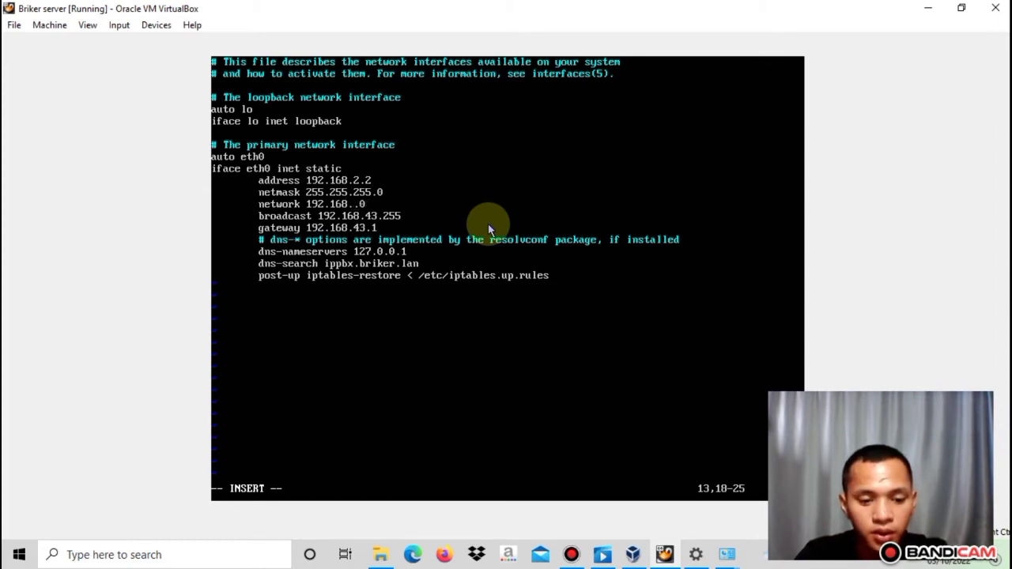
pyautogui.write('43')
pyautogui.press('Up')
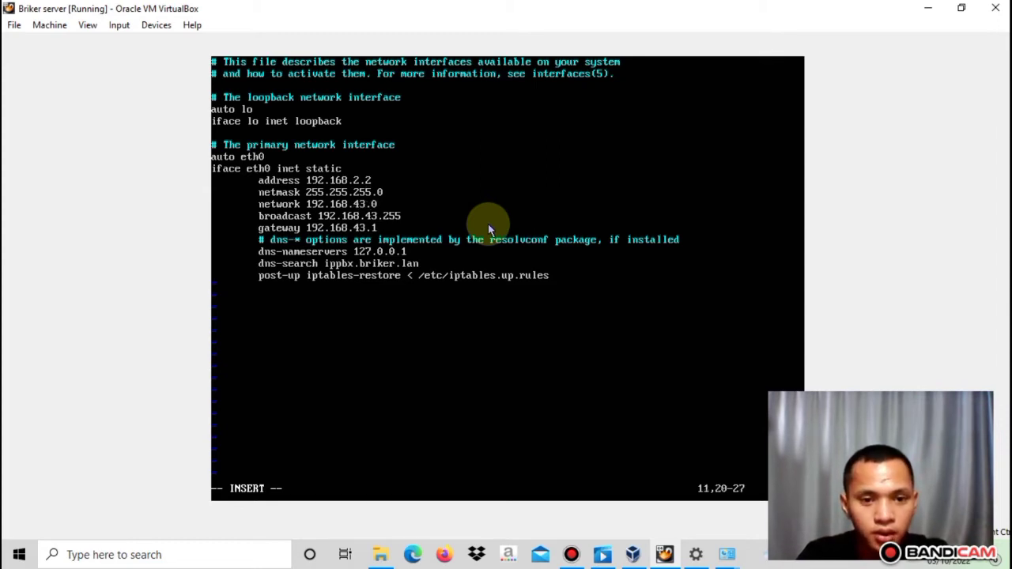
pyautogui.press('Left')
pyautogui.press('Left')
pyautogui.press('Right')
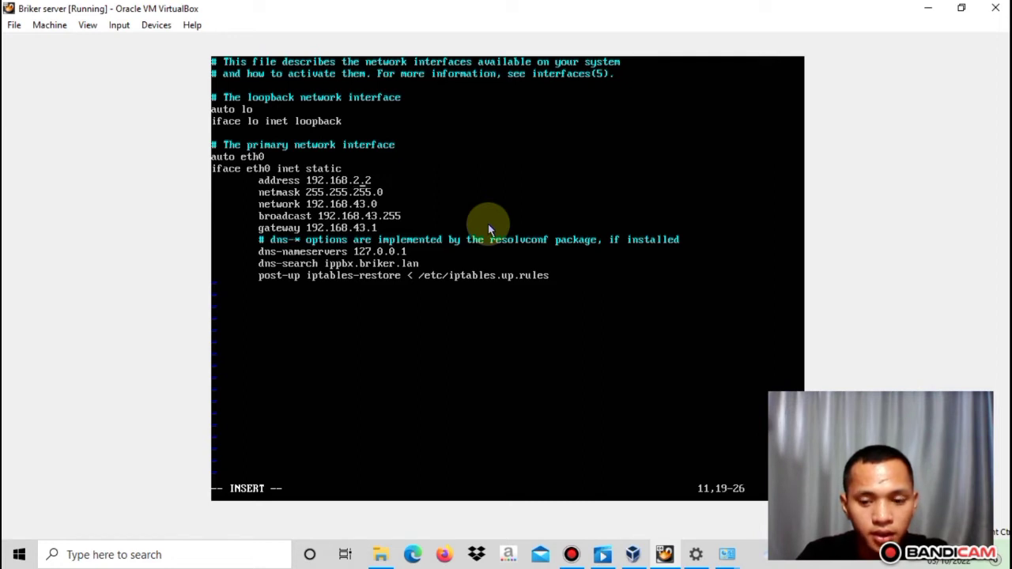
pyautogui.press('BackSpace')
pyautogui.write('43')
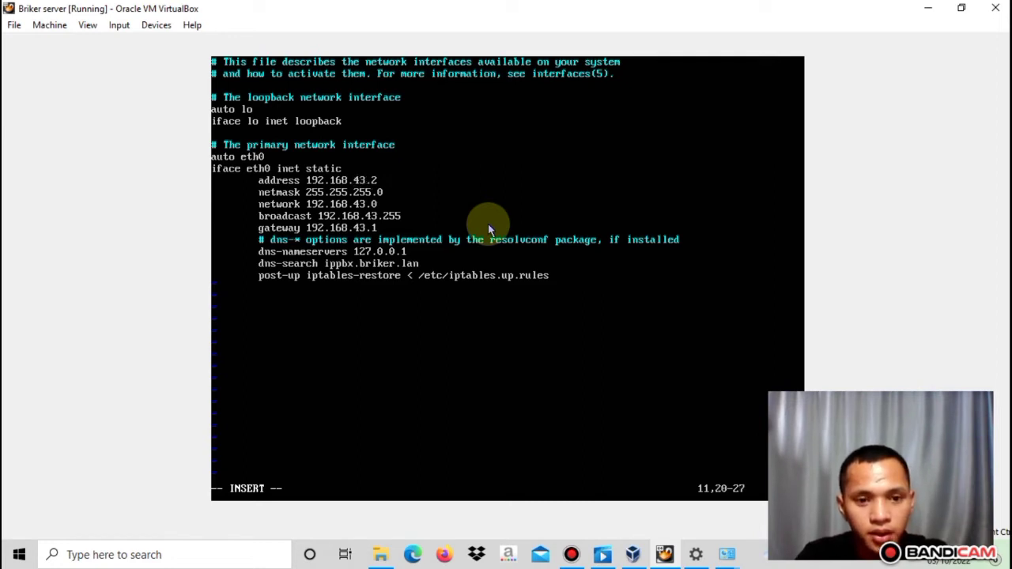
# Make the server address 192.168.43.10 and leave insert mode for the vi command line
pyautogui.press('Right')
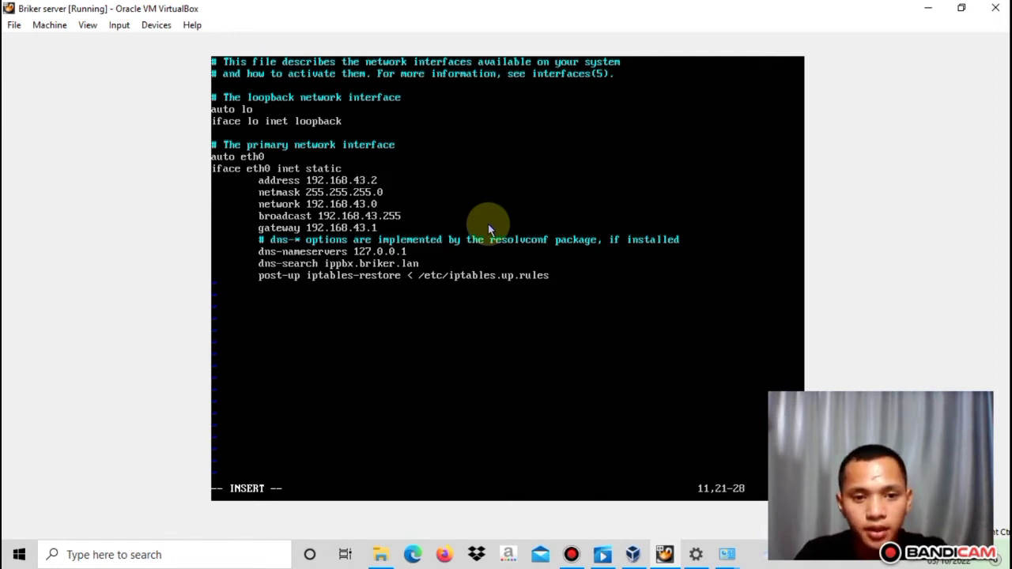
pyautogui.press('Right')
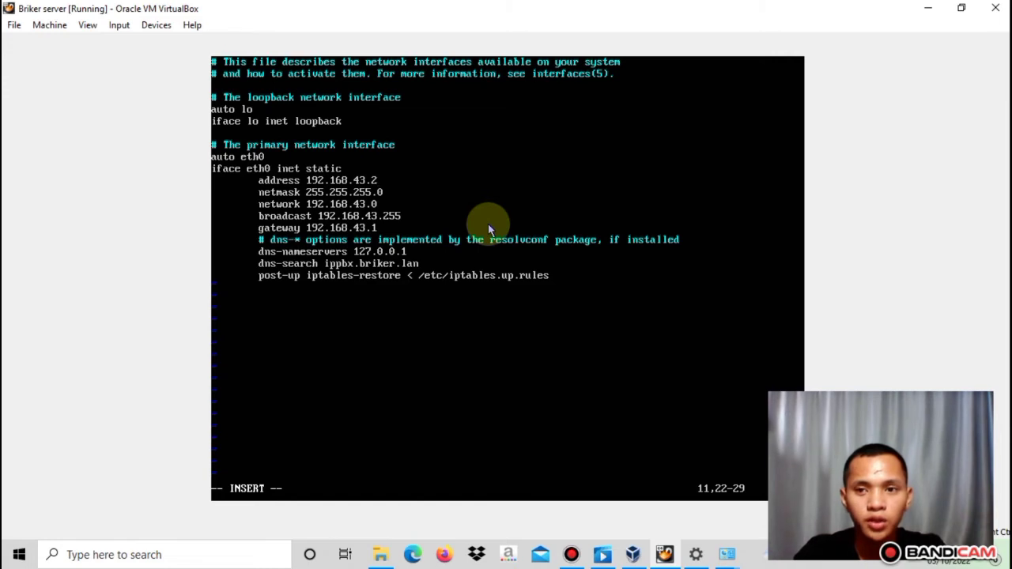
pyautogui.press('BackSpace')
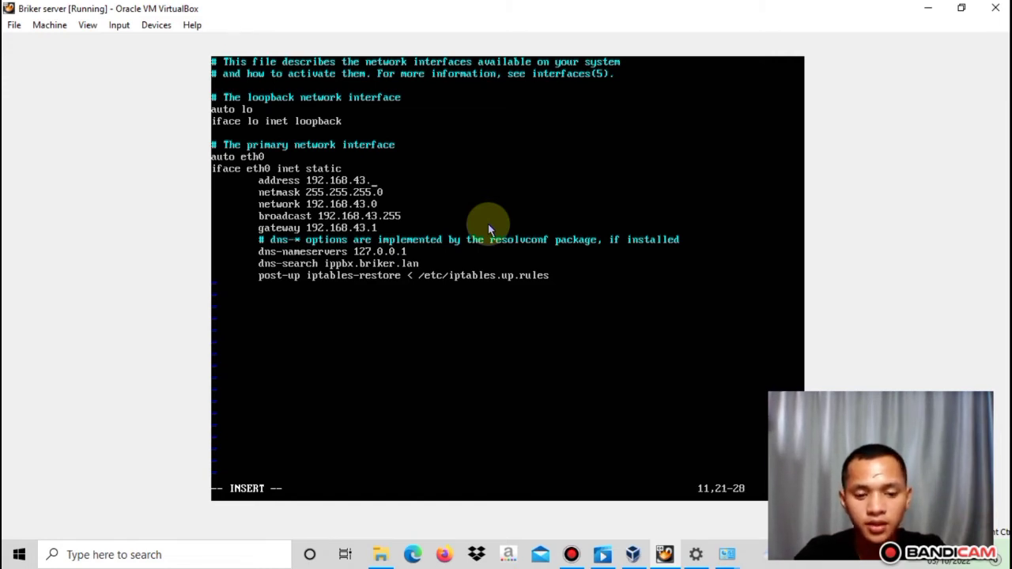
pyautogui.write('10')
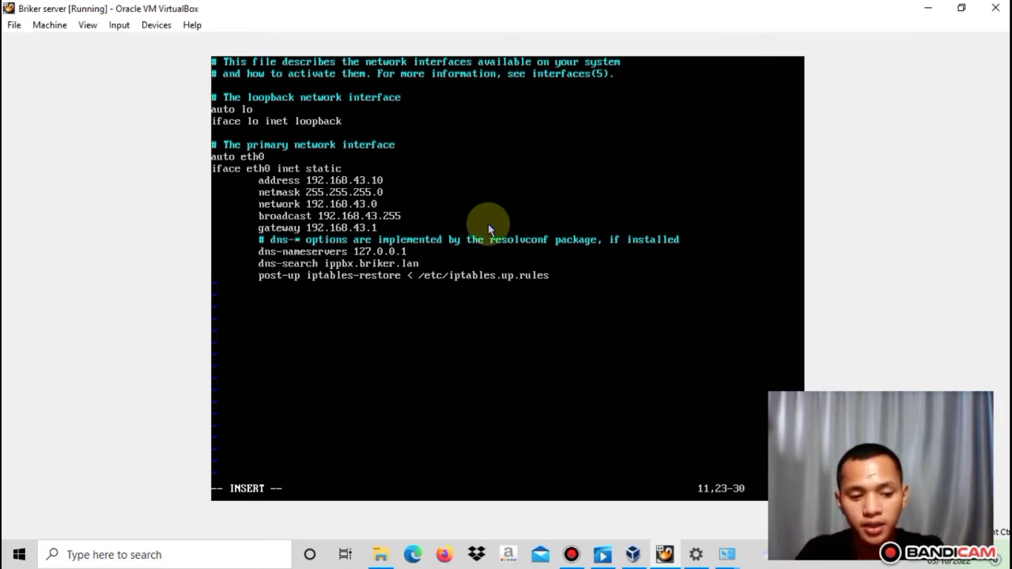
pyautogui.press('Escape')
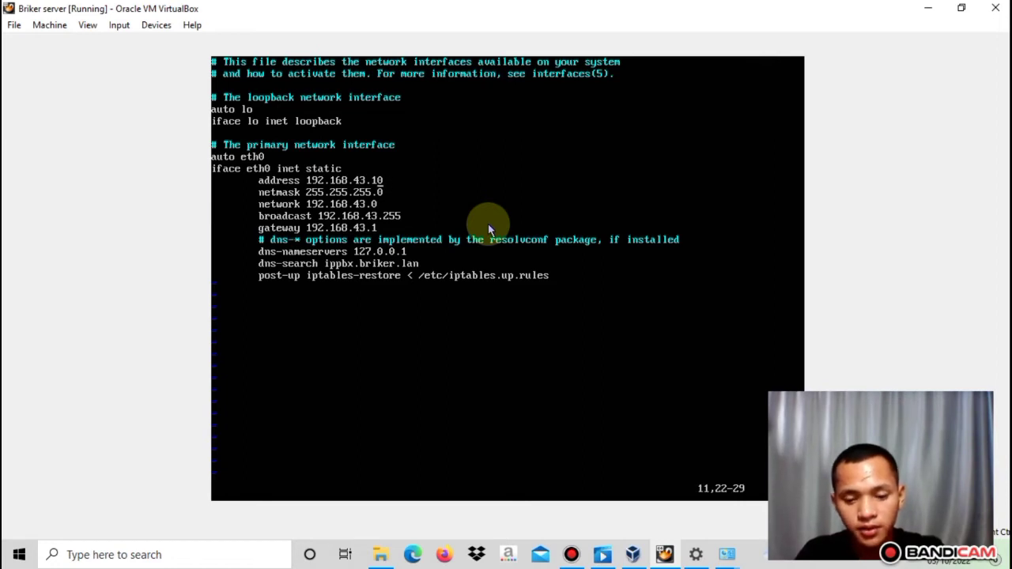
pyautogui.hotkey('shift', ':')
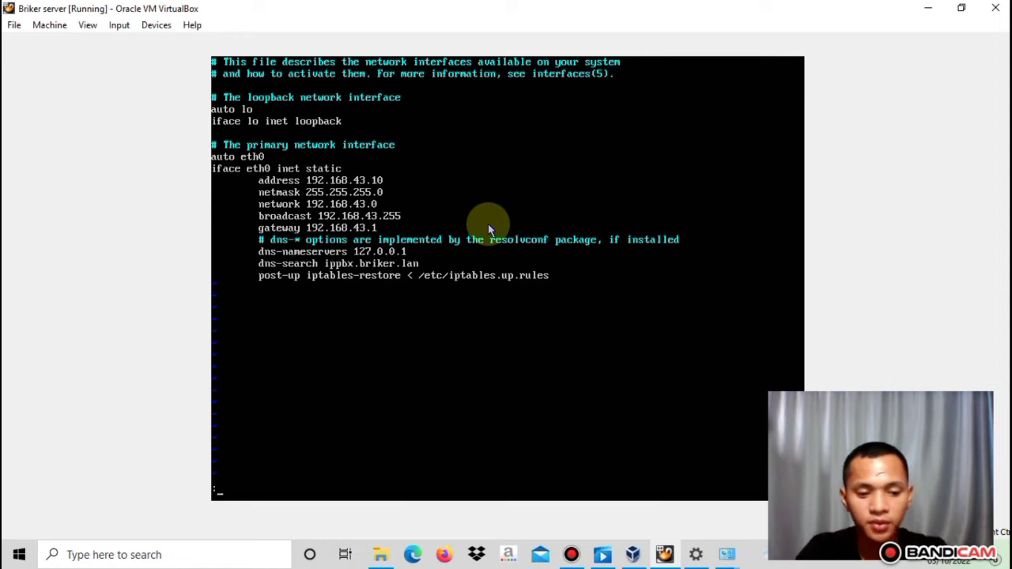
# Save the file with :wq! and run /etc/init.d/networking restart
pyautogui.write('wq')
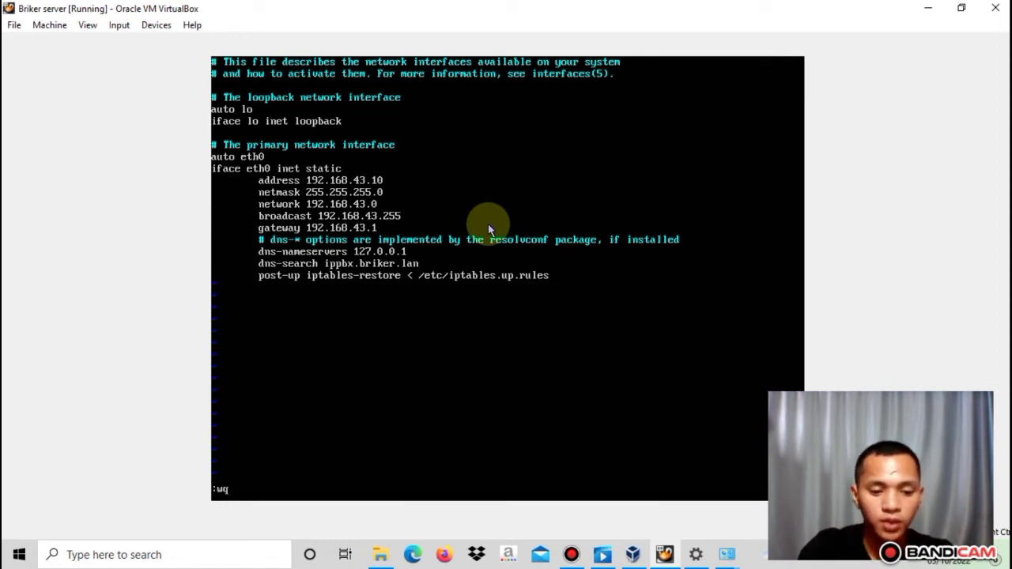
pyautogui.write('!')
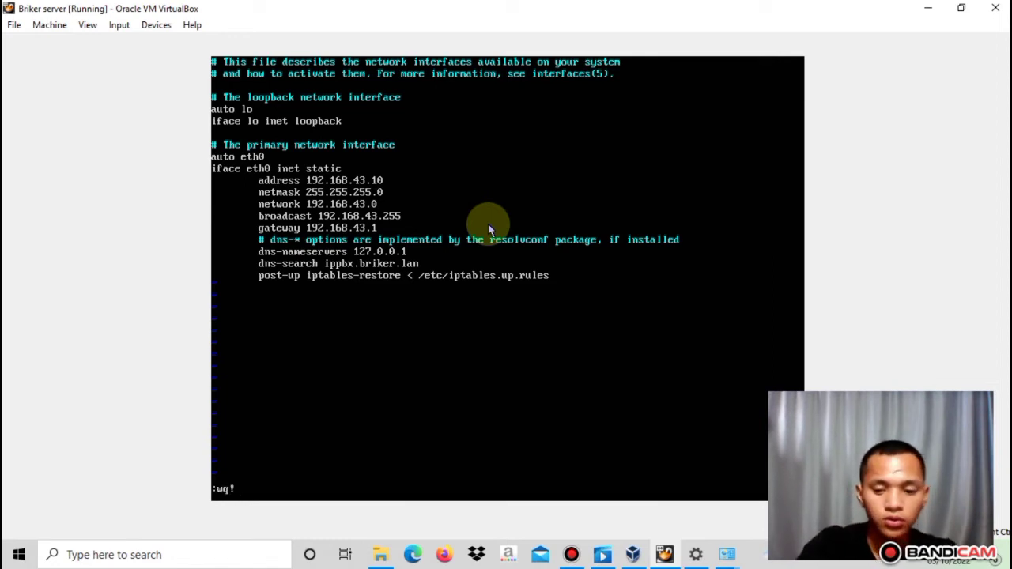
pyautogui.press('Return')
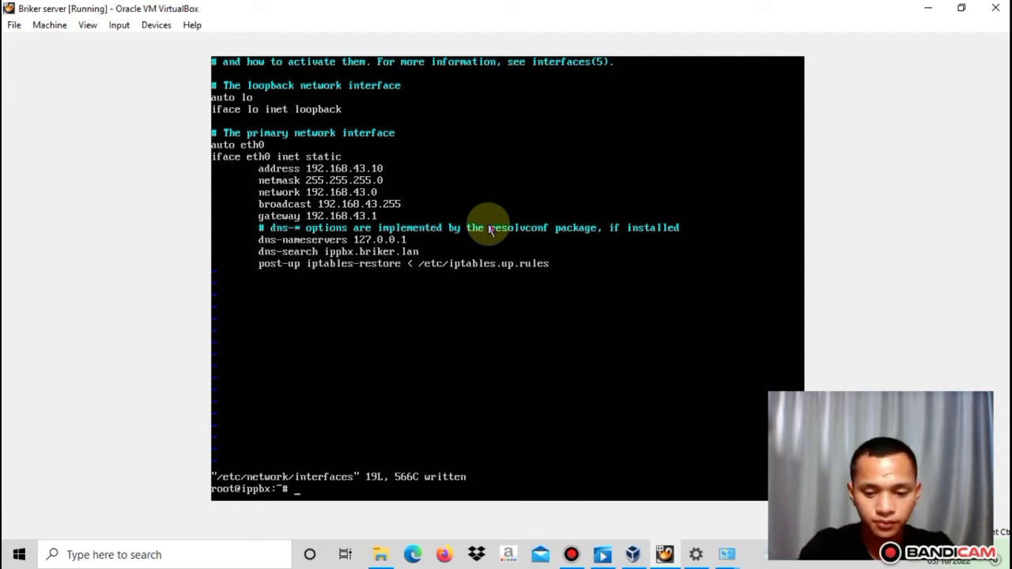
pyautogui.write('et')
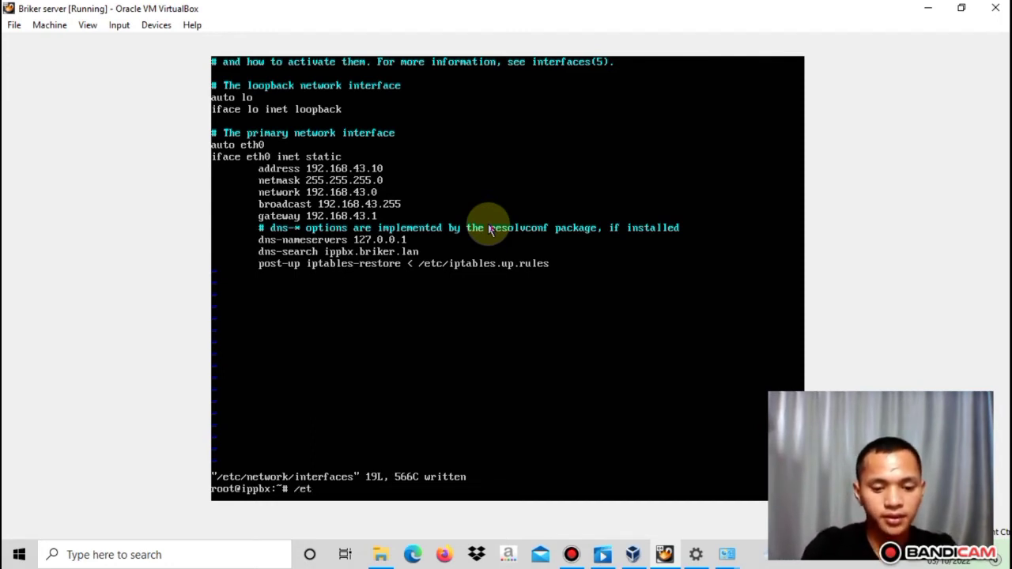
pyautogui.write('c/')
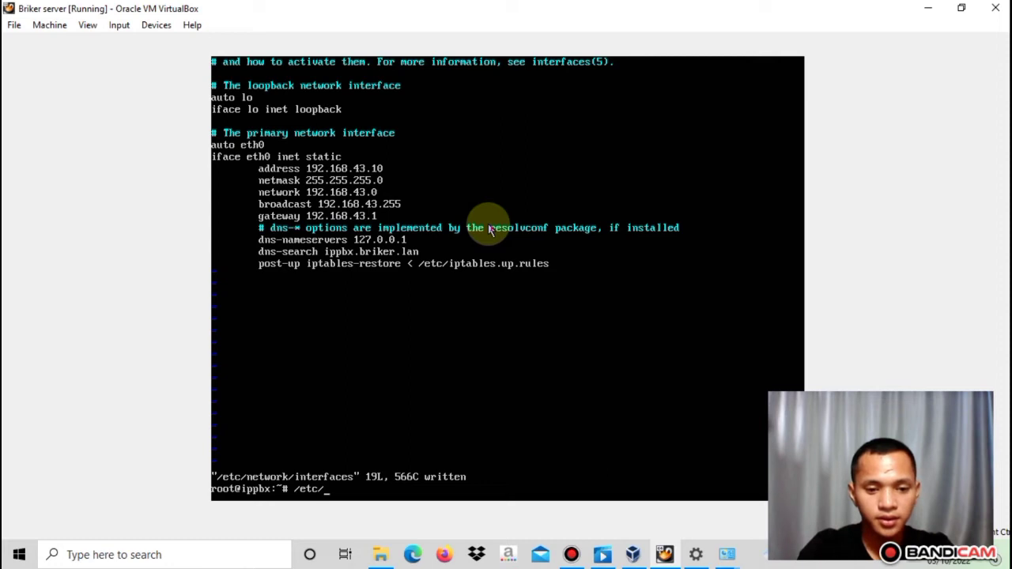
pyautogui.write('ini')
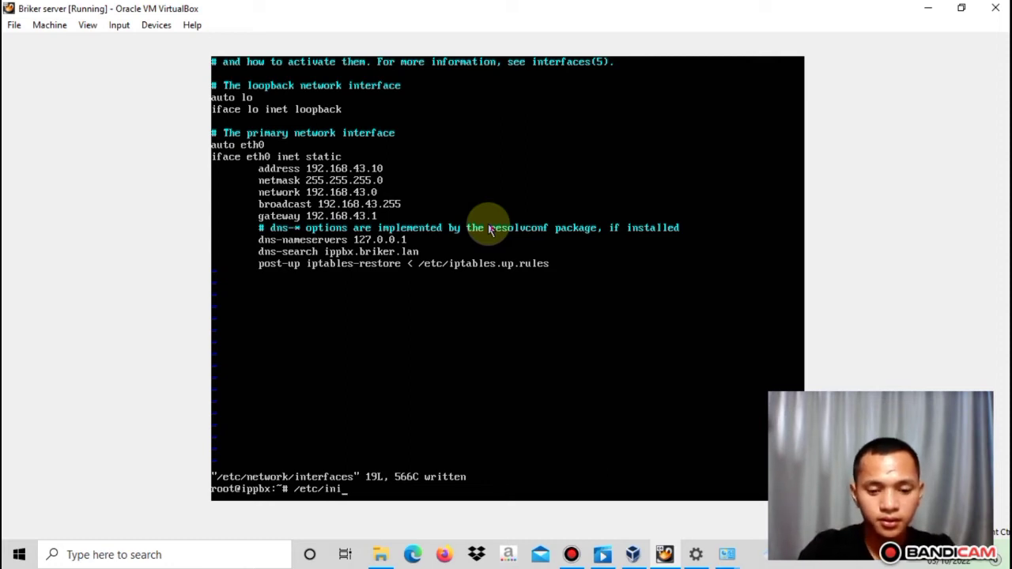
pyautogui.write('t.d/')
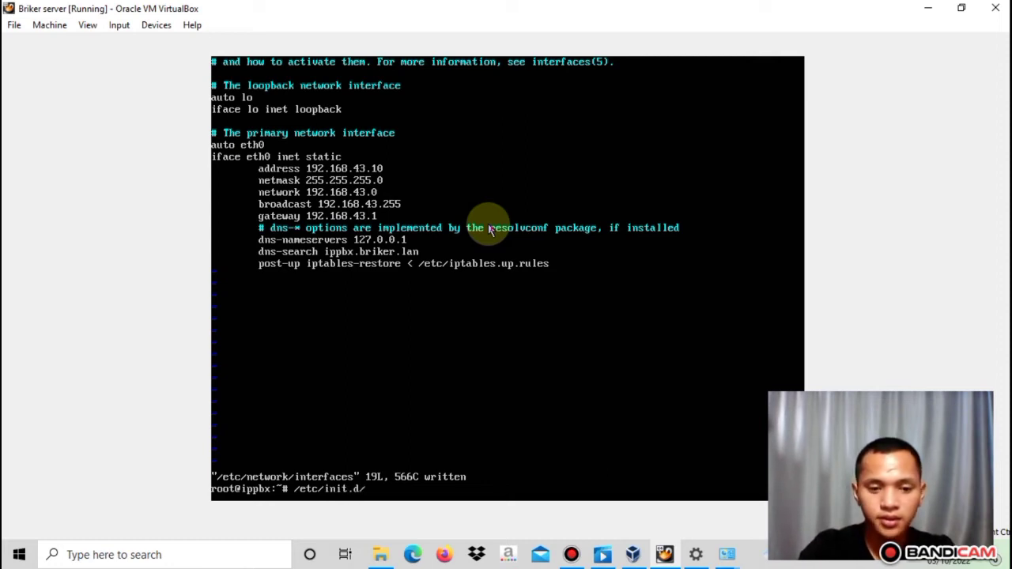
pyautogui.write('ne')
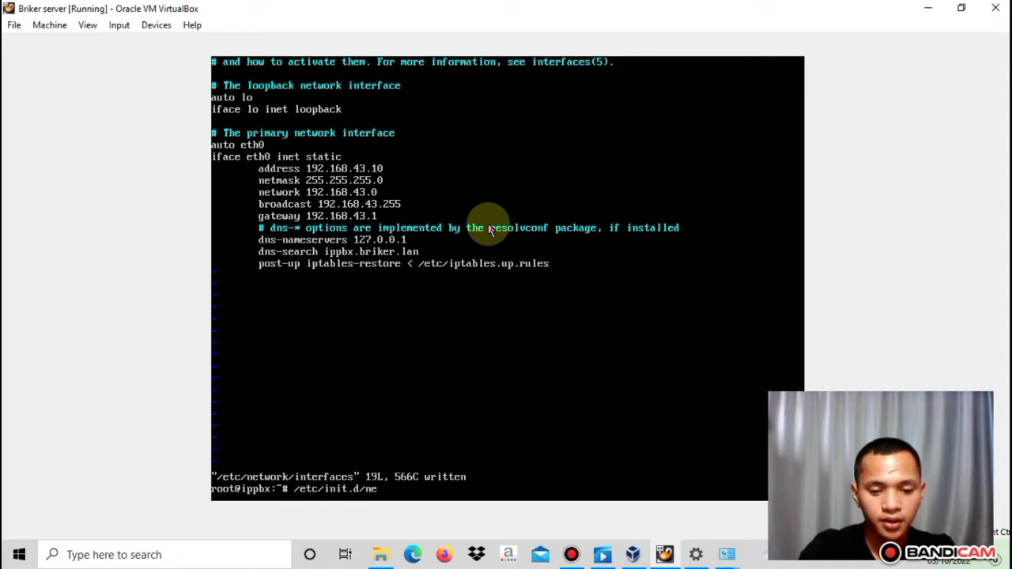
pyautogui.write('tworking')
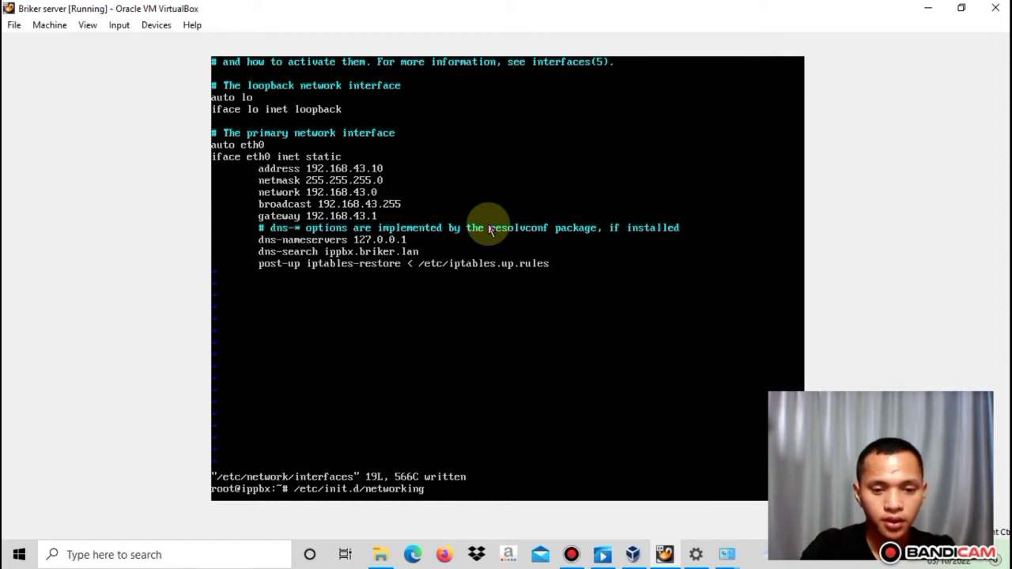
pyautogui.write(' ter')
pyautogui.press('BackSpace')
pyautogui.press('BackSpace')
pyautogui.press('BackSpace')
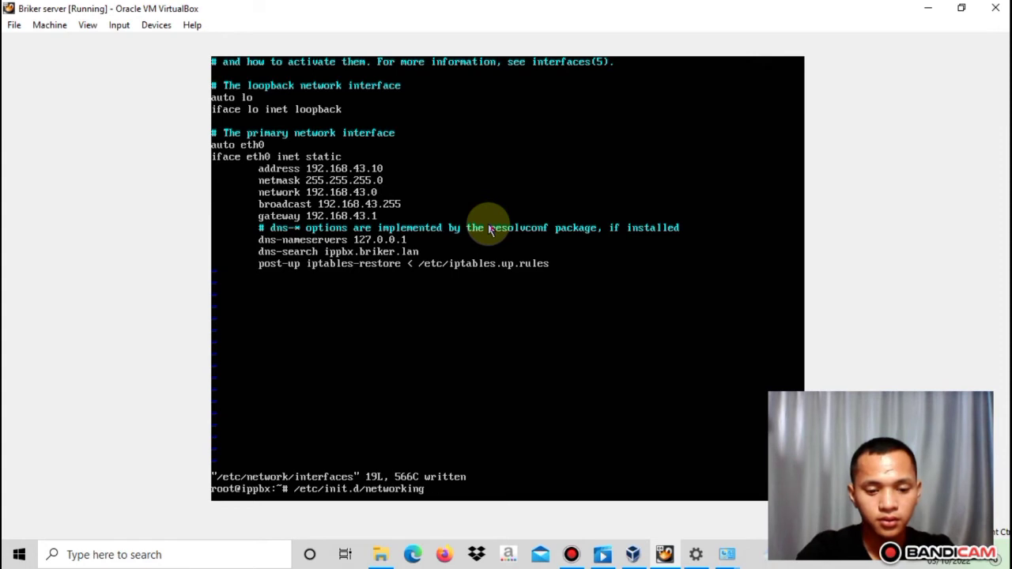
pyautogui.write('restar')
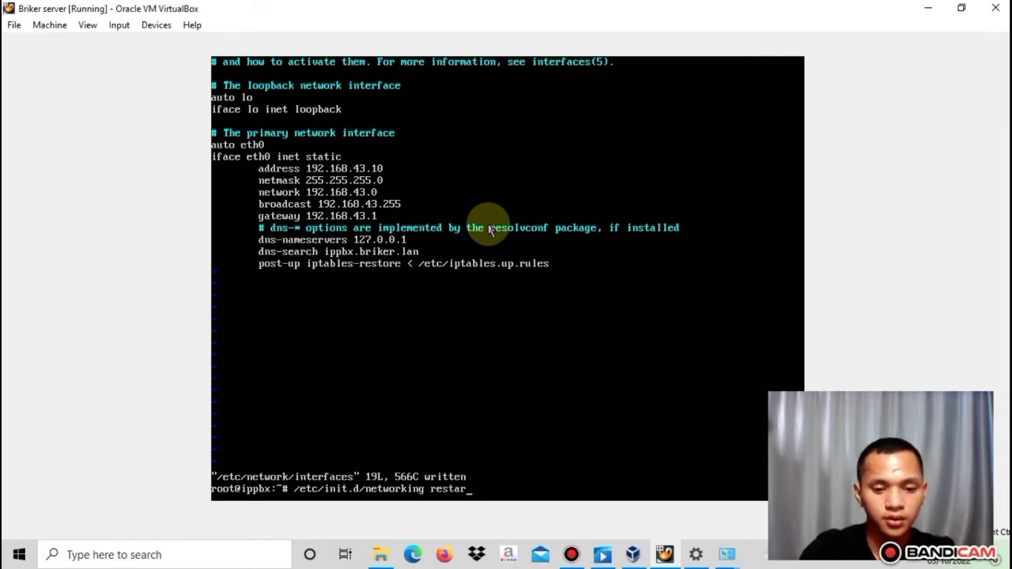
pyautogui.write('t')
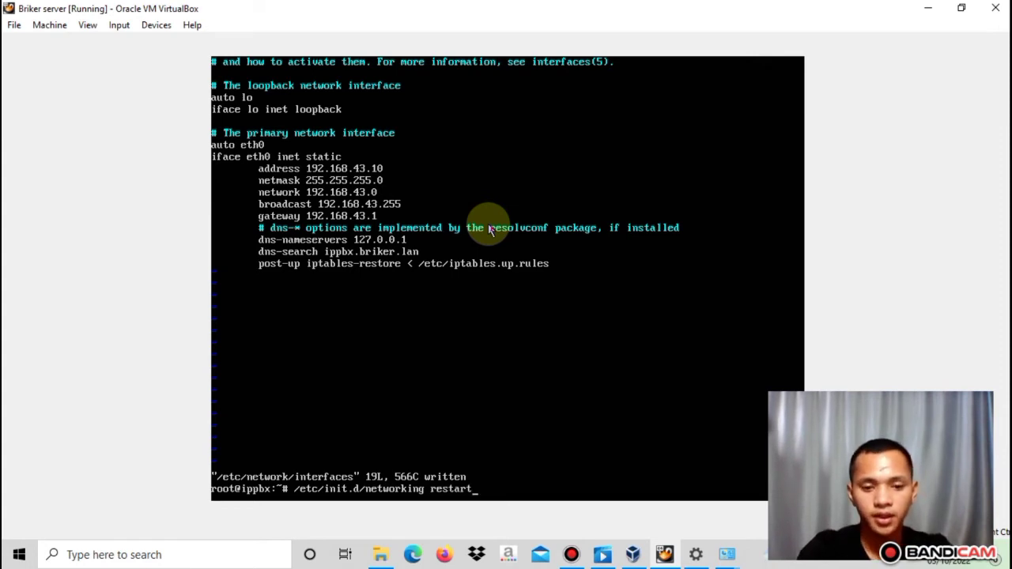
pyautogui.press('Return')
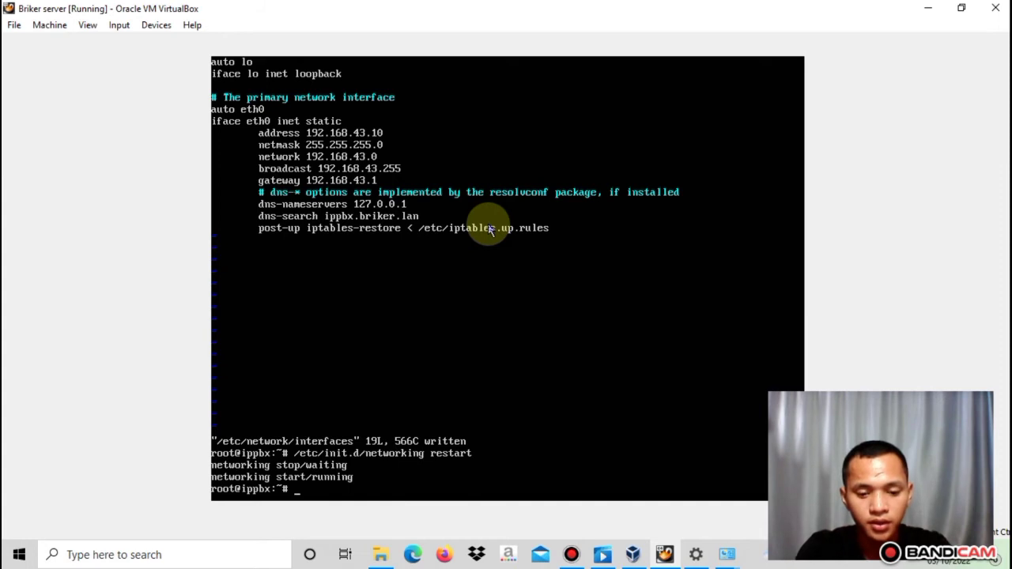
# Run ip a to confirm eth0 holds 192.168.43.10/24
pyautogui.write('ip a')
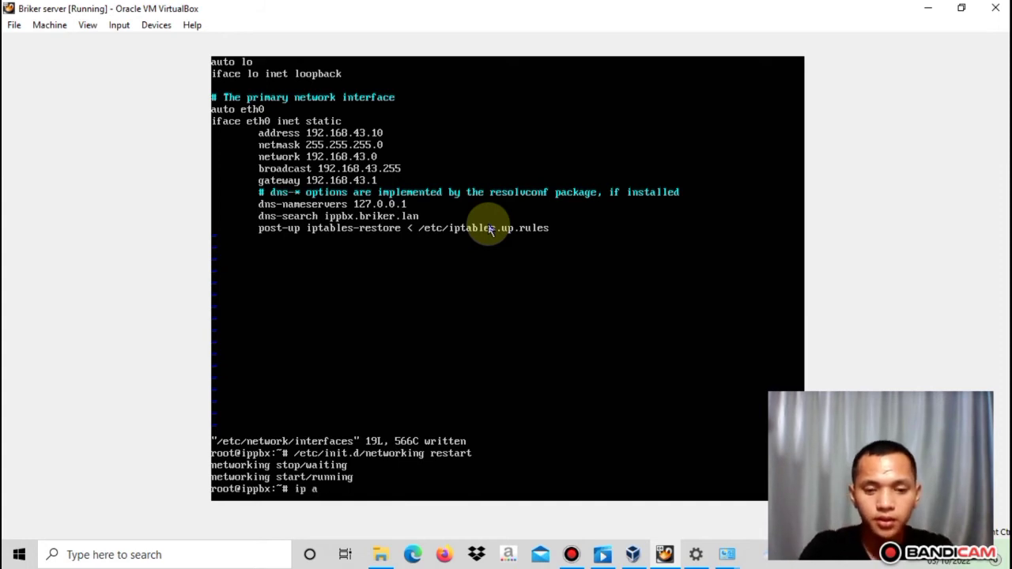
pyautogui.press('Return')
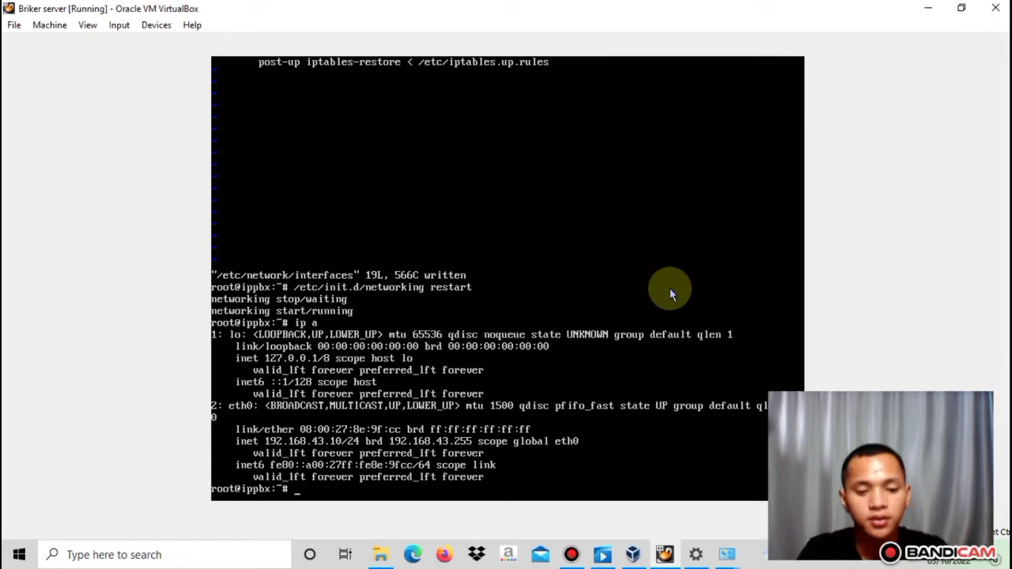
pyautogui.press('super')
# Launch Firefox from a 'moz' search and browse to the server at 192.168.43.10
pyautogui.write('moz')
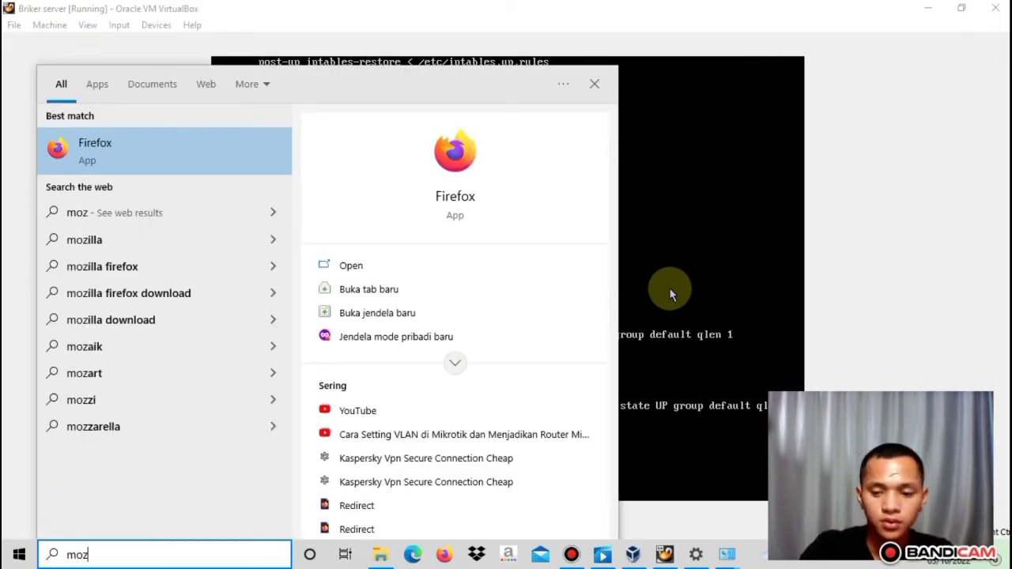
pyautogui.press('Escape')
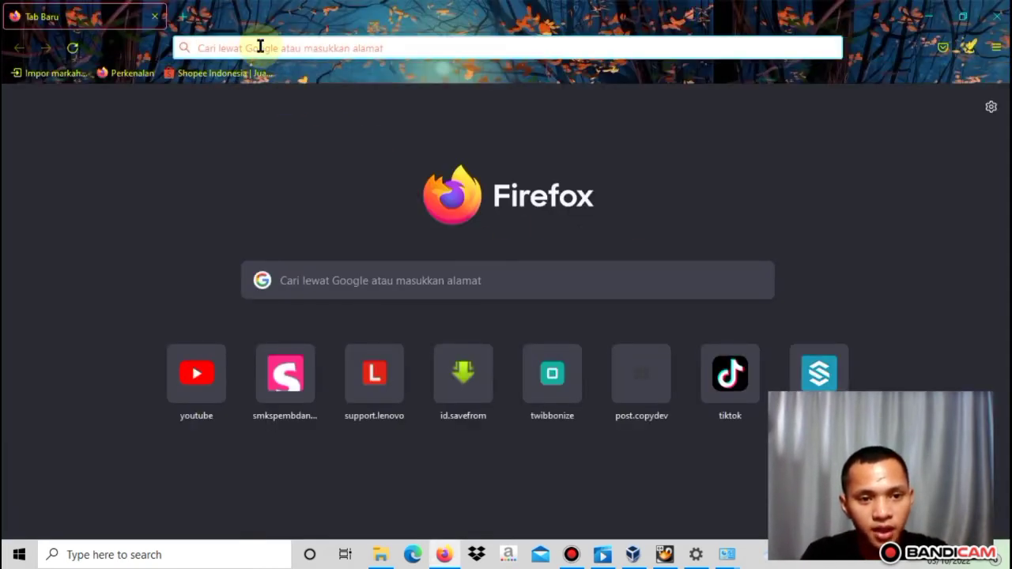
pyautogui.click(260, 46)
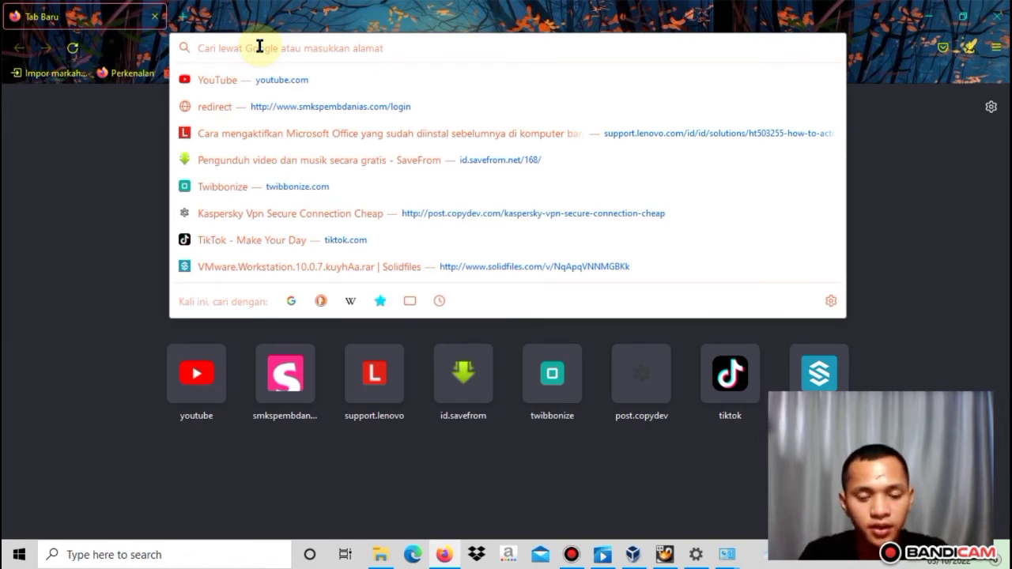
pyautogui.write('192.1')
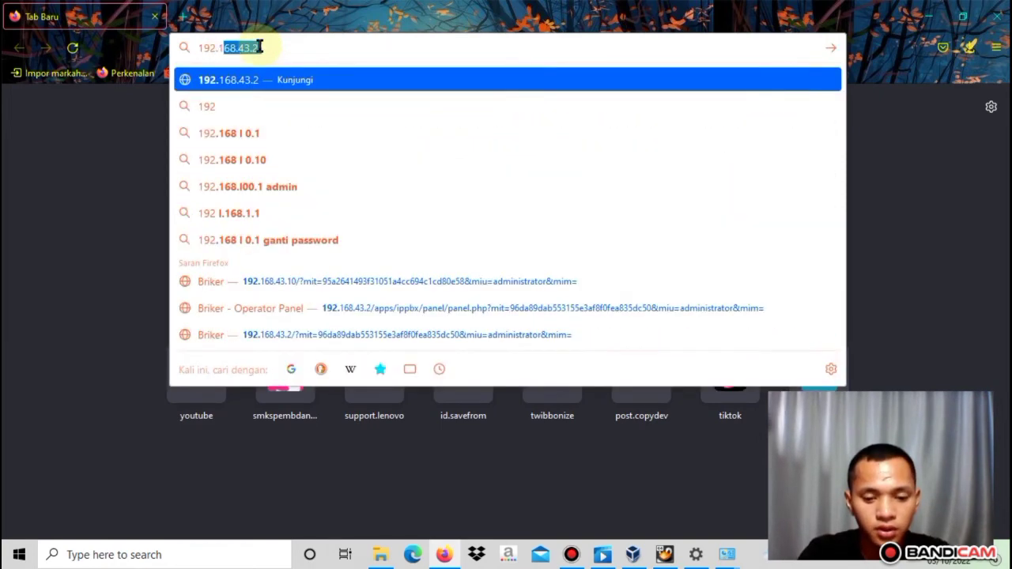
pyautogui.write('68.')
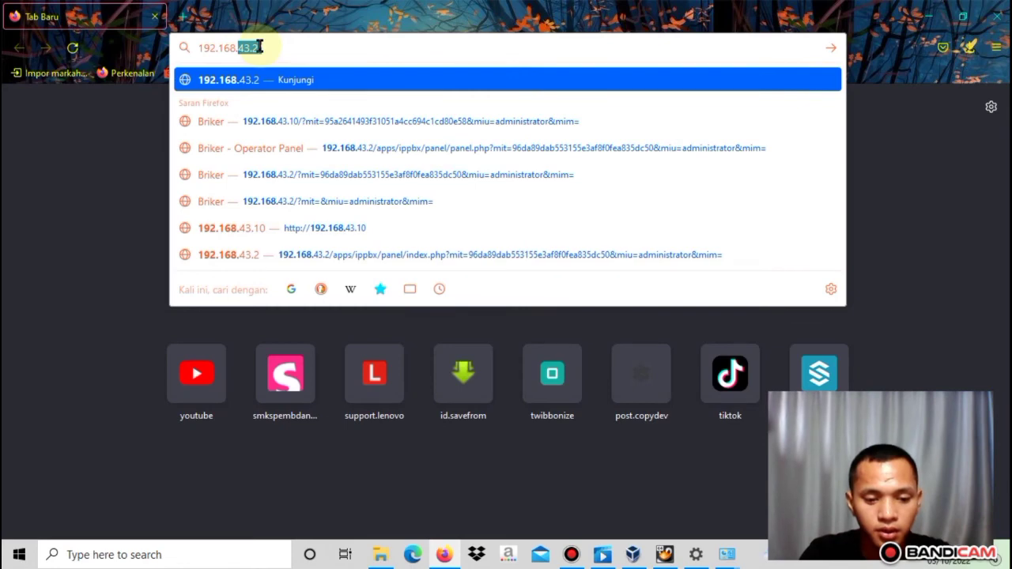
pyautogui.write('43.')
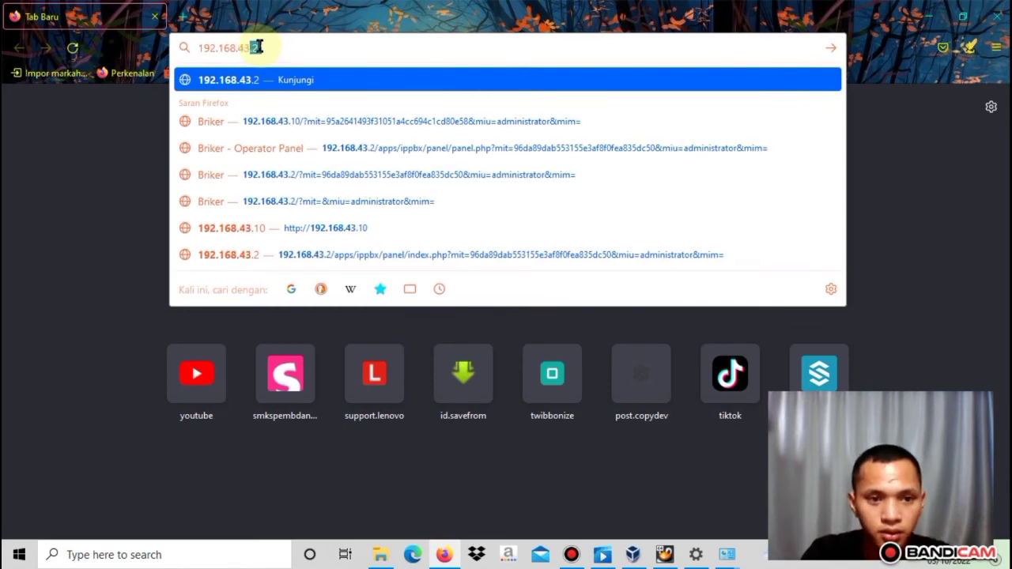
pyautogui.write('1')
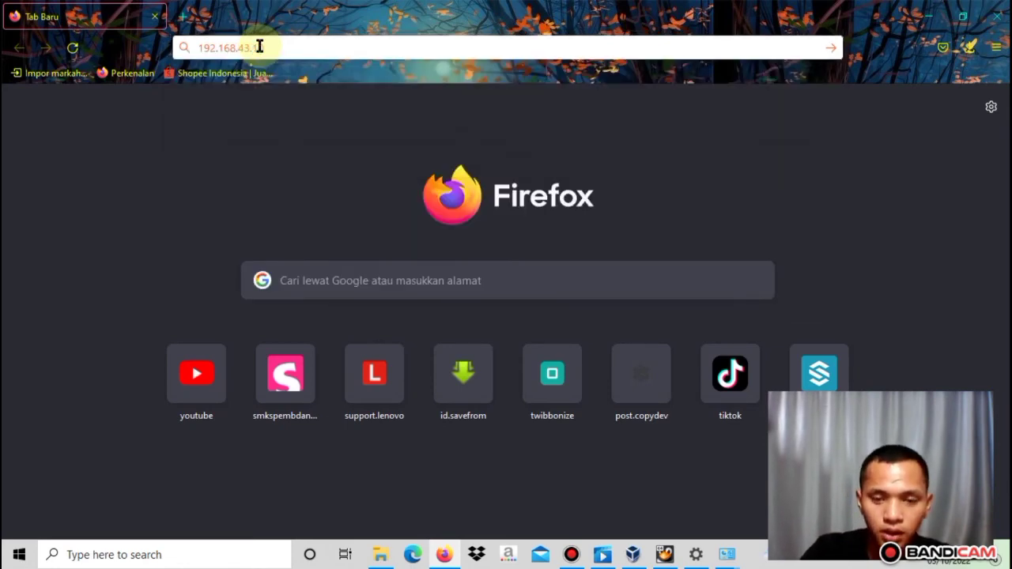
pyautogui.press('Return')
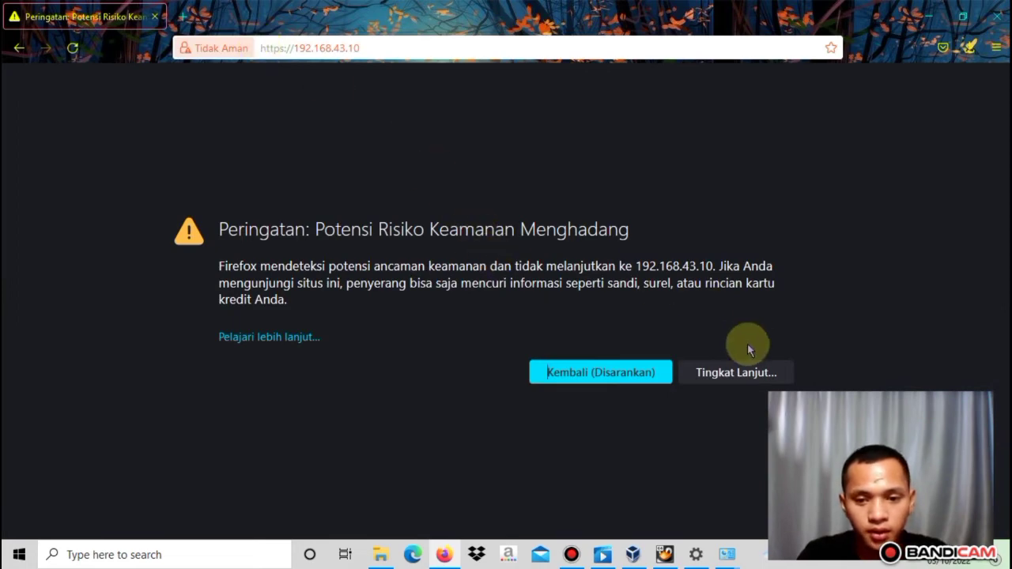
# Bypass the certificate warning via Tingkat Lanjut and Terima Risikonya dan Lanjutkan
pyautogui.click(743, 369)
pyautogui.scroll(-3, 649, 457)
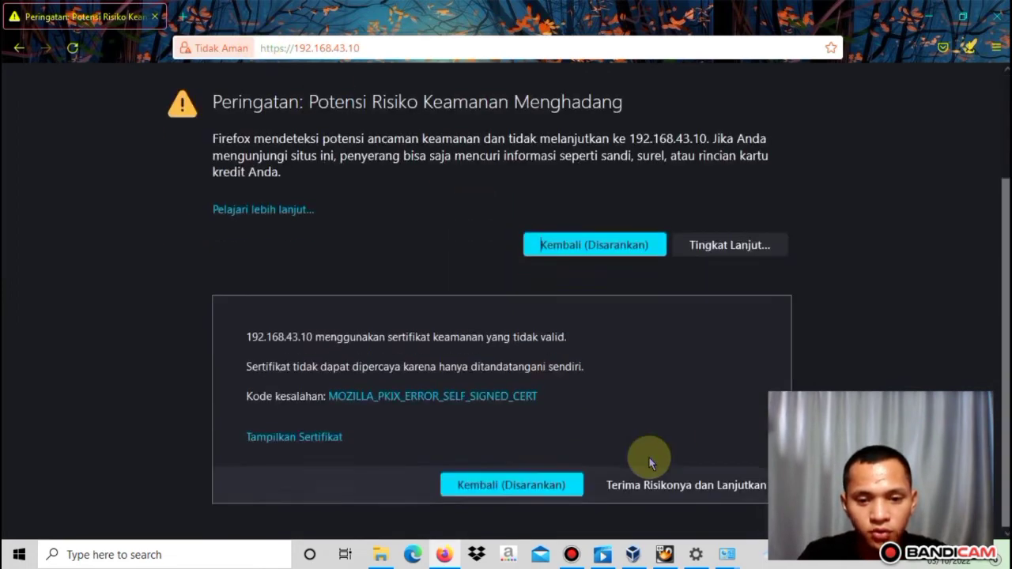
pyautogui.scroll(2, 659, 170)
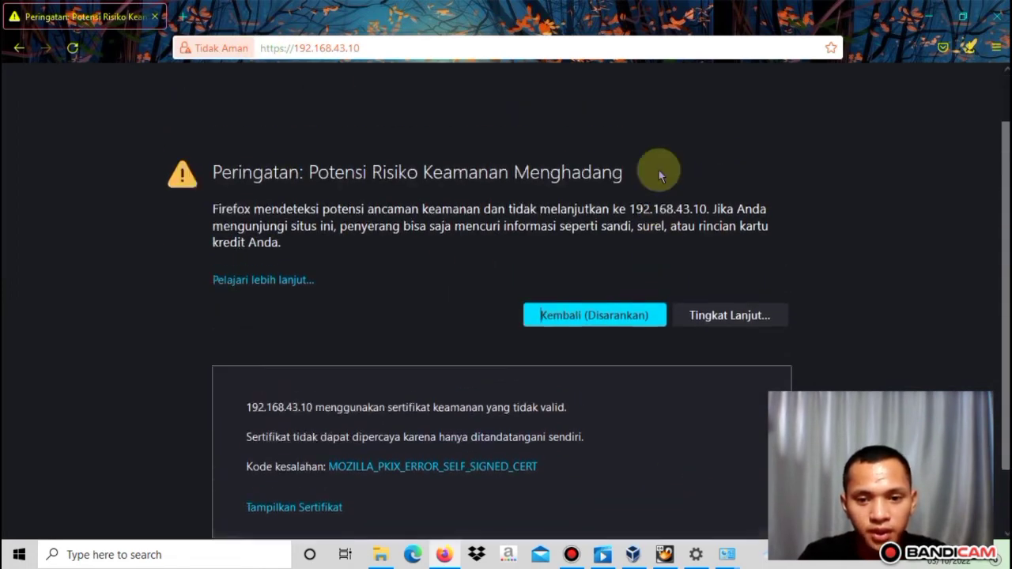
pyautogui.scroll(-2, 657, 166)
pyautogui.click(648, 476)
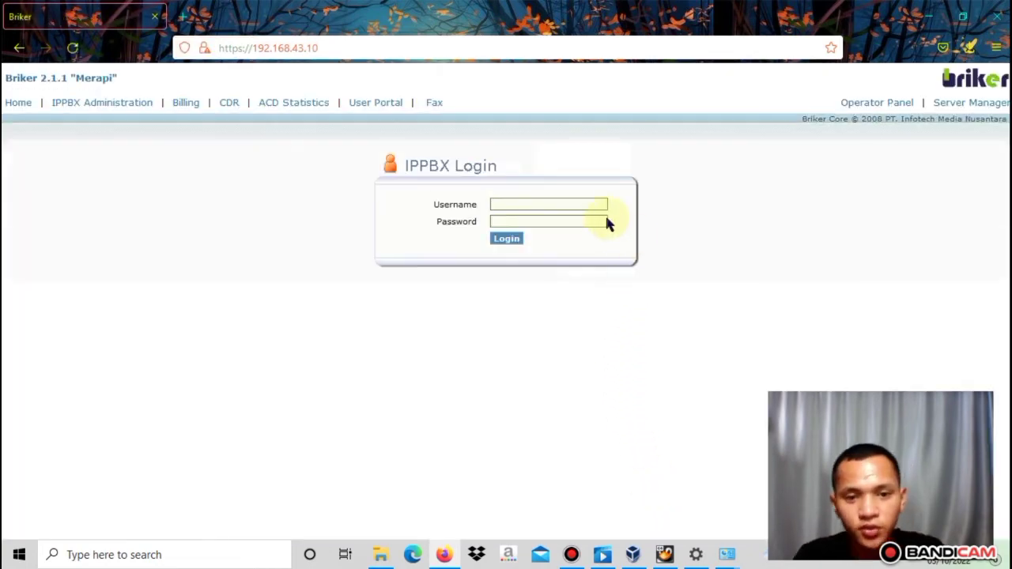
# Log in as administrator with the account password and decline saving the login
pyautogui.click(537, 201)
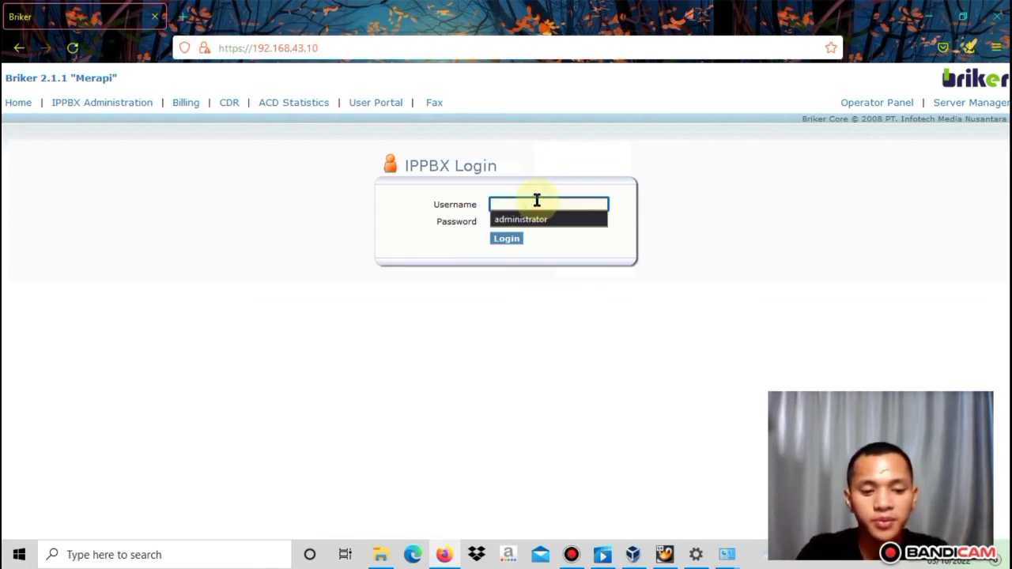
pyautogui.write('admini')
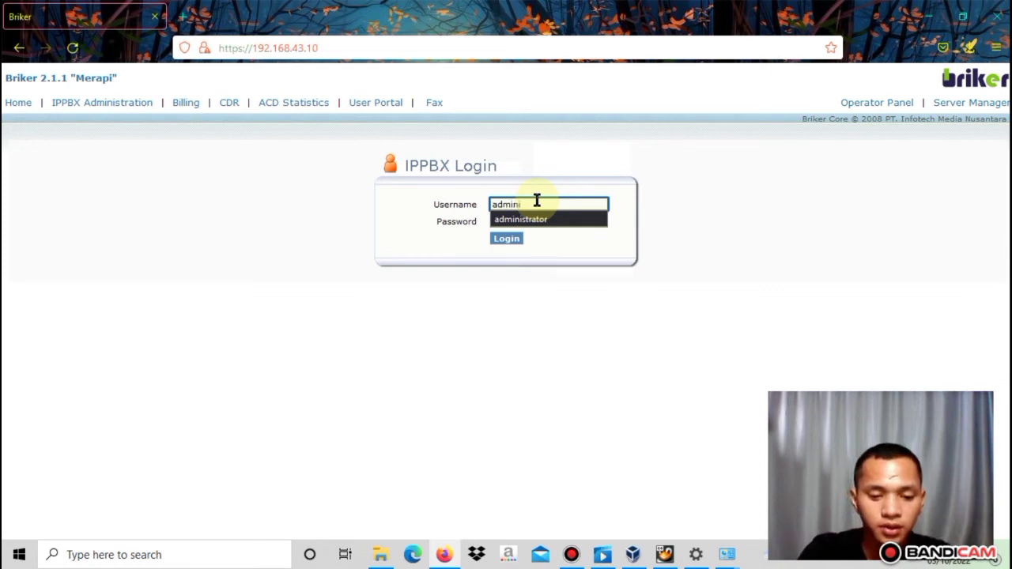
pyautogui.write('strator')
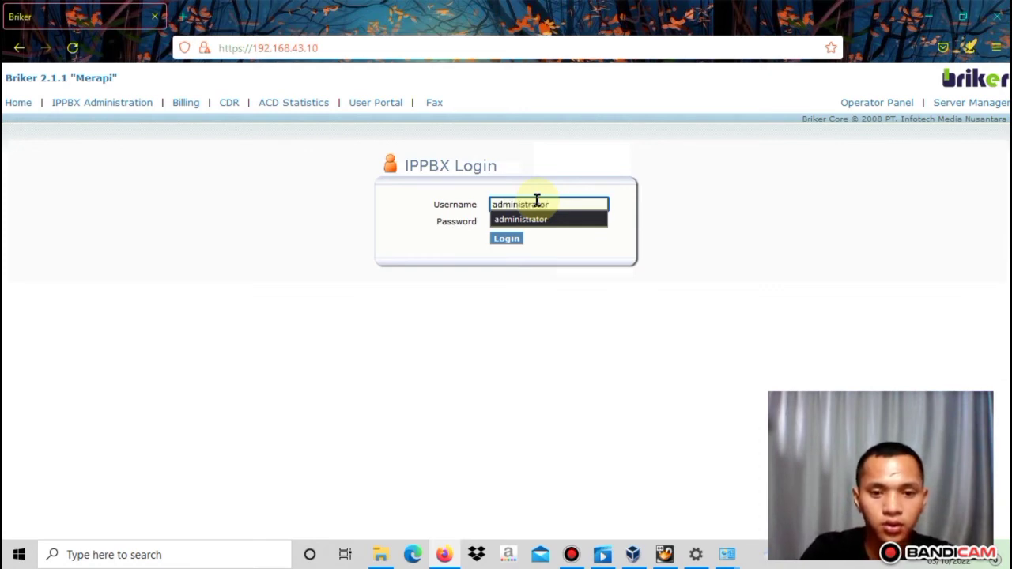
pyautogui.press('Tab')
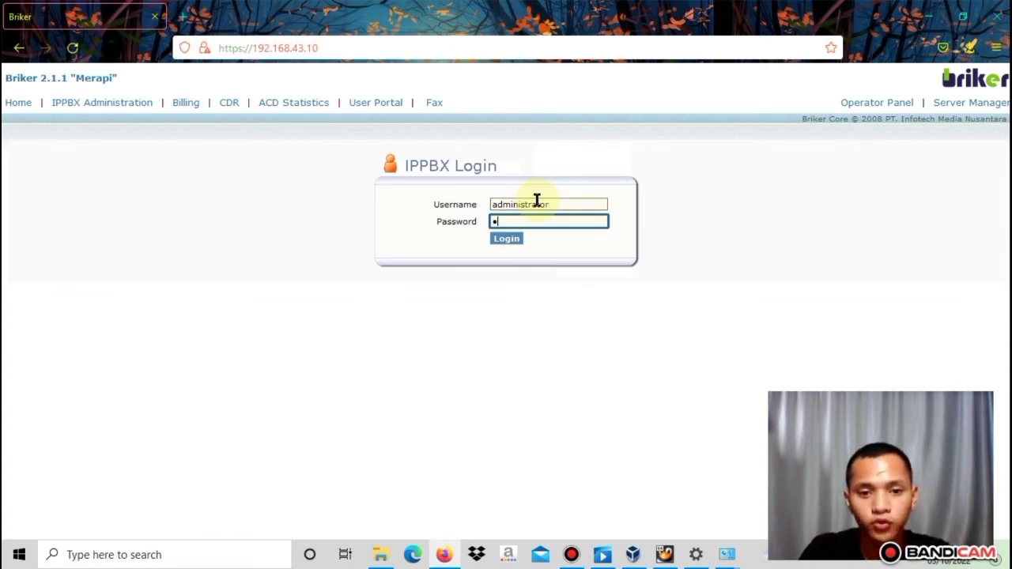
pyautogui.write('123456')
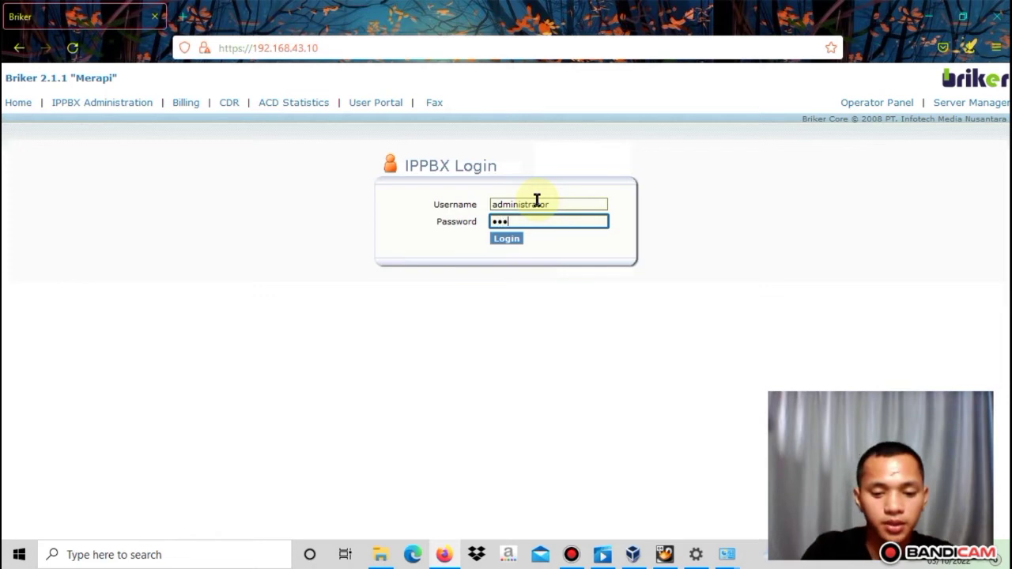
pyautogui.press('Return')
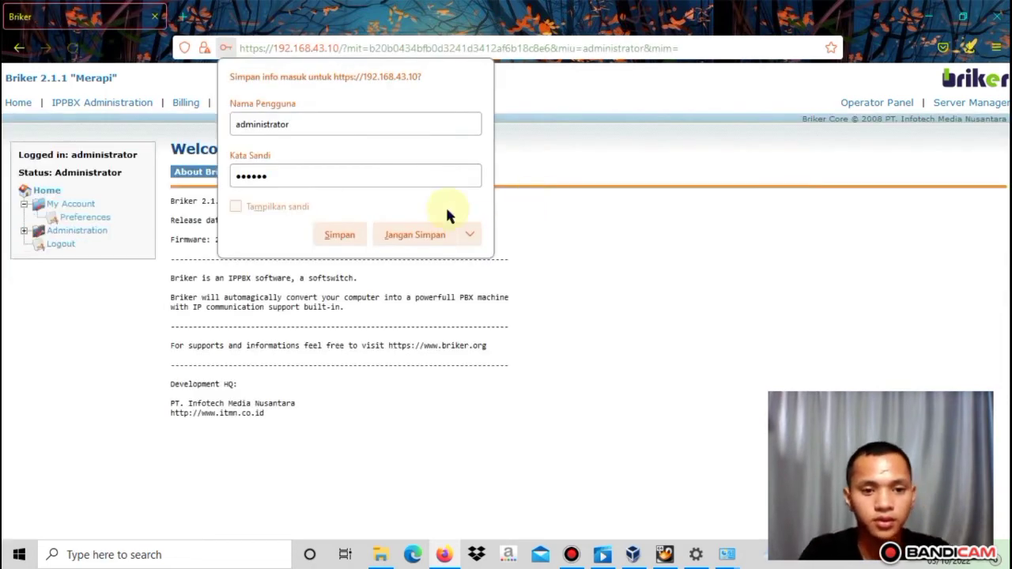
pyautogui.click(573, 254)
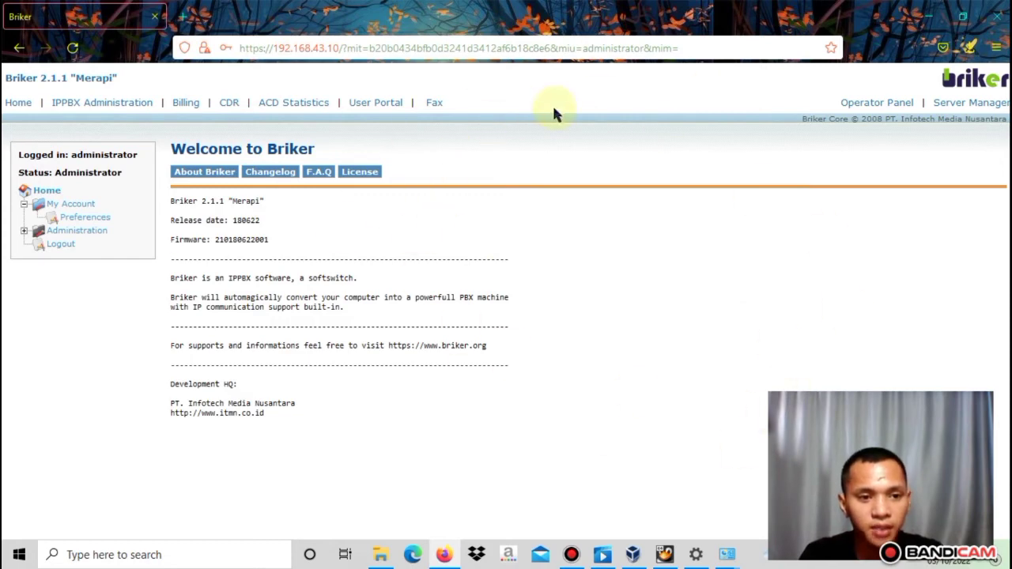
# Go to IPPBX Administration > Extensions and add a Generic SIP Device
pyautogui.click(91, 110)
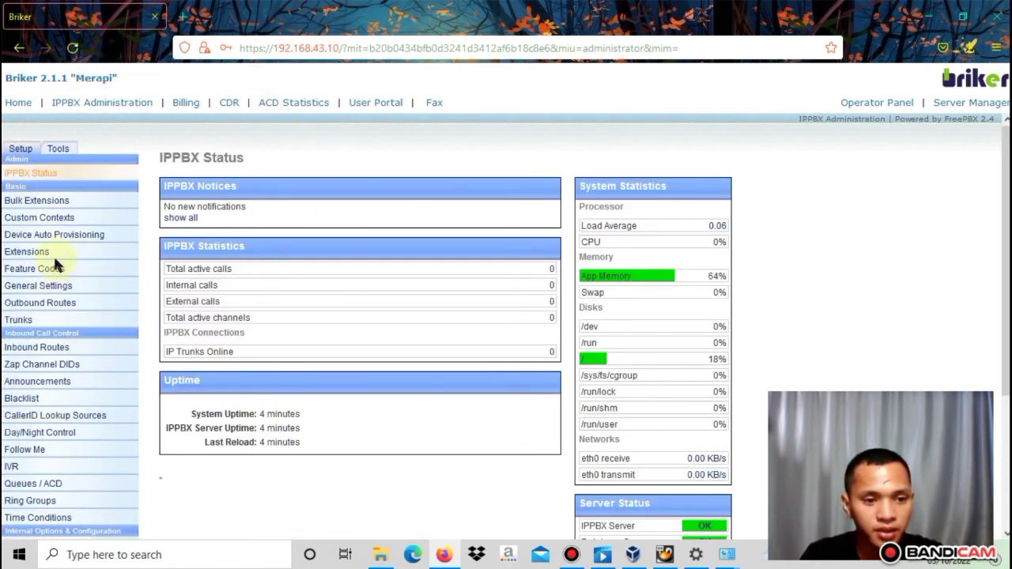
pyautogui.click(31, 252)
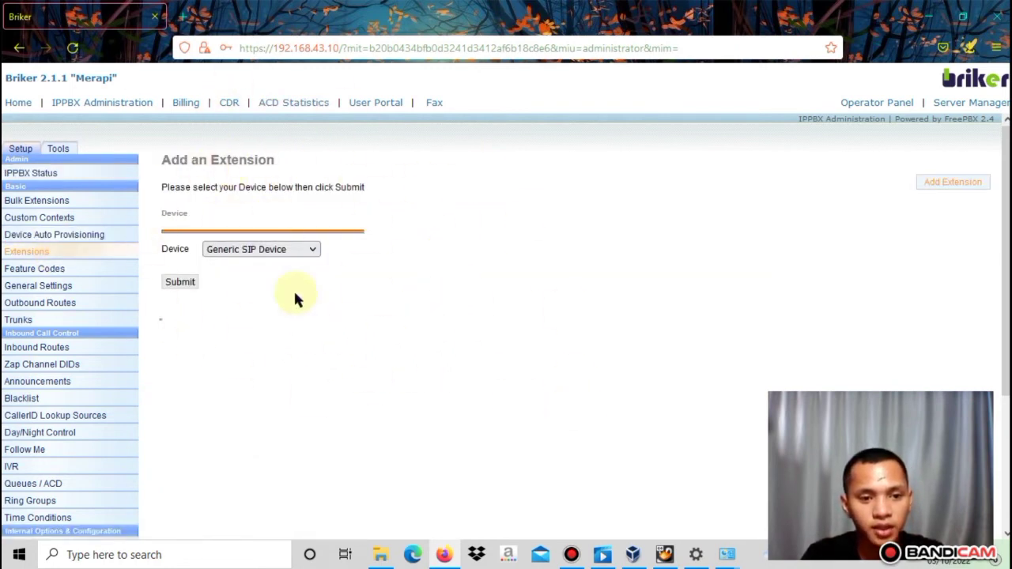
pyautogui.click(185, 283)
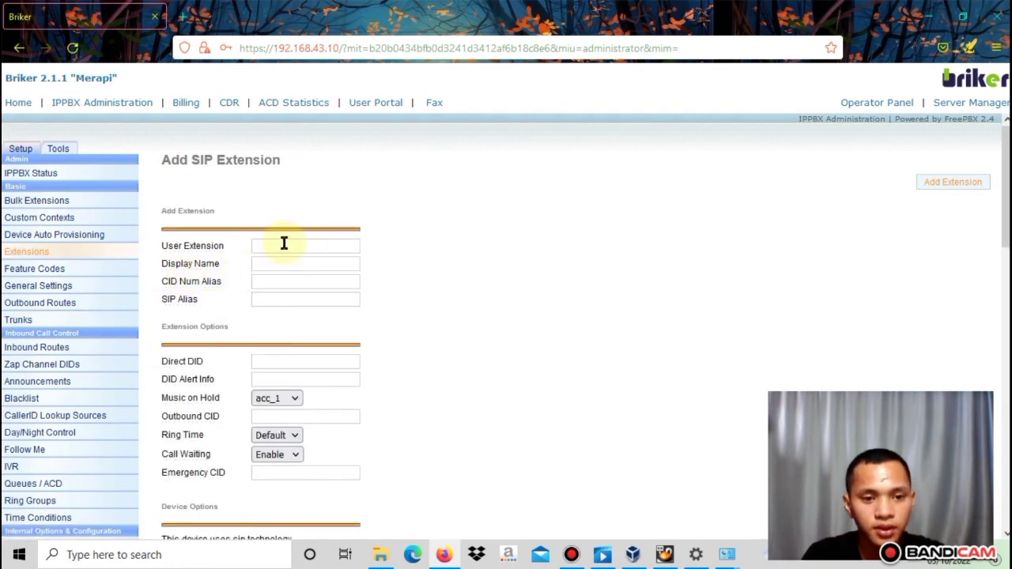
# Enter user extension 112233, the user's display name, and SIP alias 112233
pyautogui.click(284, 244)
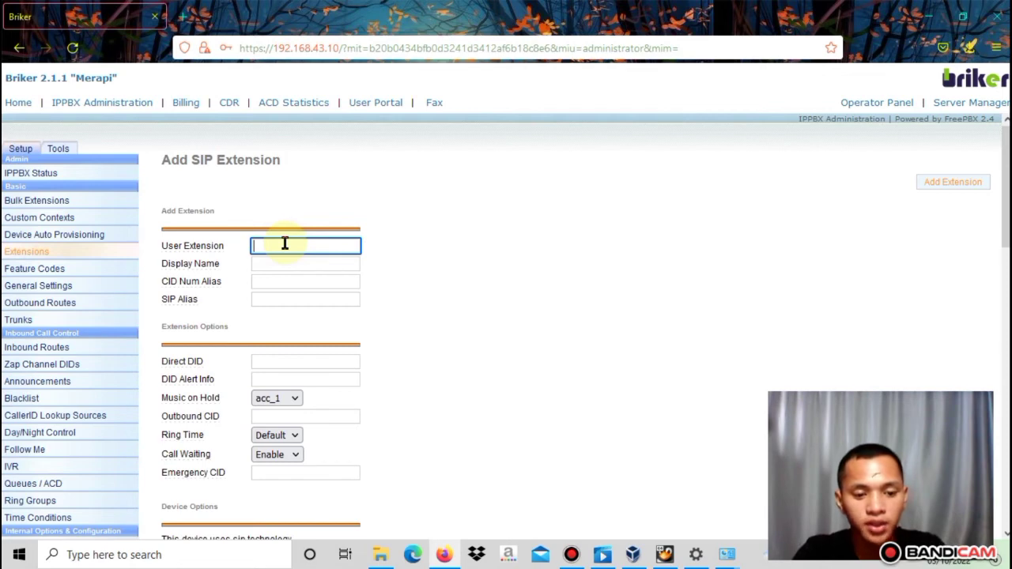
pyautogui.write('1122')
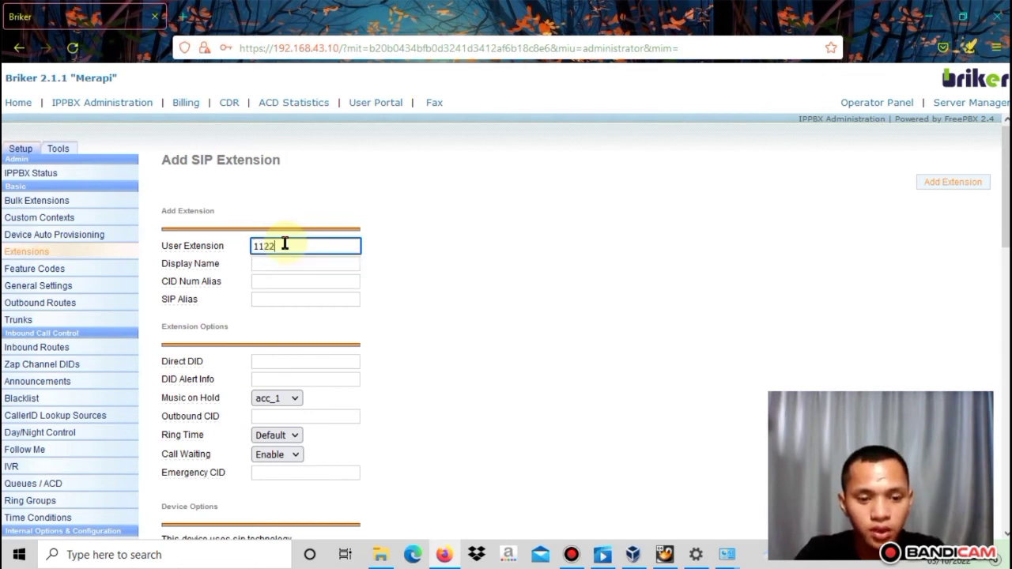
pyautogui.write('33')
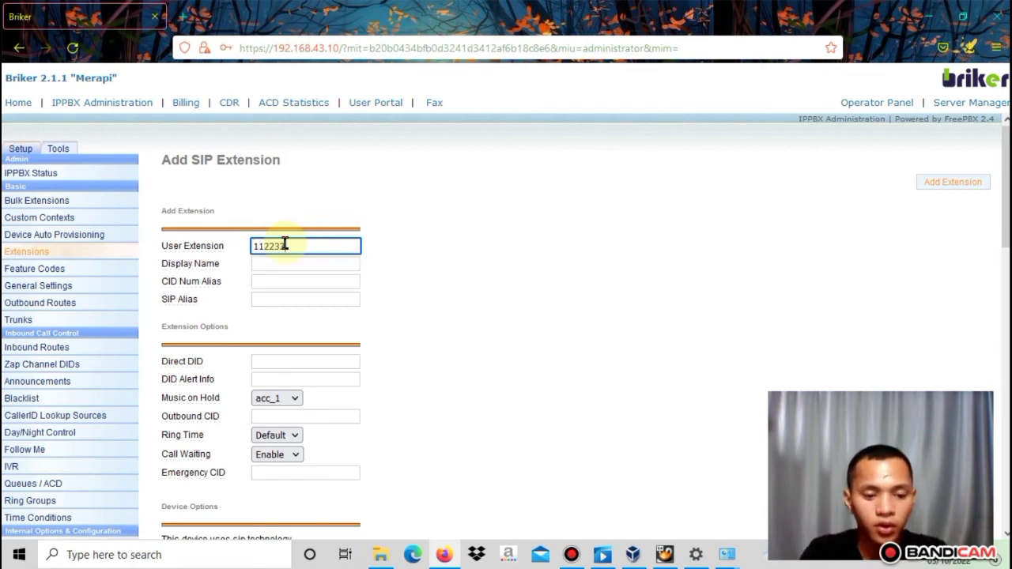
pyautogui.press('Tab')
pyautogui.press('Tab')
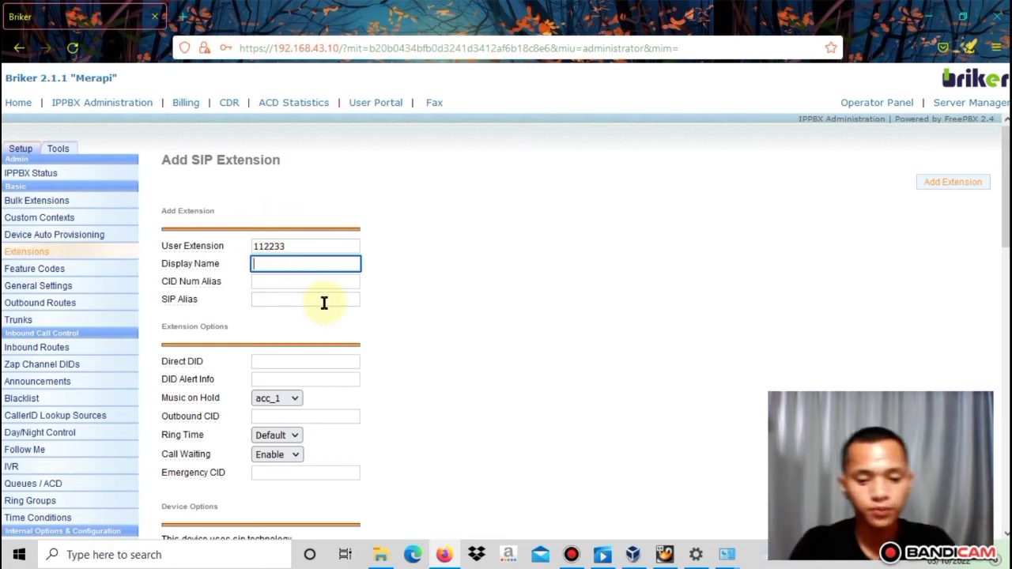
pyautogui.write('Joe')
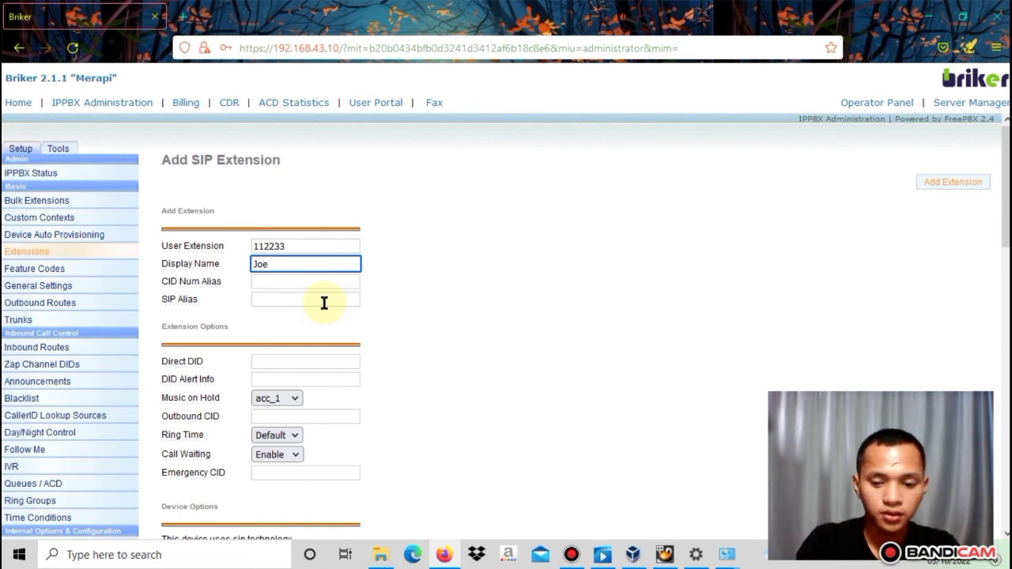
pyautogui.write('l')
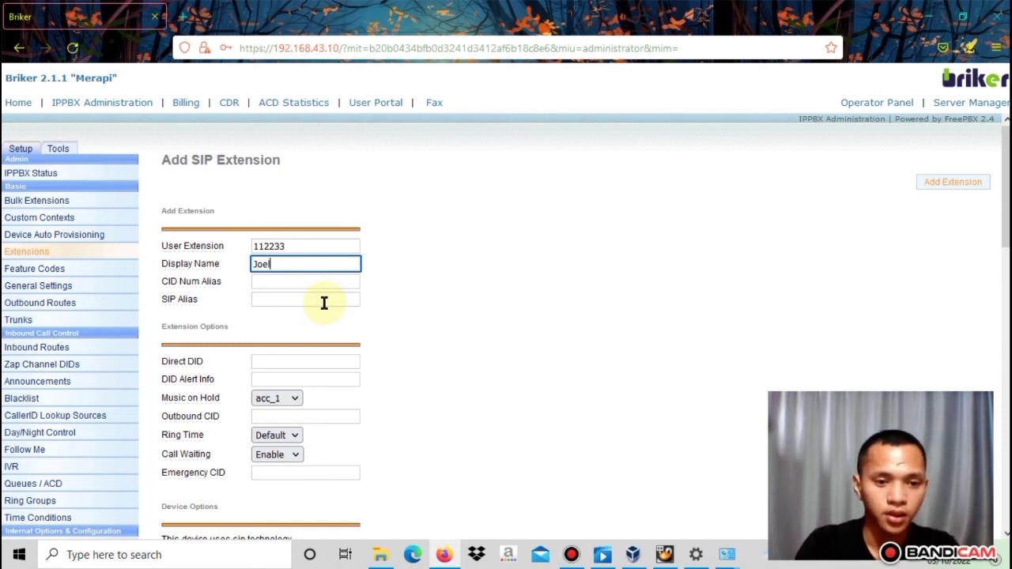
pyautogui.click(295, 298)
pyautogui.moveTo(190, 305)
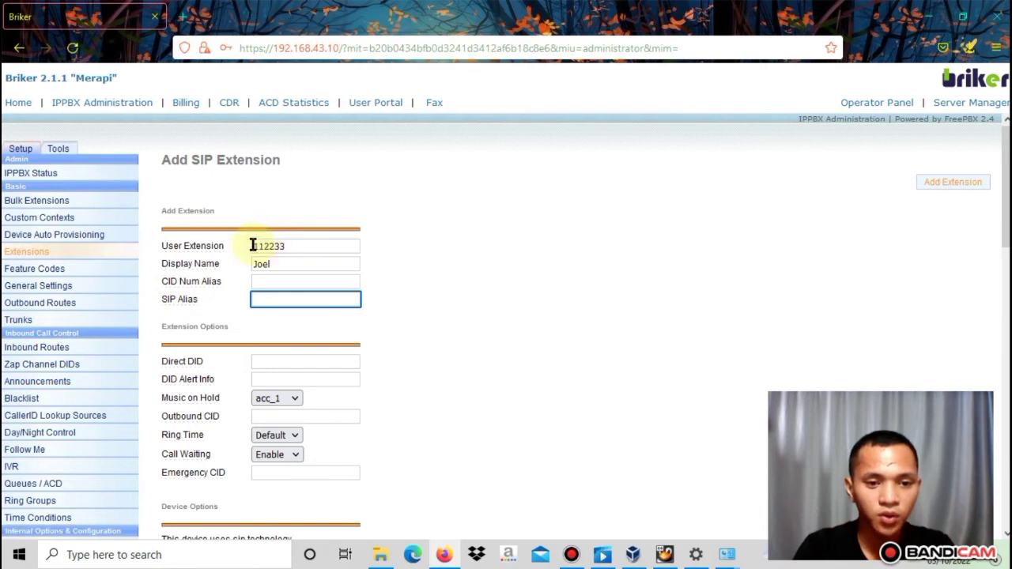
pyautogui.write('1')
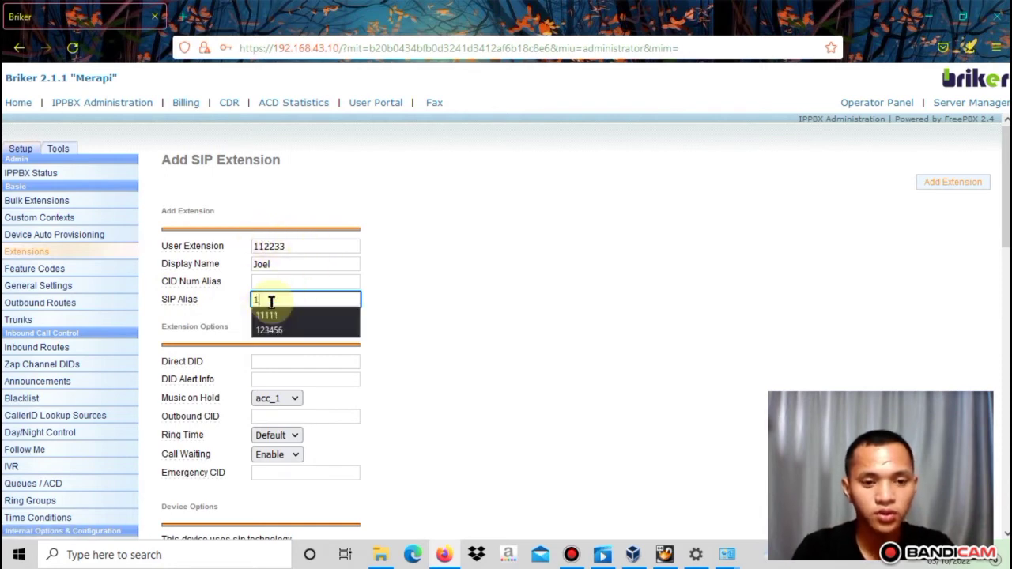
pyautogui.write('12233')
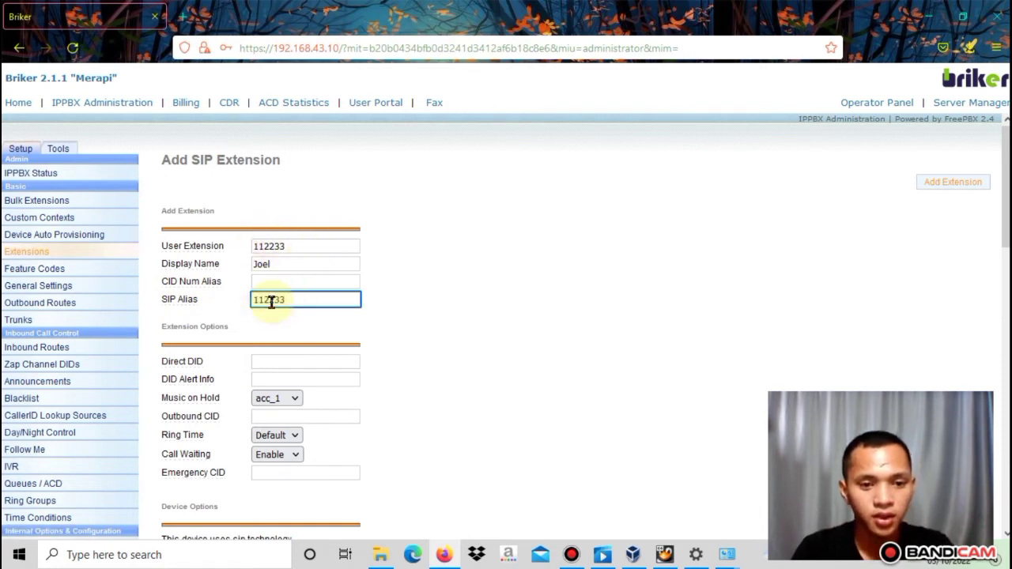
pyautogui.scroll(-4, 328, 324)
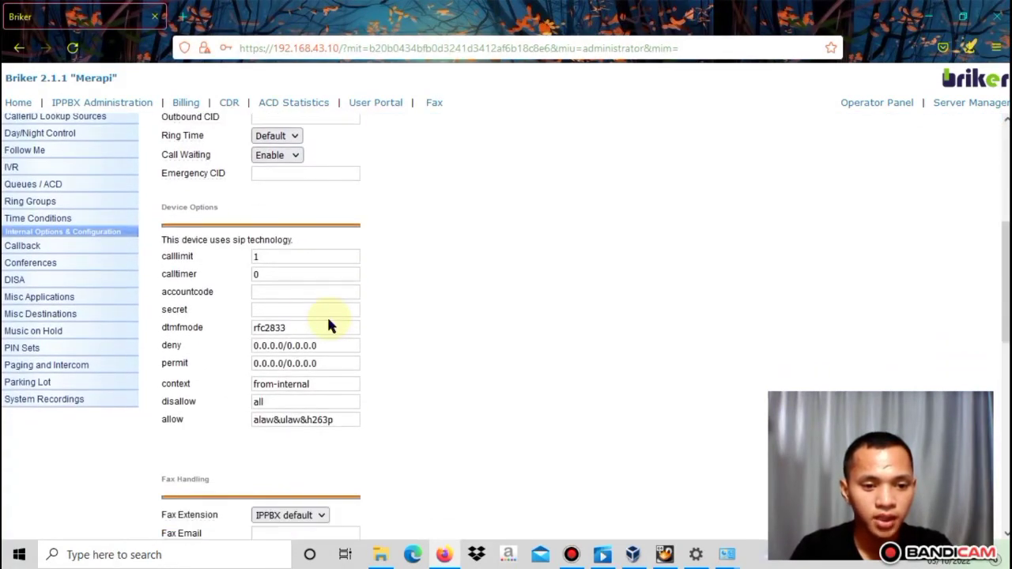
# Fill in the account code and secret, save extension 112233, and start another Generic SIP Device
pyautogui.click(285, 291)
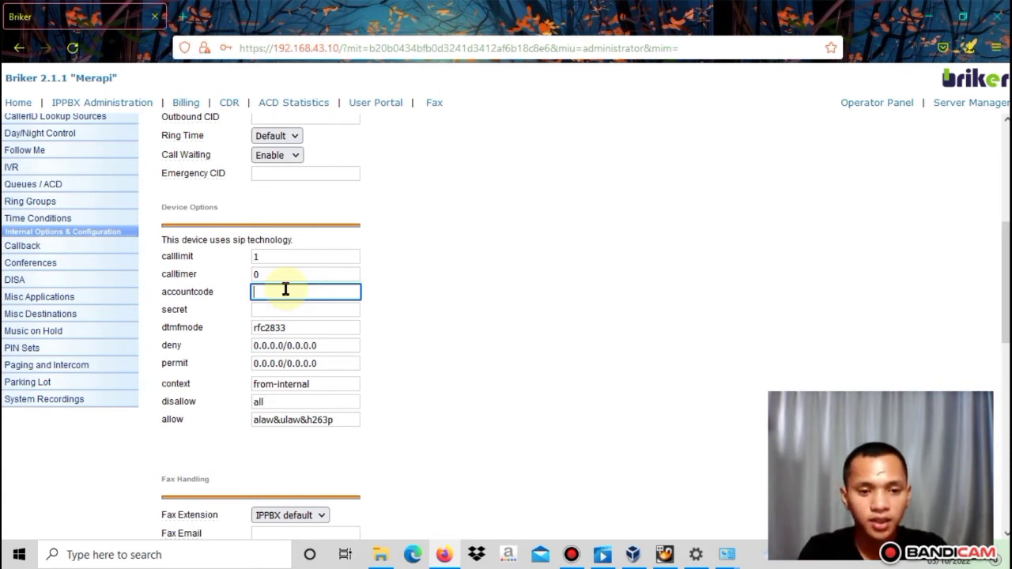
pyautogui.write('1')
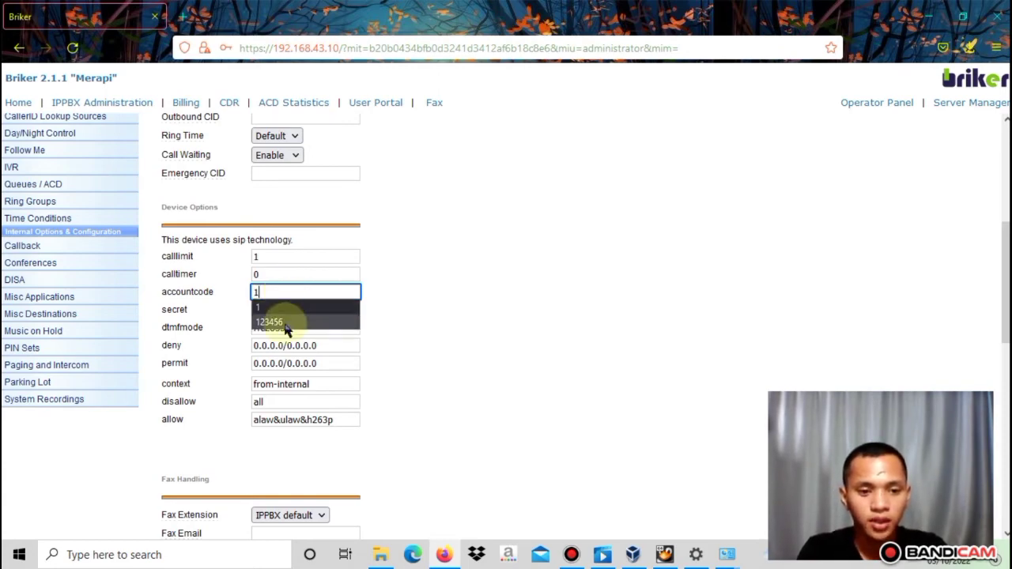
pyautogui.click(277, 309)
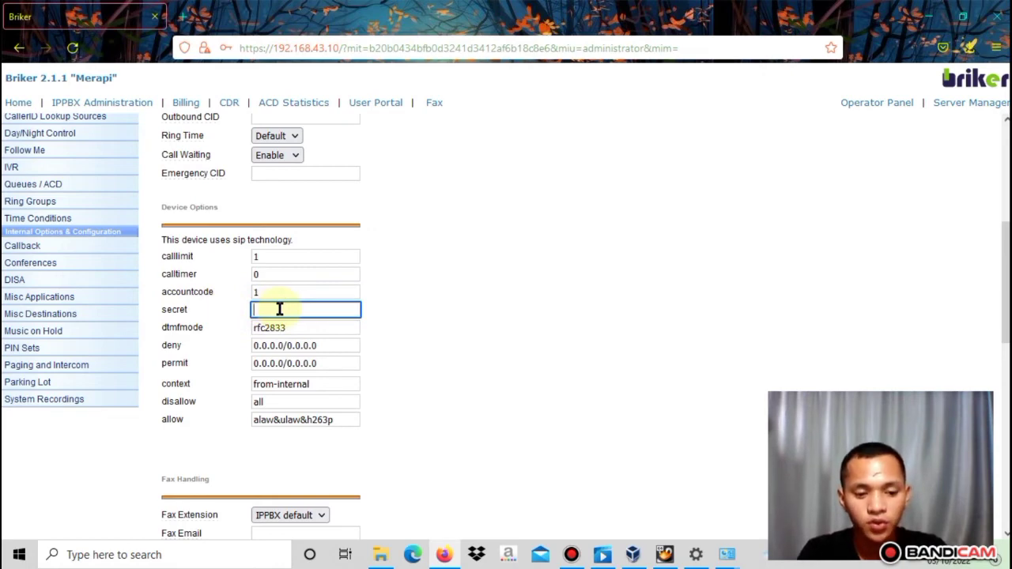
pyautogui.write('123')
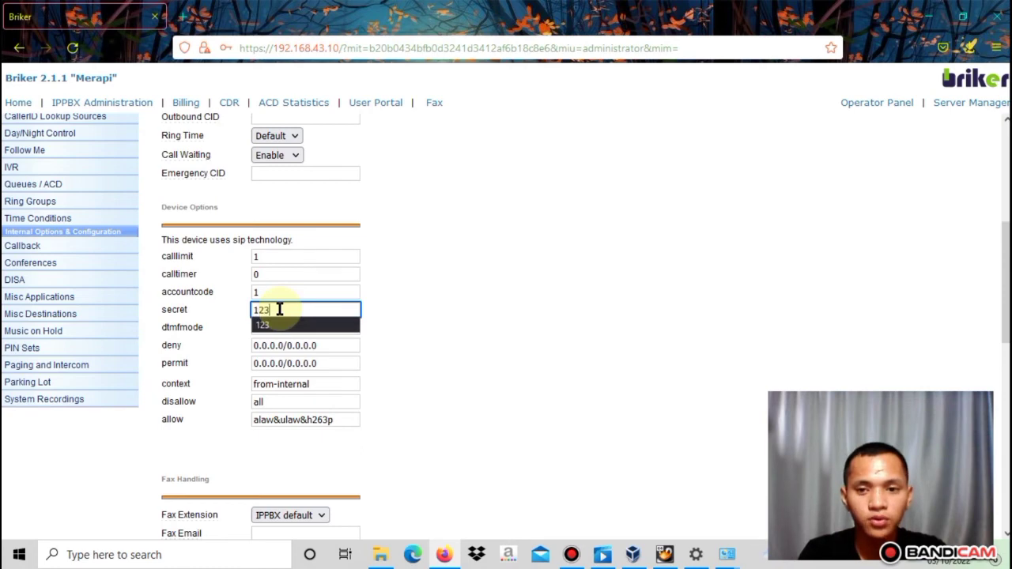
pyautogui.scroll(-8, 279, 310)
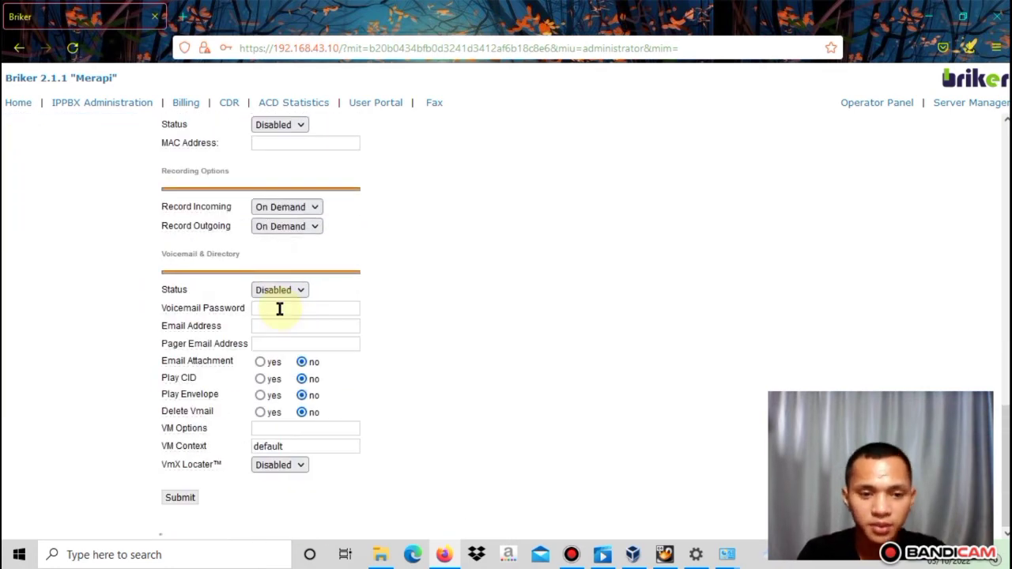
pyautogui.scroll(5, 279, 309)
pyautogui.scroll(-5, 279, 309)
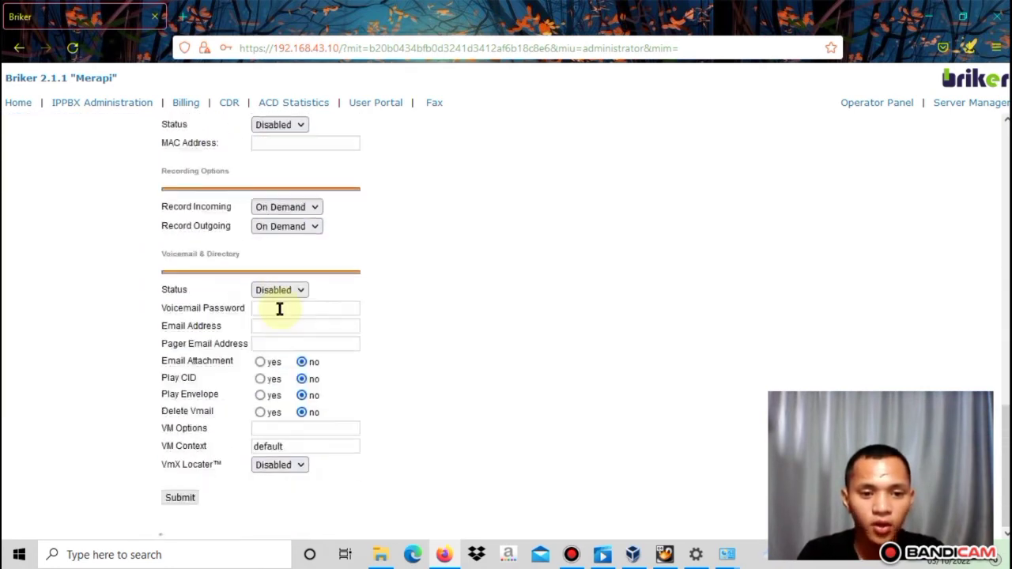
pyautogui.click(181, 498)
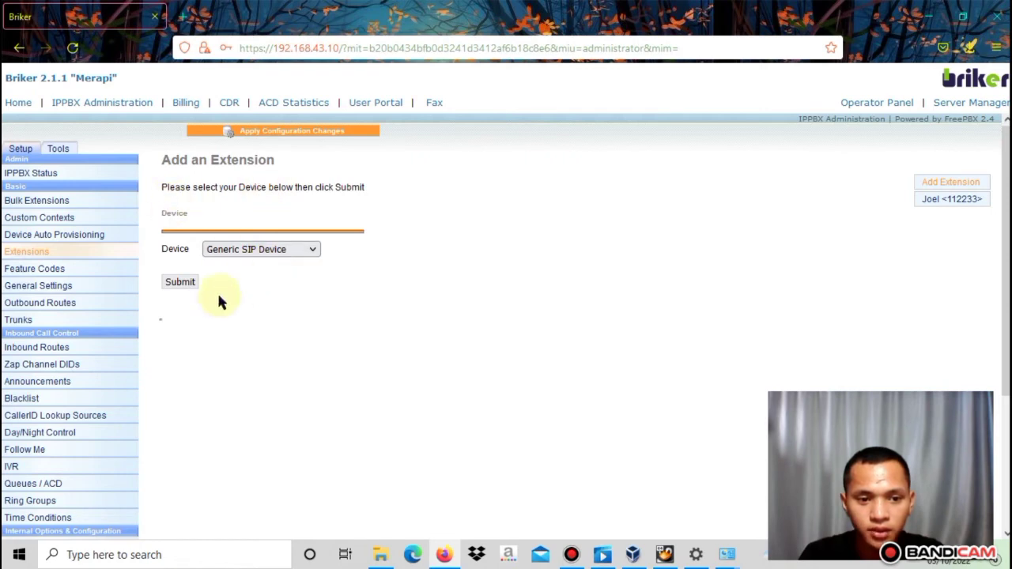
pyautogui.click(188, 286)
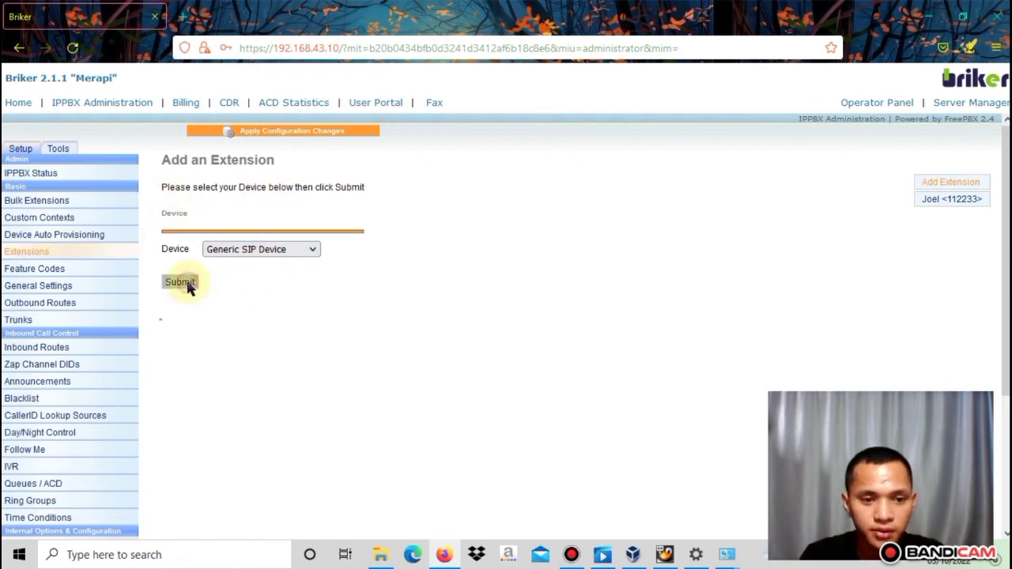
# Enter user extension 554433, the user's display name, and SIP alias 554433
pyautogui.click(287, 246)
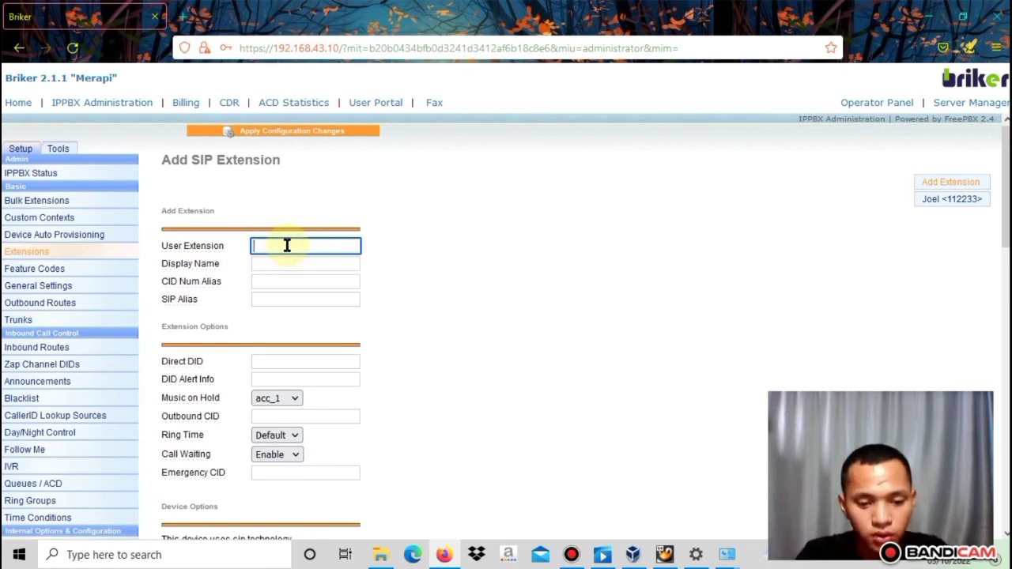
pyautogui.write('5544')
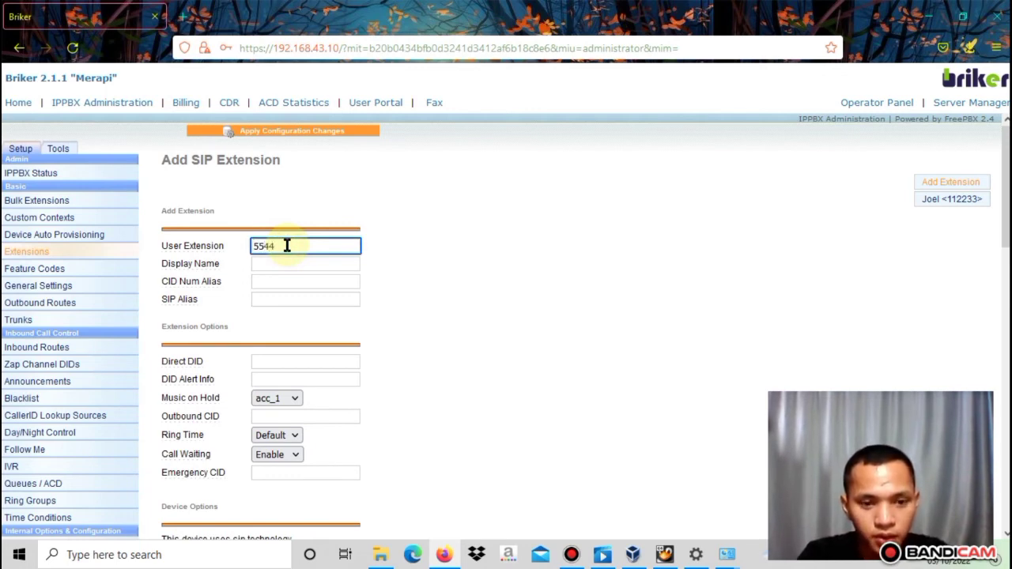
pyautogui.write('33')
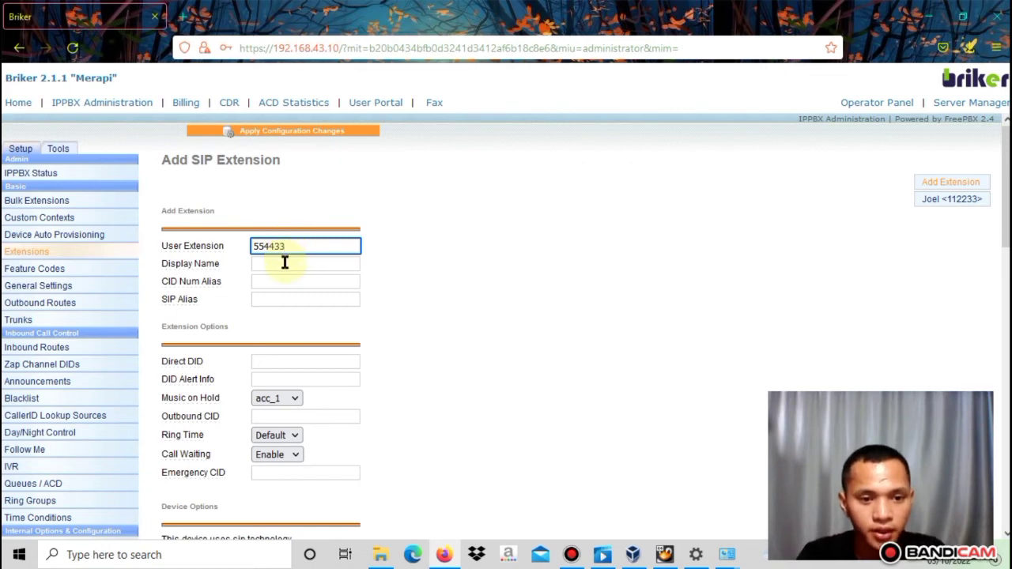
pyautogui.click(286, 264)
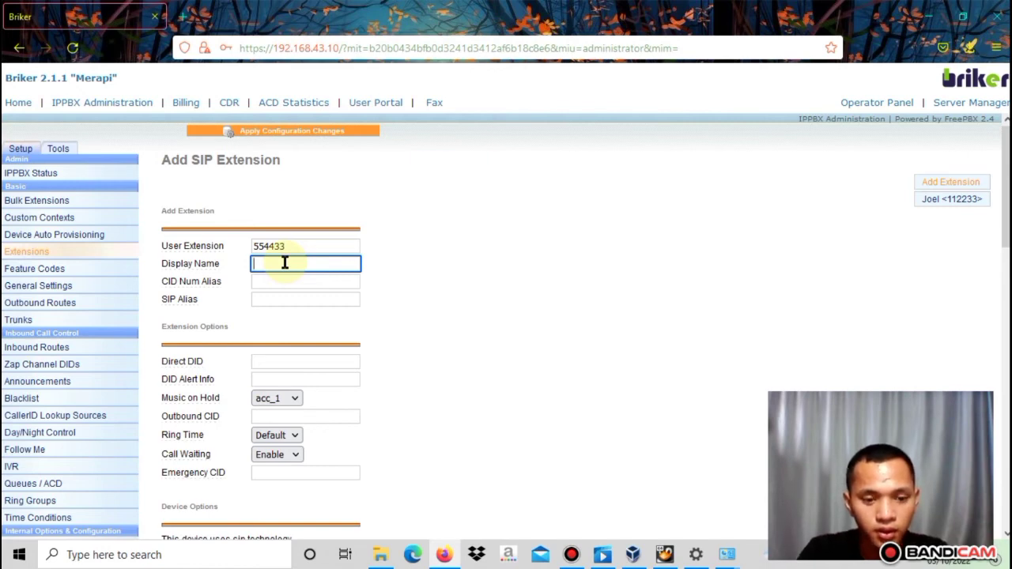
pyautogui.write('Adrianus')
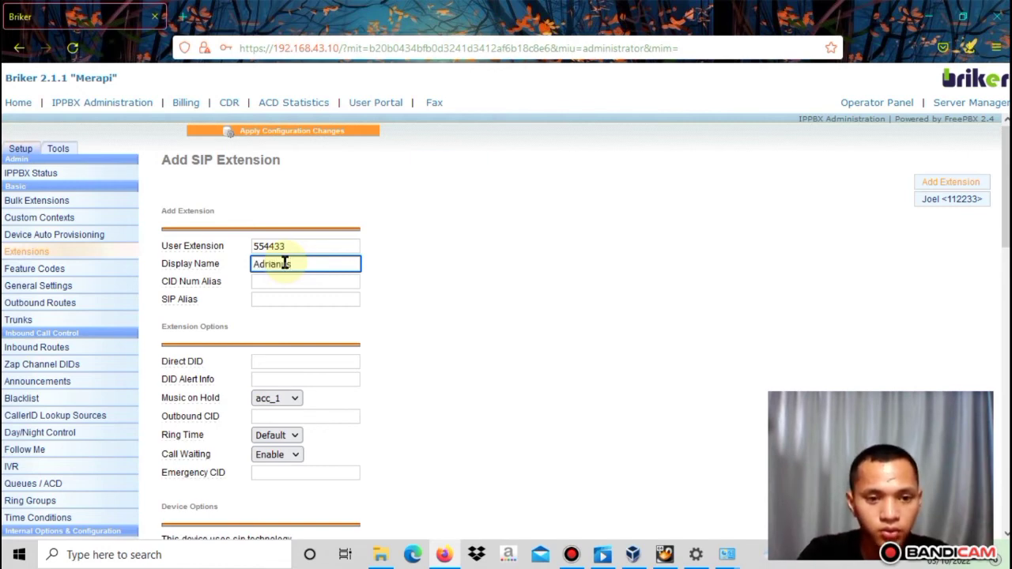
pyautogui.press('Tab')
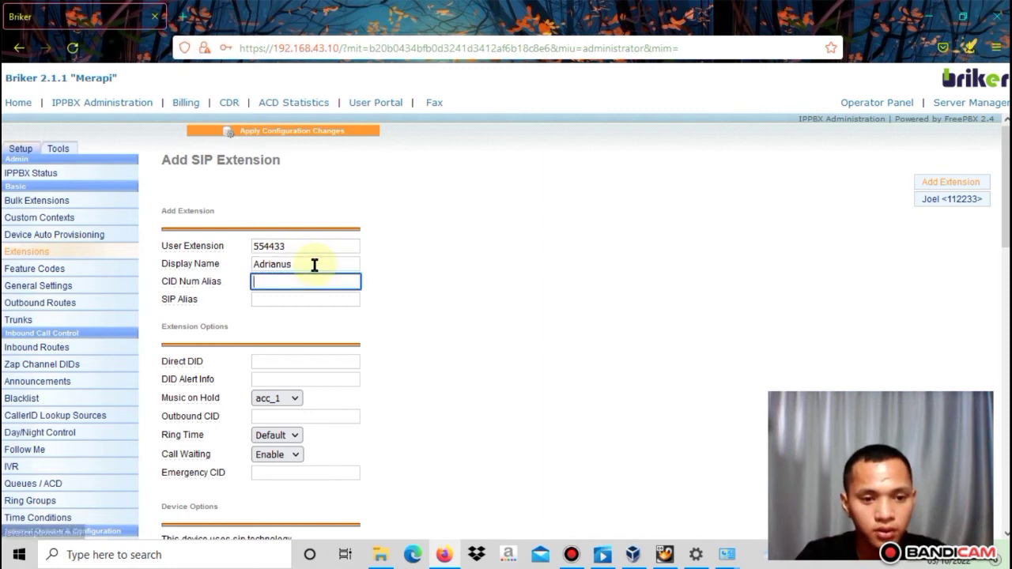
pyautogui.press('Tab')
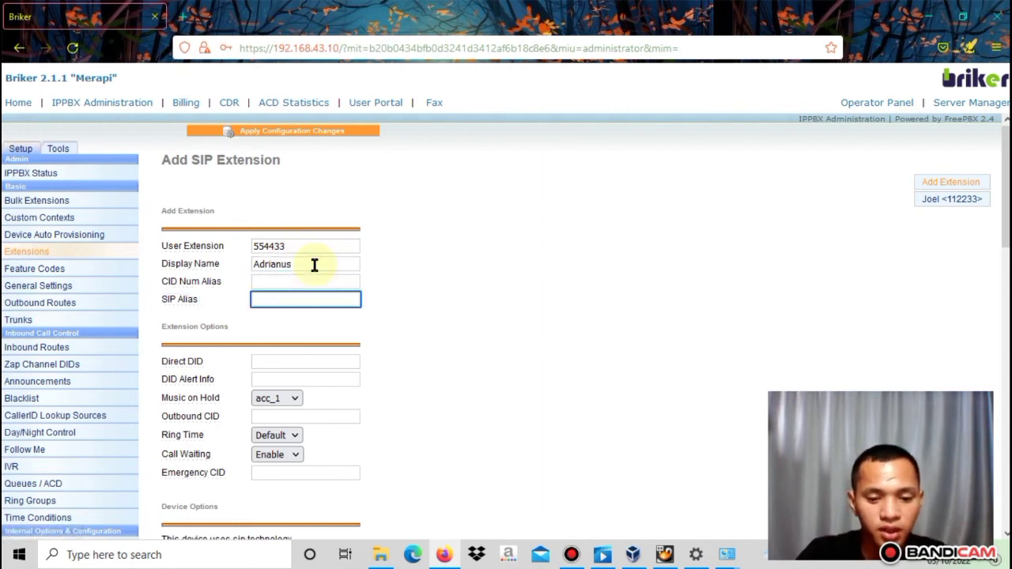
pyautogui.write('554433')
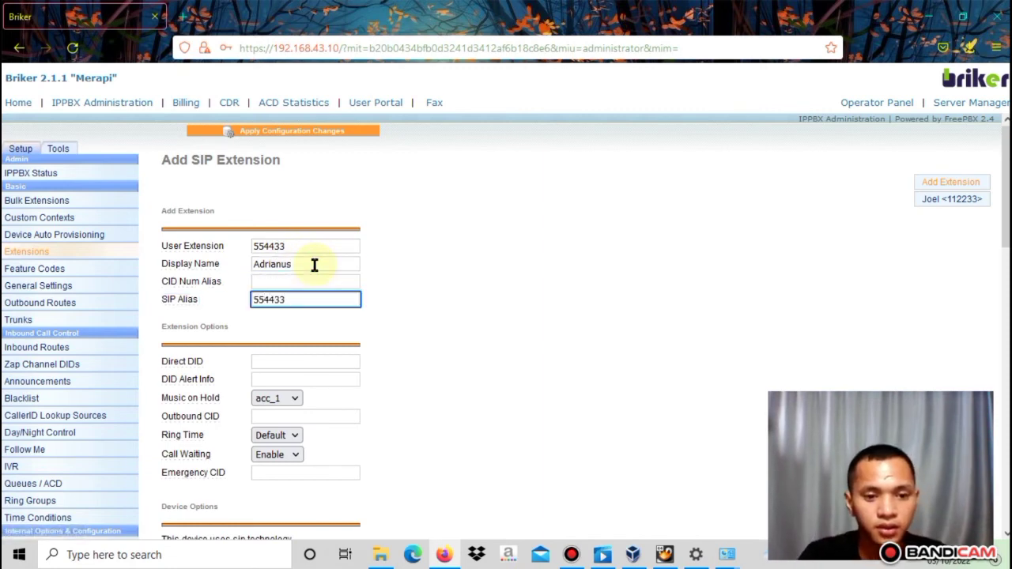
pyautogui.scroll(-2, 314, 265)
pyautogui.scroll(-2, 314, 265)
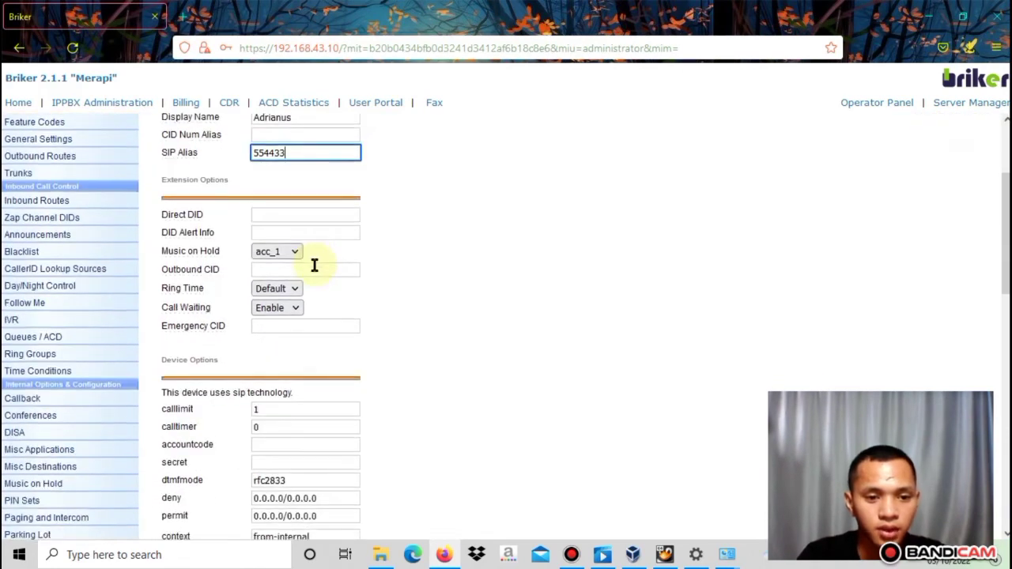
pyautogui.scroll(-3, 314, 265)
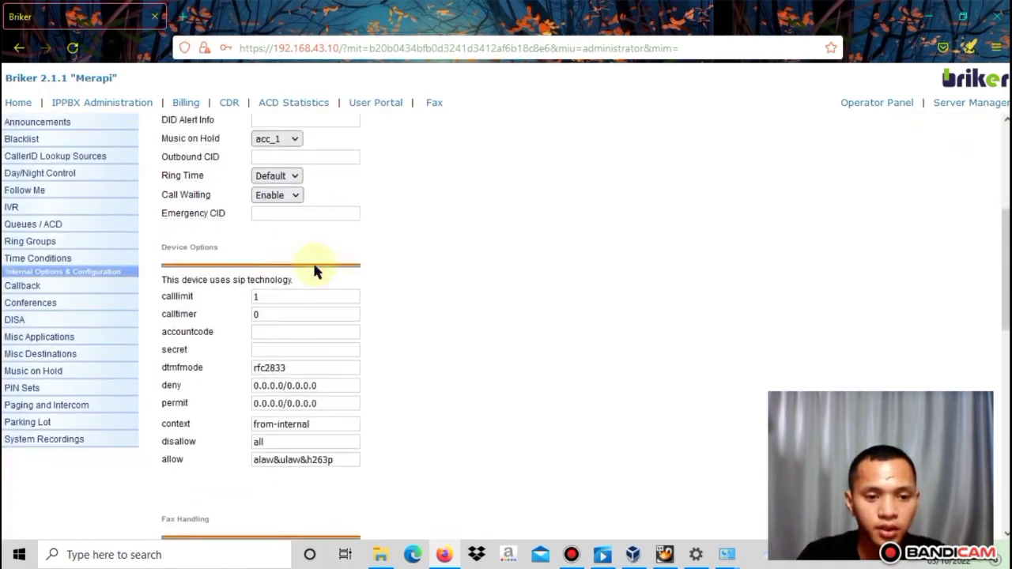
# Fill in the account code and secret, then submit extension 554433
pyautogui.click(280, 330)
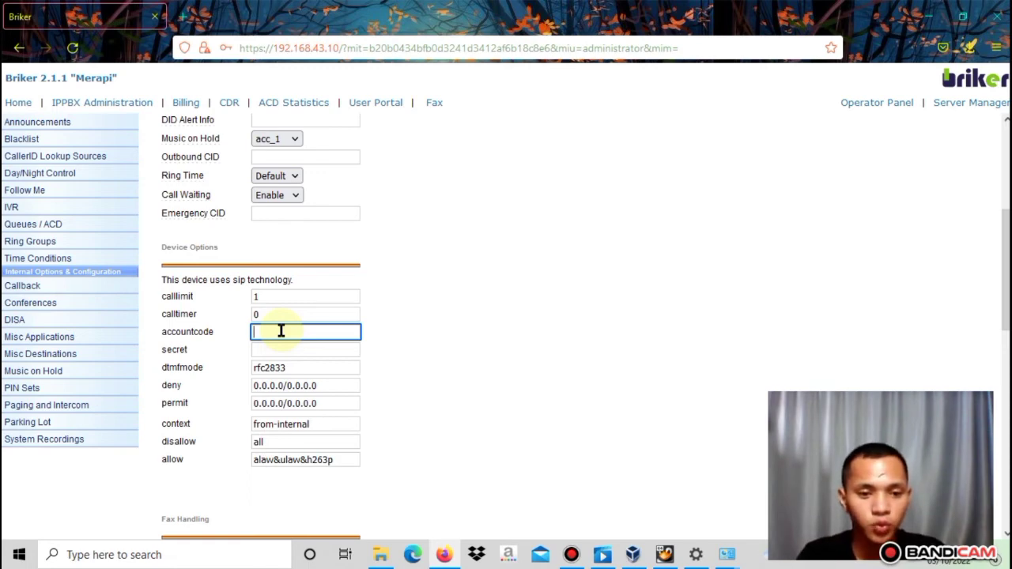
pyautogui.write('2')
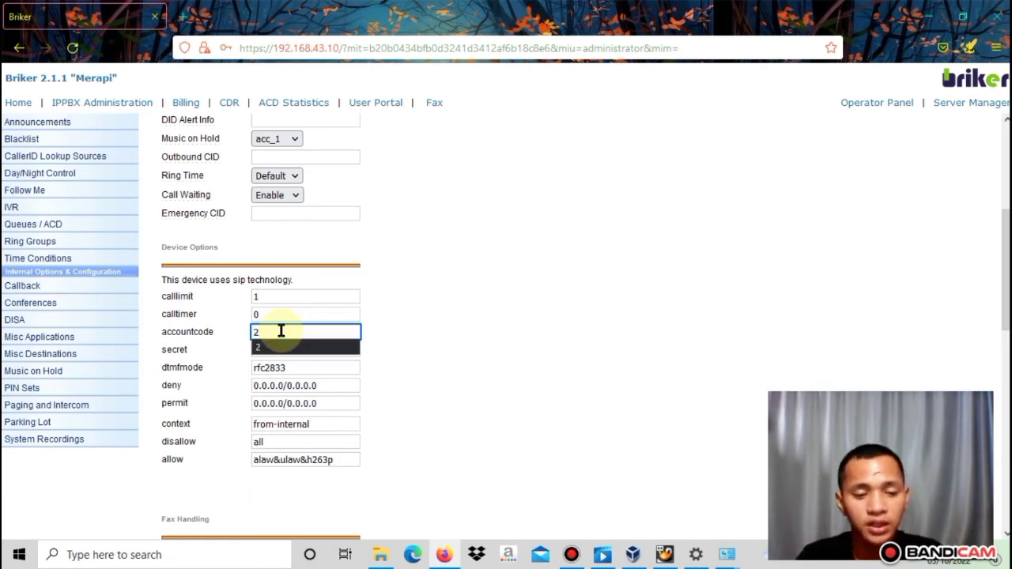
pyautogui.press('Tab')
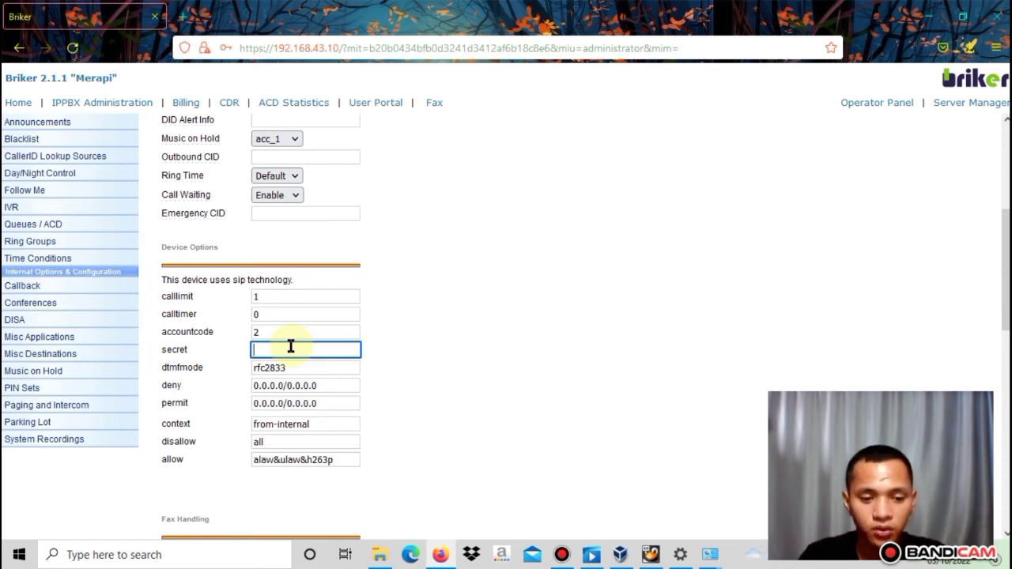
pyautogui.write('123')
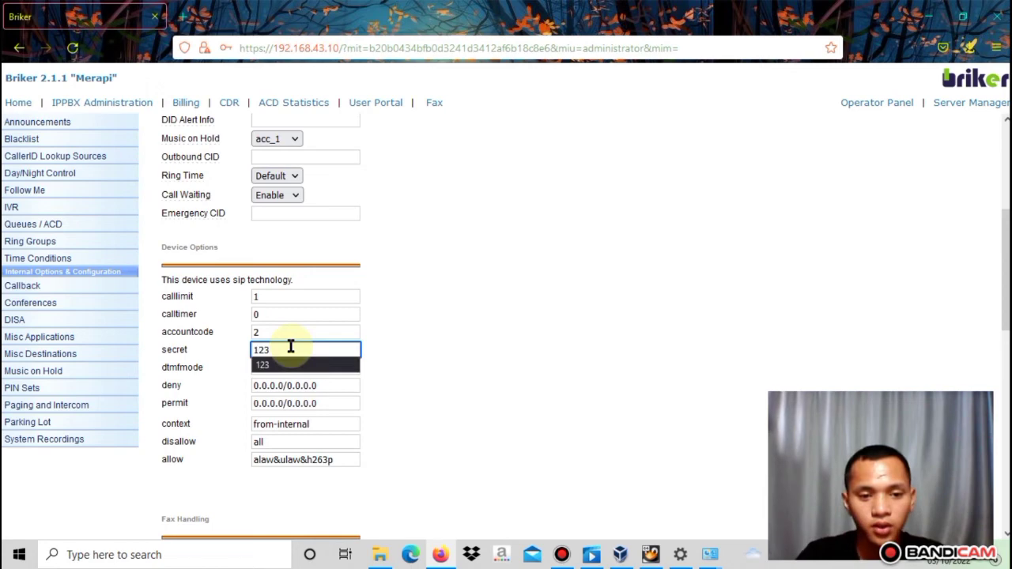
pyautogui.scroll(-4, 290, 348)
pyautogui.moveTo(290, 347); pyautogui.dragTo(332, 190)
pyautogui.click(326, 335)
pyautogui.scroll(-4, 327, 335)
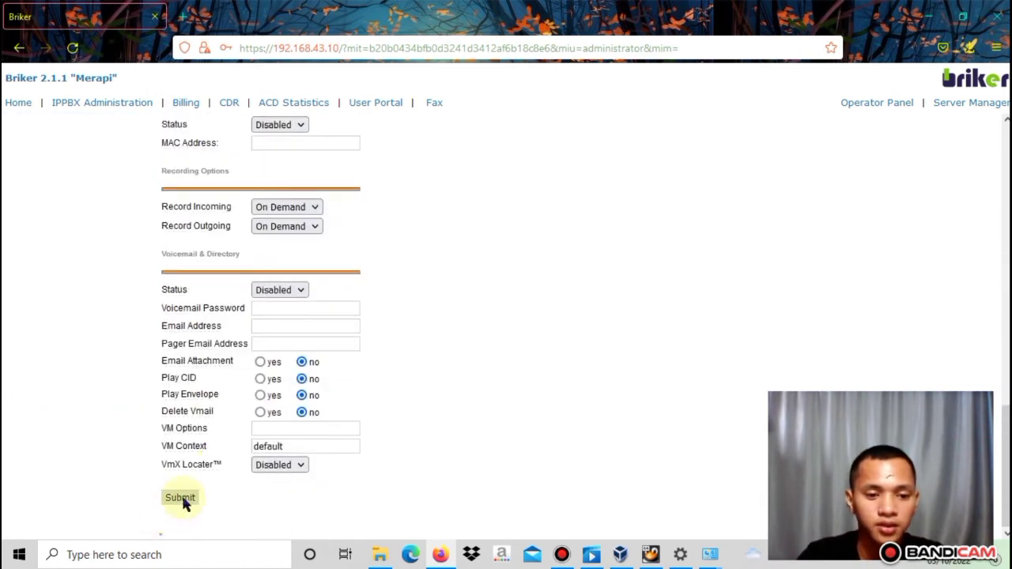
pyautogui.click(182, 498)
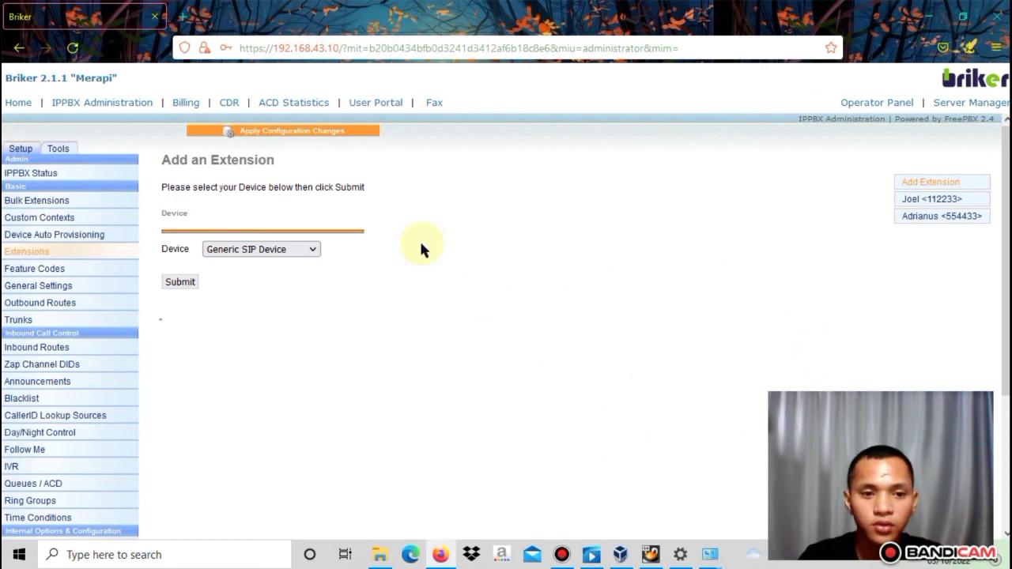
# Apply the pending configuration changes and continue with the PBX reload
pyautogui.click(315, 133)
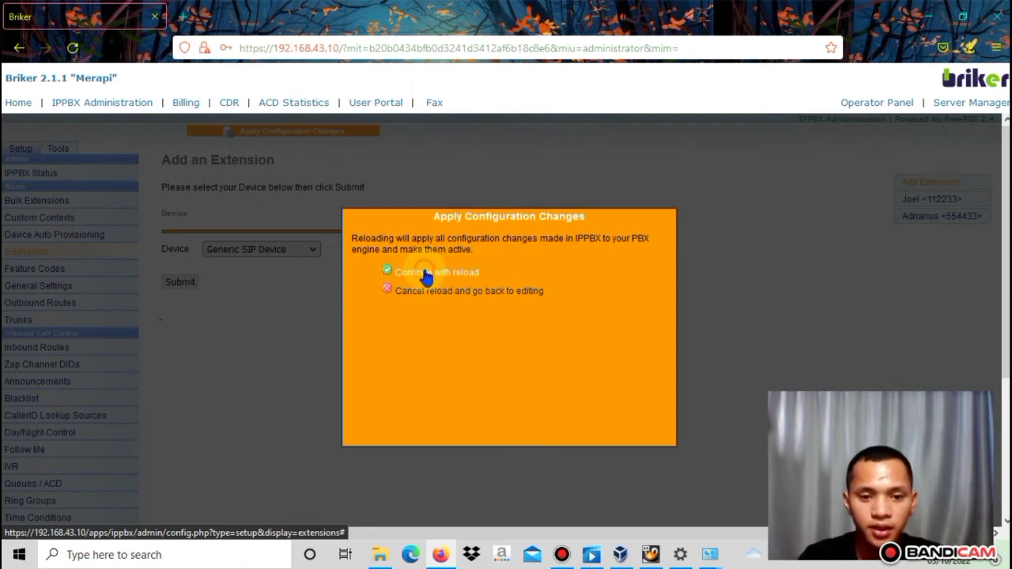
pyautogui.click(426, 273)
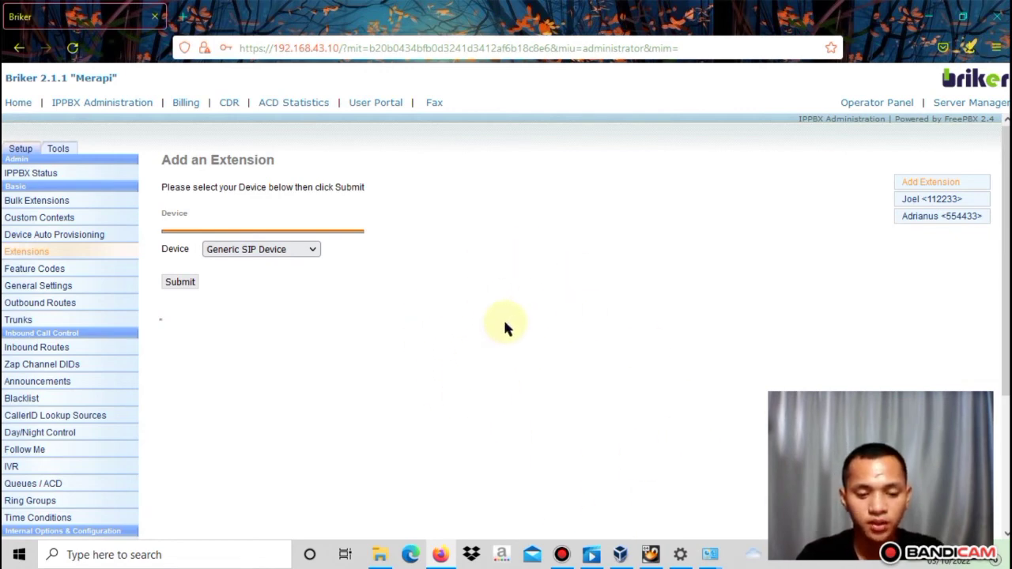
# Find and launch Zoiper5 from the Windows search
pyautogui.press('super')
pyautogui.write('zoi')
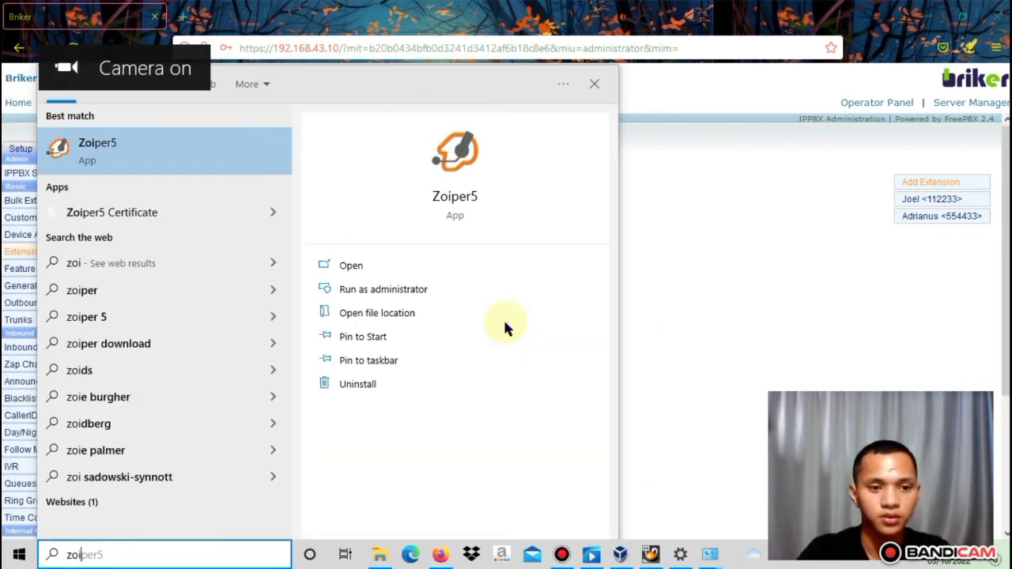
pyautogui.press('Return')
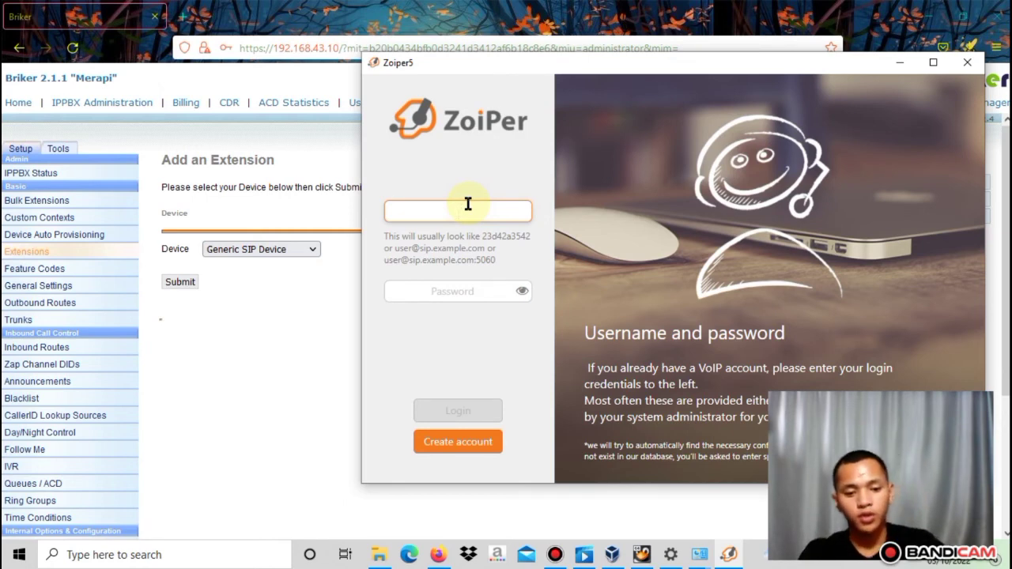
# Log in to Zoiper5 with username 112233 and the extension's password
pyautogui.write('112233')
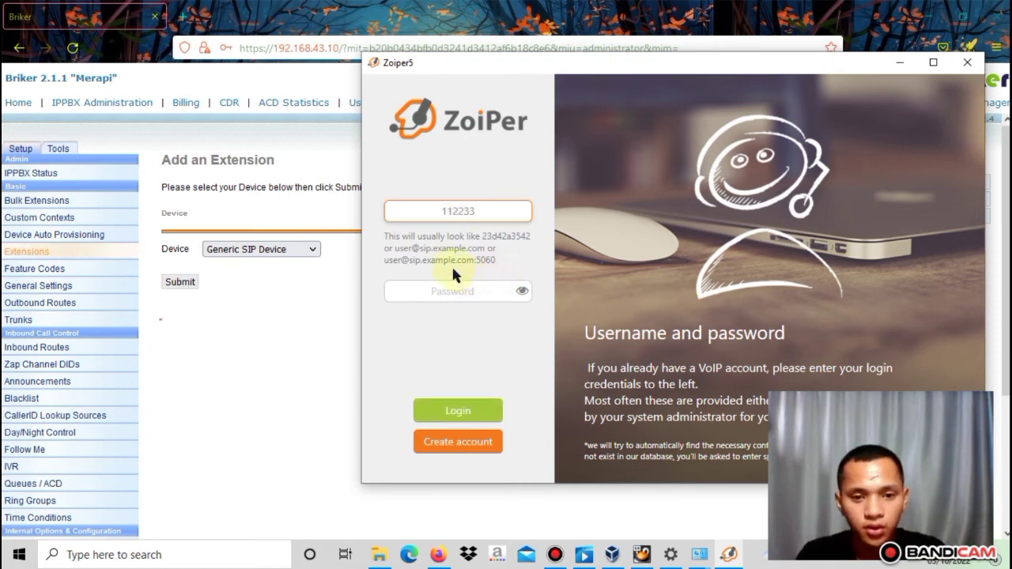
pyautogui.click(459, 292)
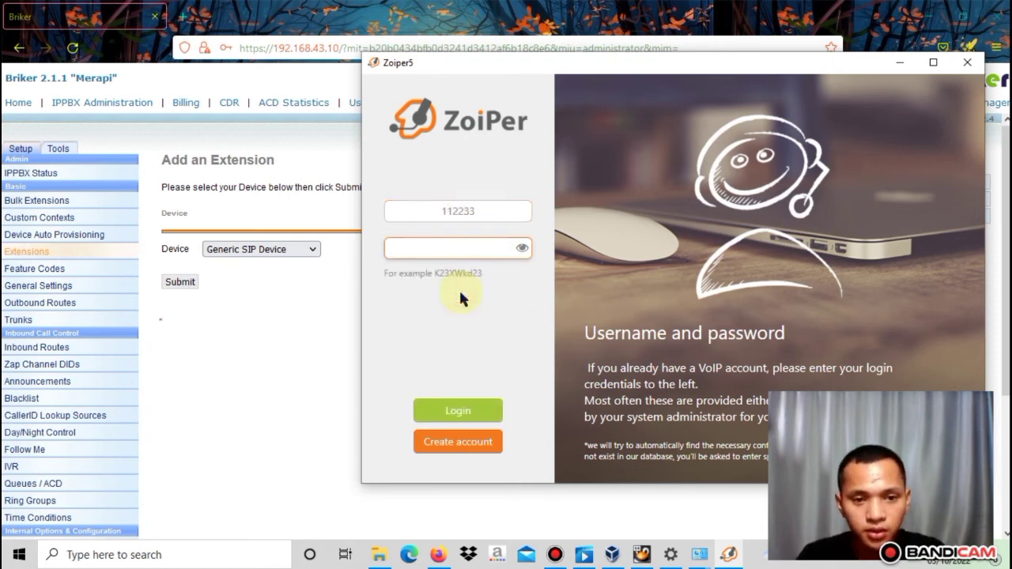
pyautogui.moveTo(753, 63); pyautogui.dragTo(708, 70)
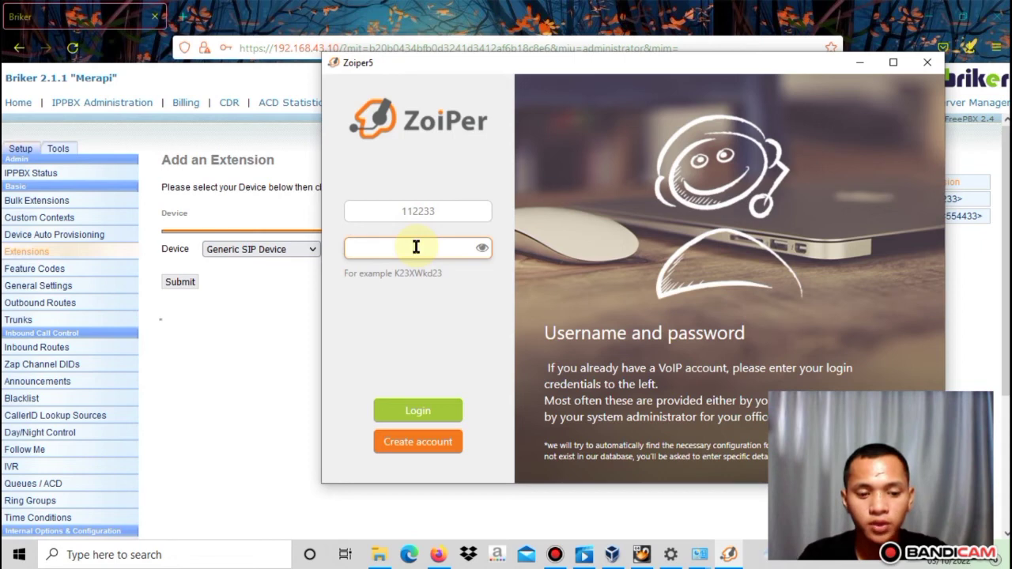
pyautogui.click(424, 402)
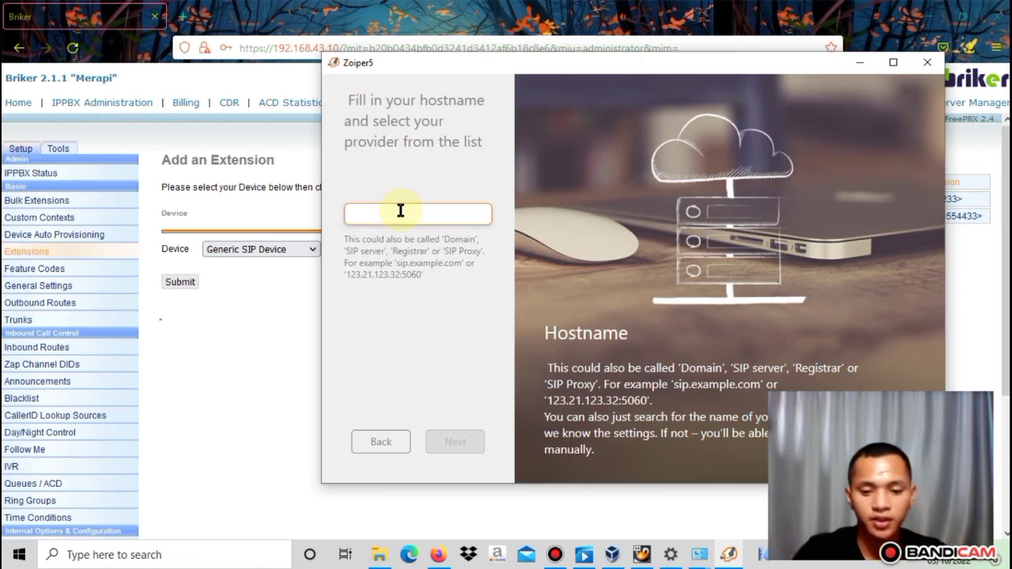
# Set hostname 192.168.43.10, skip proxy settings, accept SIP UDP, and close the Accounts panel
pyautogui.write('192.168.')
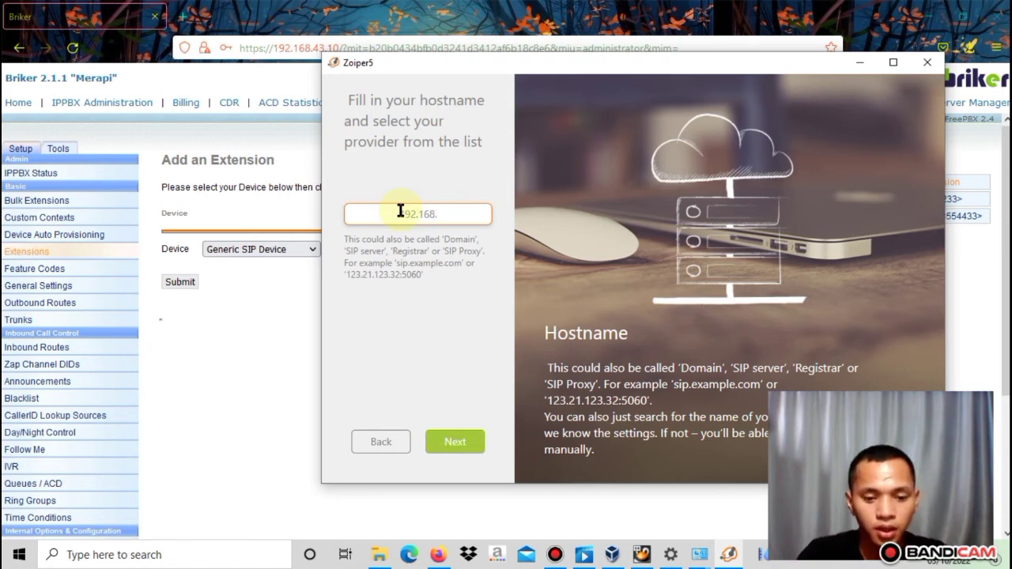
pyautogui.write('43.2')
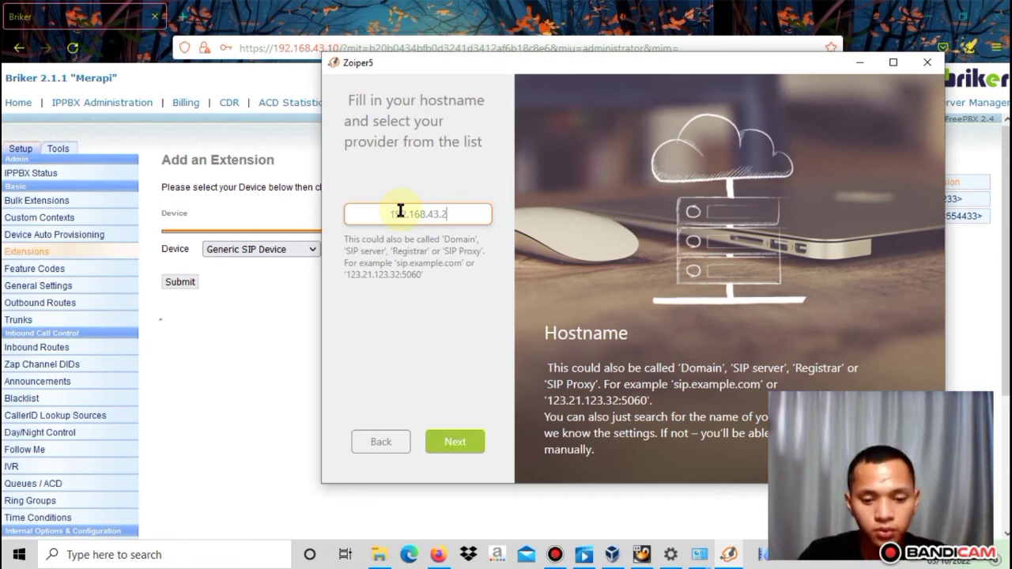
pyautogui.write('0')
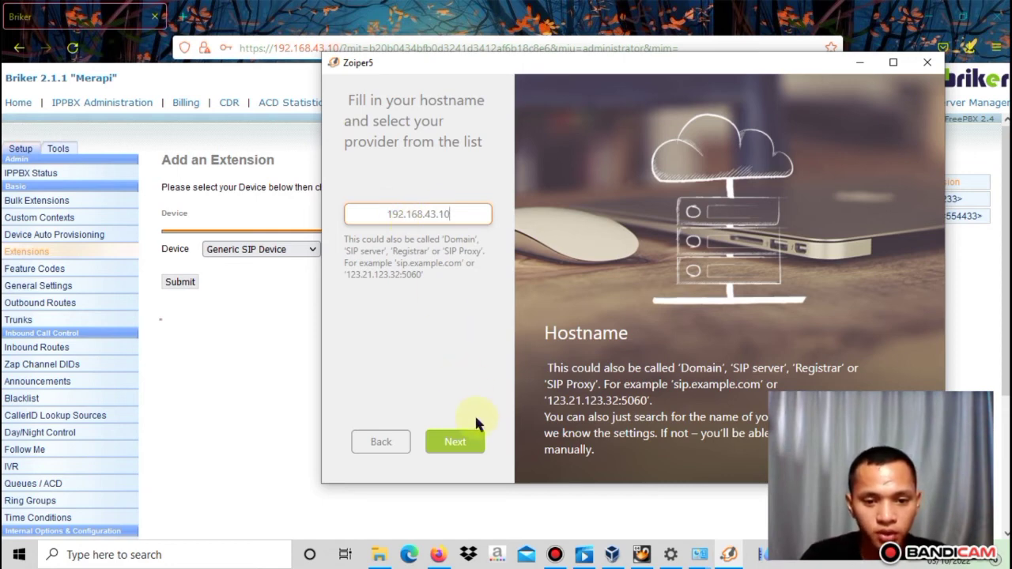
pyautogui.click(457, 445)
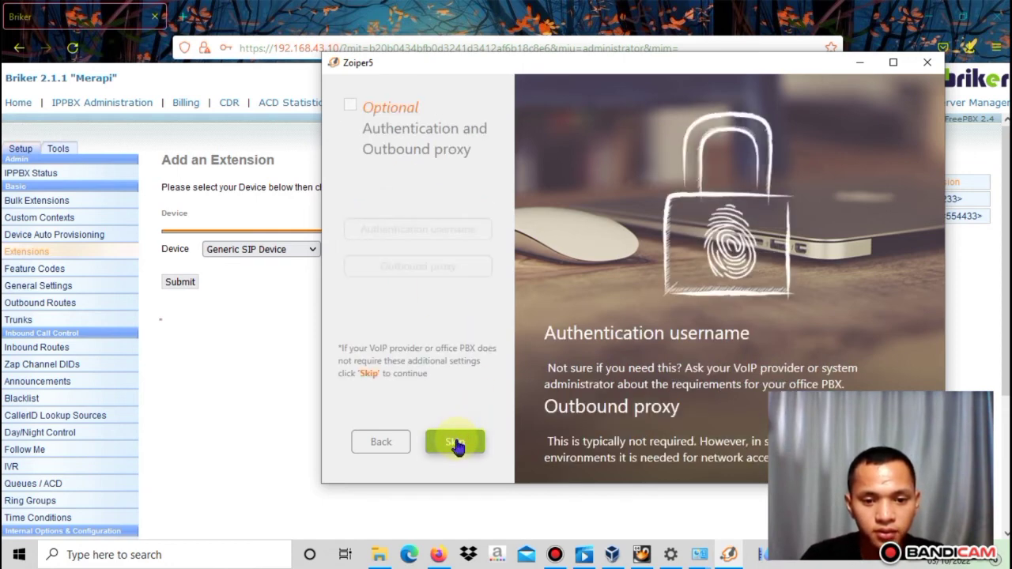
pyautogui.click(457, 444)
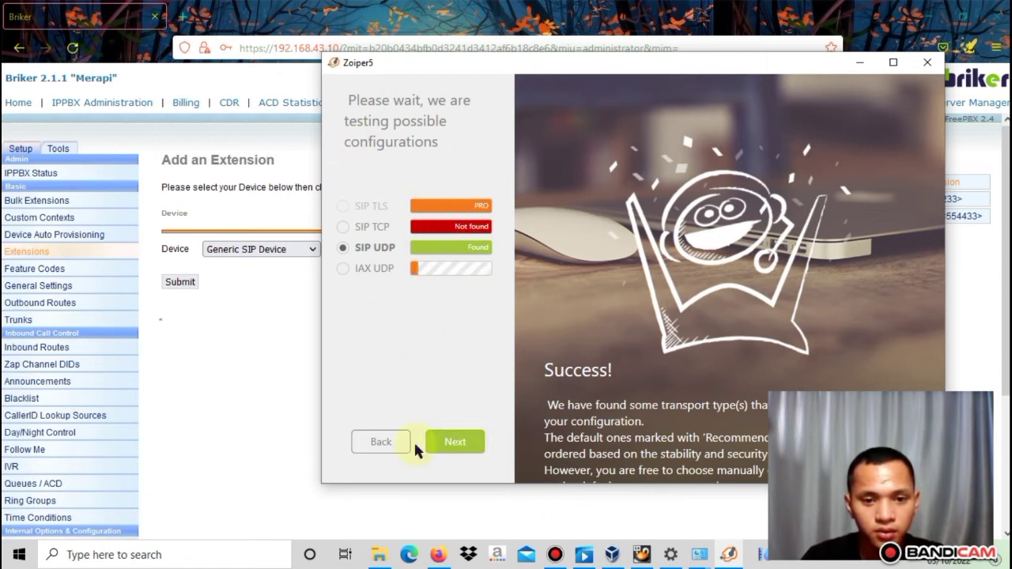
pyautogui.click(456, 446)
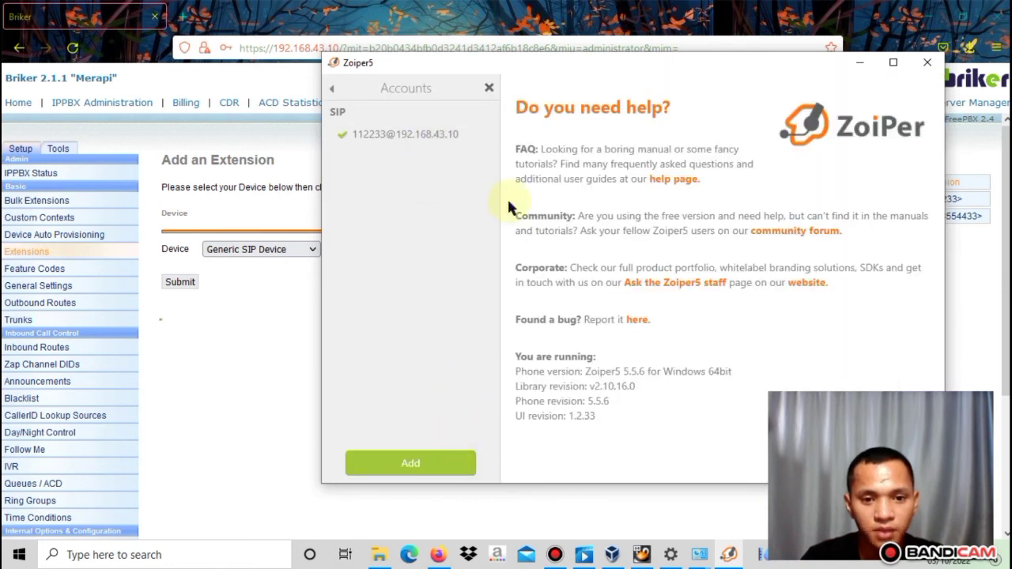
pyautogui.click(489, 88)
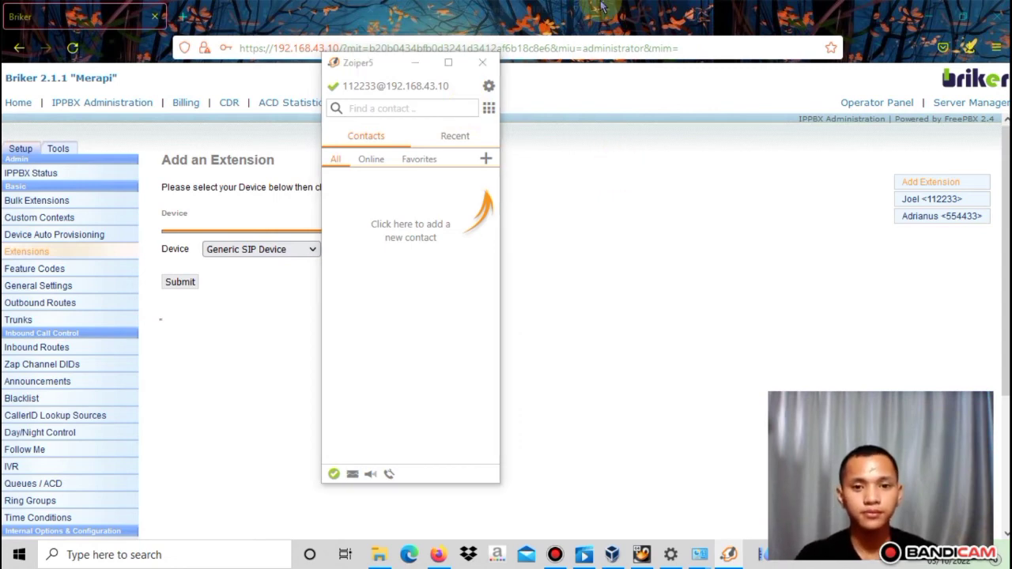
# Switch to the phone mirror to reach MizuDroid's account settings
pyautogui.moveTo(582, 13)
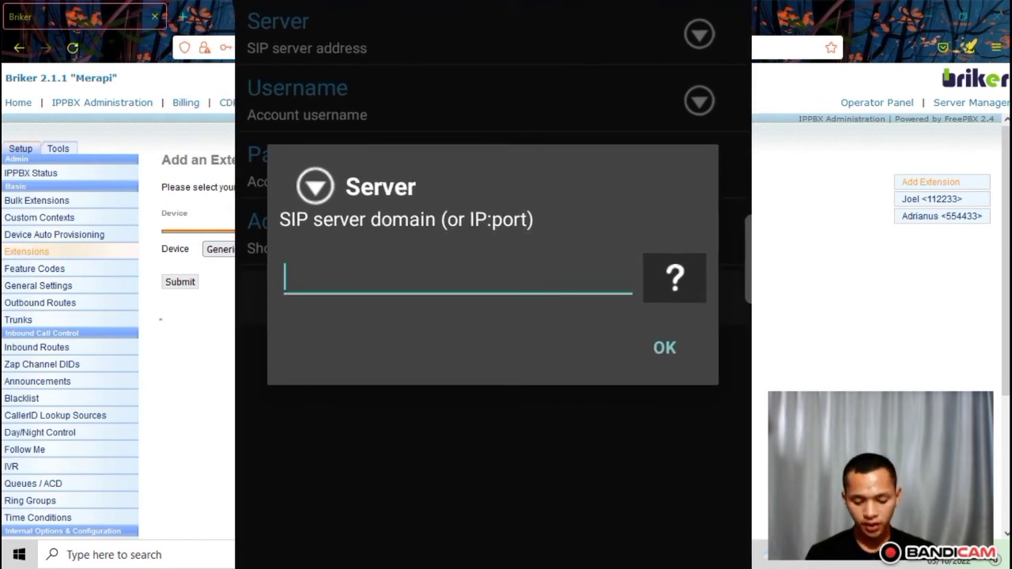
# Log MizuDroid in on server 192.168.43.10 as user 554433 with its password
pyautogui.write('192.16')
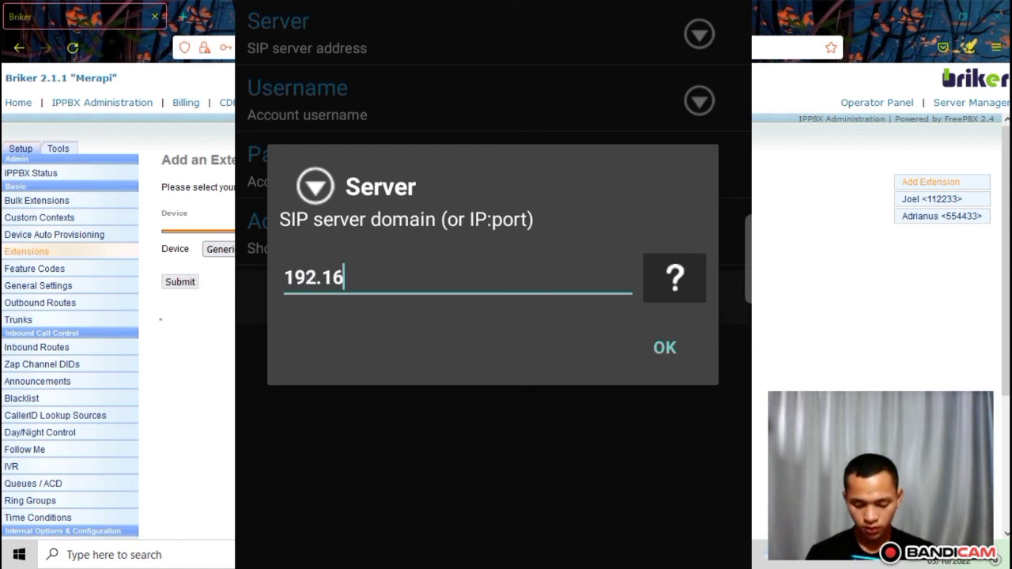
pyautogui.write('8.43')
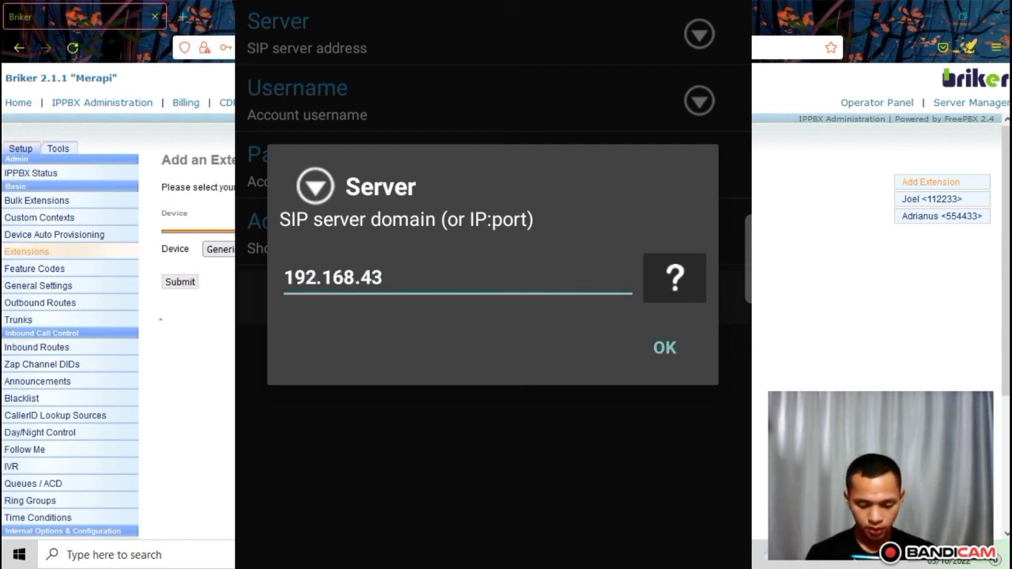
pyautogui.write('.10')
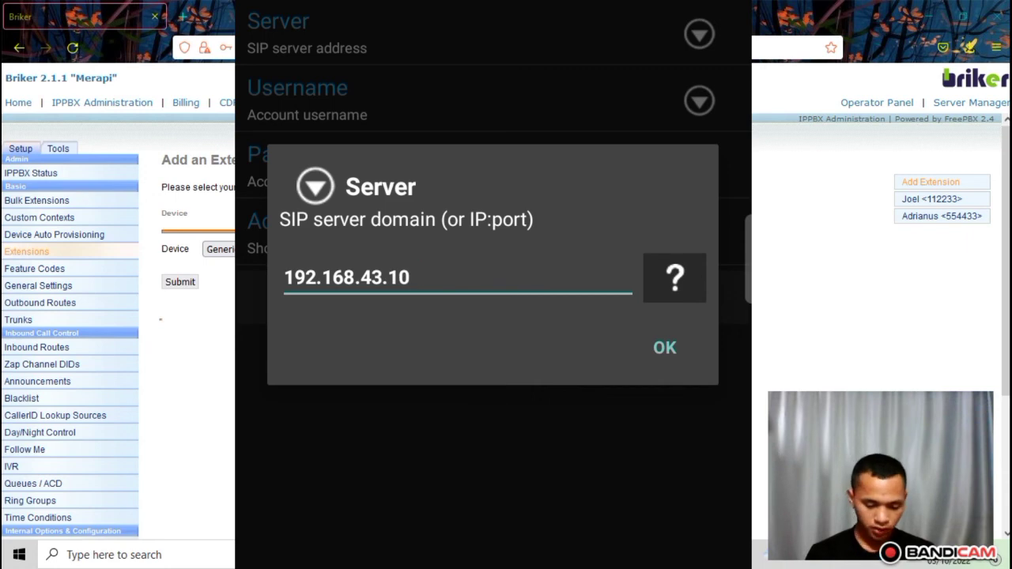
pyautogui.click(665, 348)
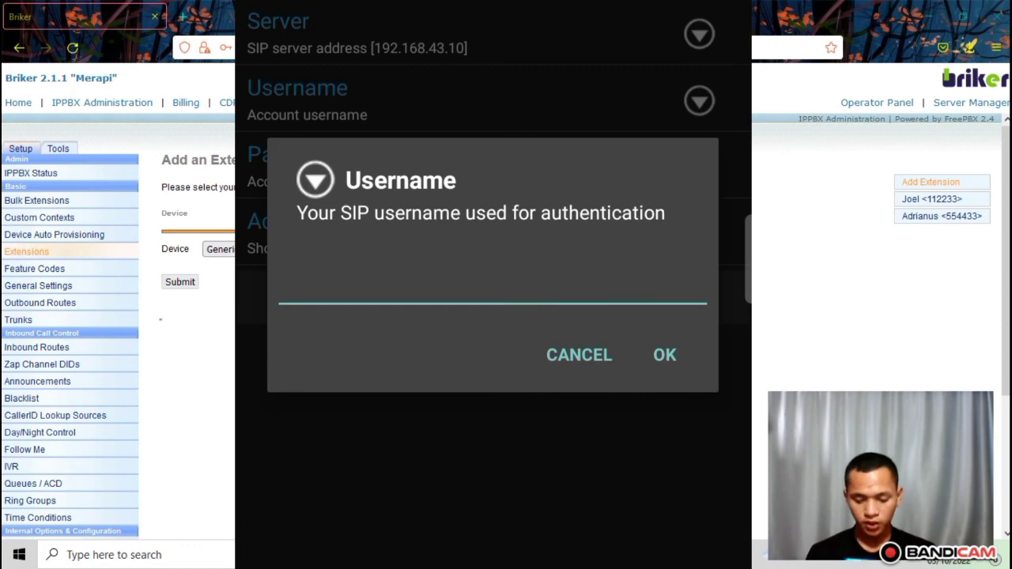
pyautogui.write('5544')
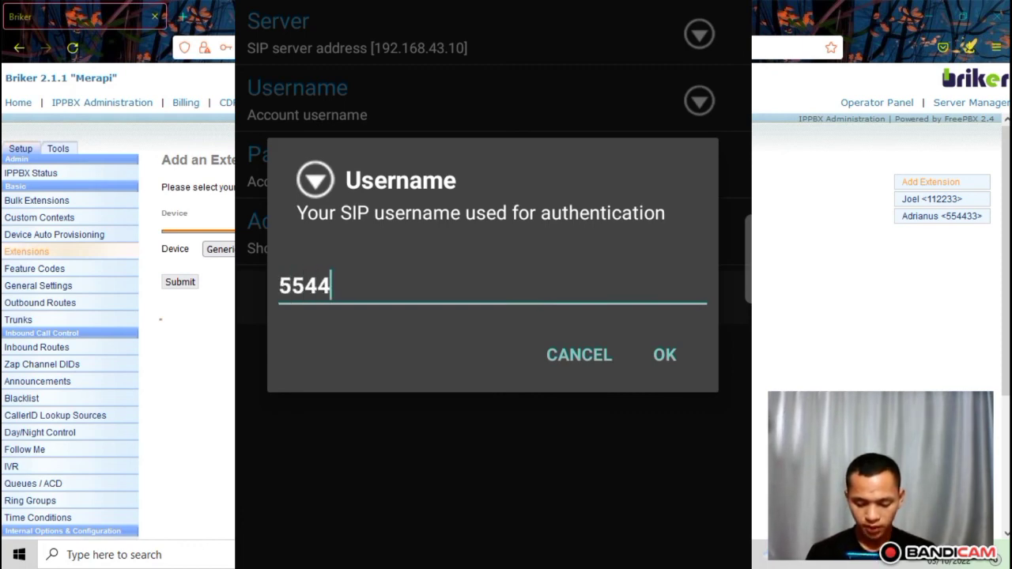
pyautogui.write('33')
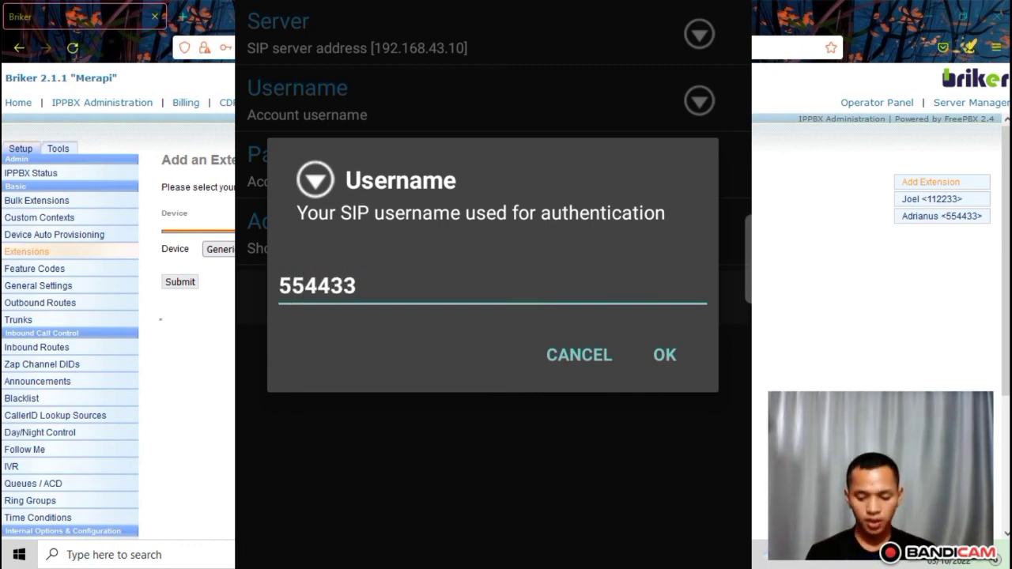
pyautogui.click(666, 355)
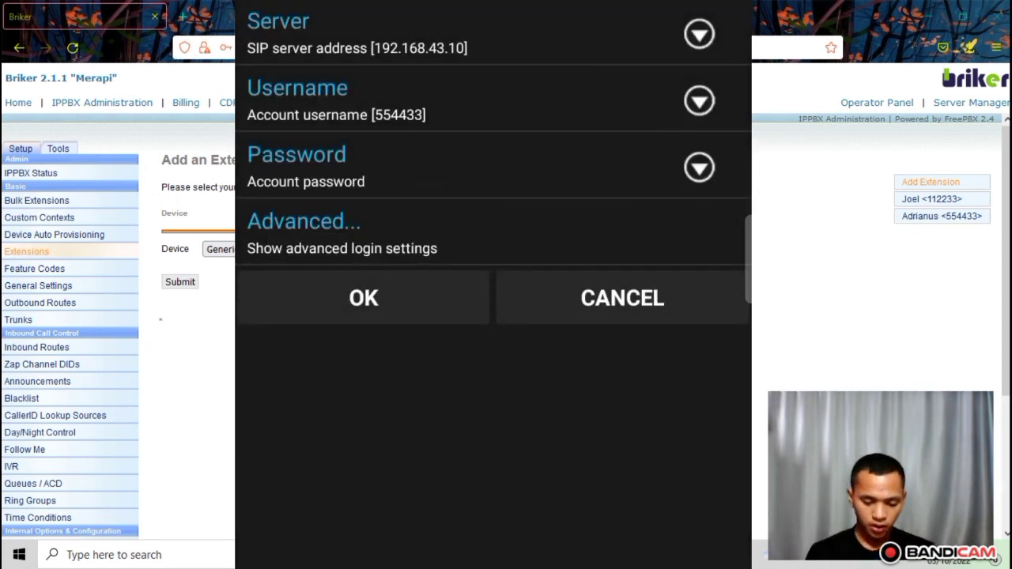
pyautogui.click(475, 166)
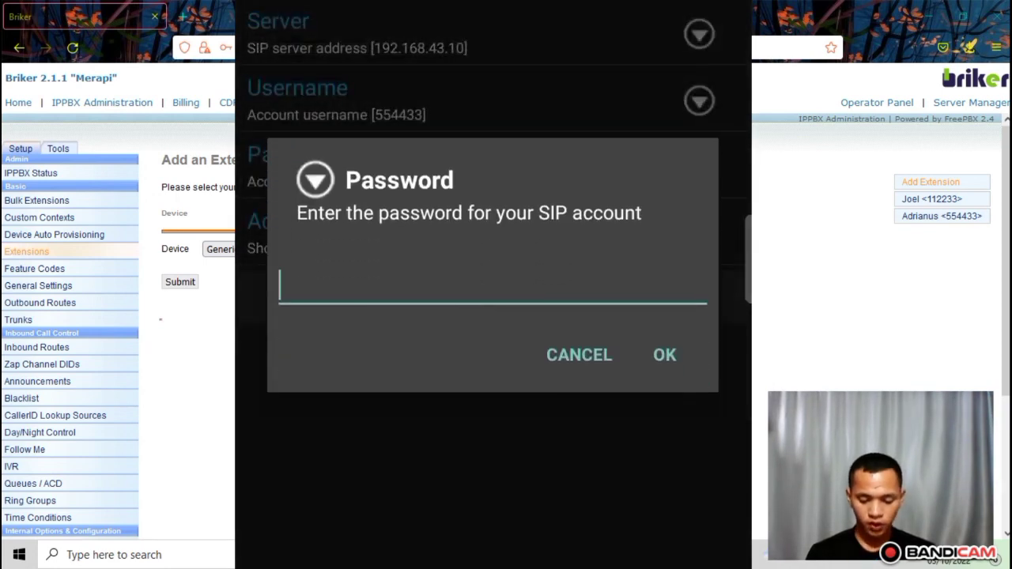
pyautogui.write('12345')
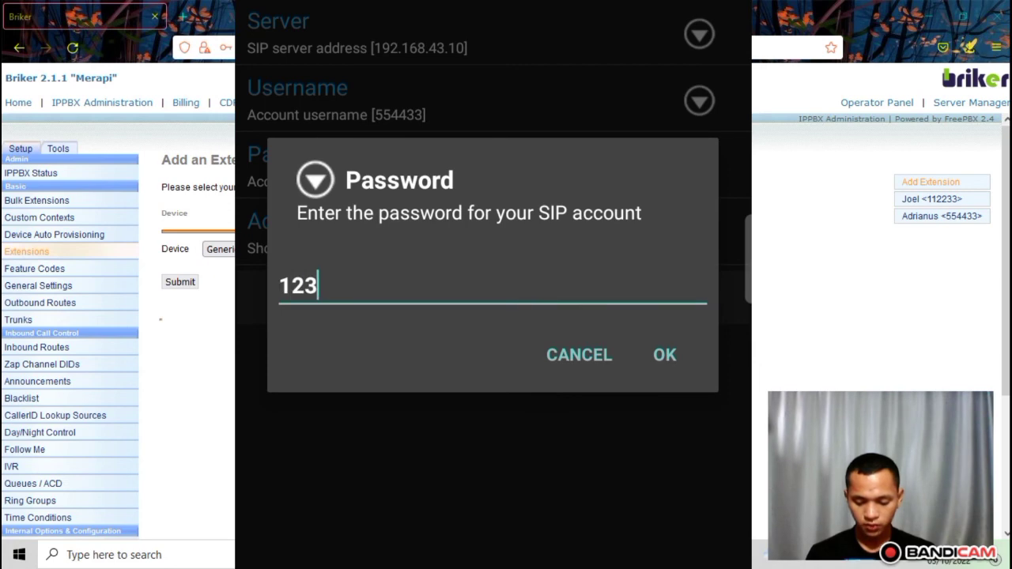
pyautogui.press('Return')
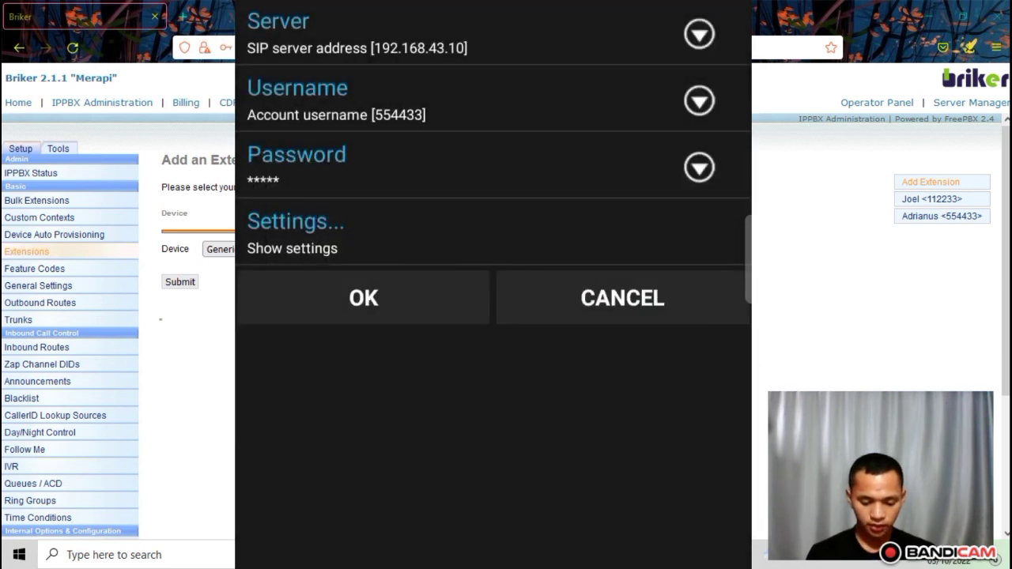
pyautogui.click(364, 298)
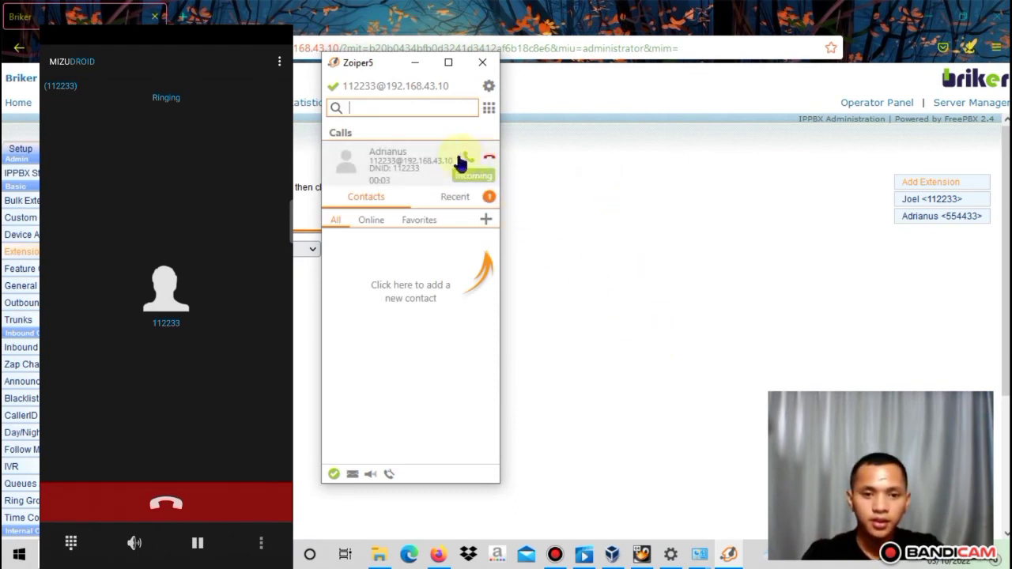
# Answer the incoming call from 554433 in Zoiper5, then hang it up
pyautogui.click(434, 164)
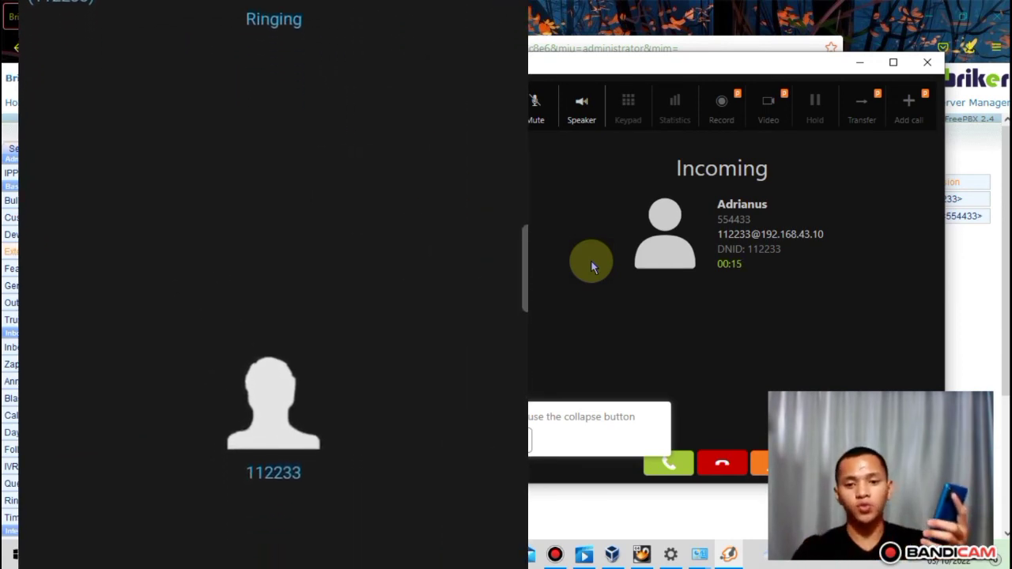
pyautogui.click(670, 465)
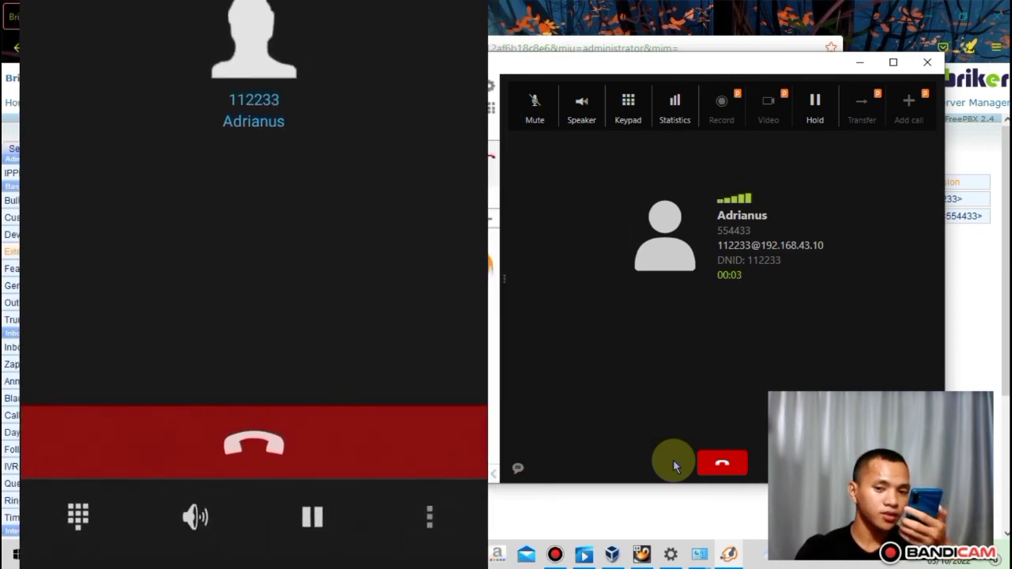
pyautogui.click(725, 462)
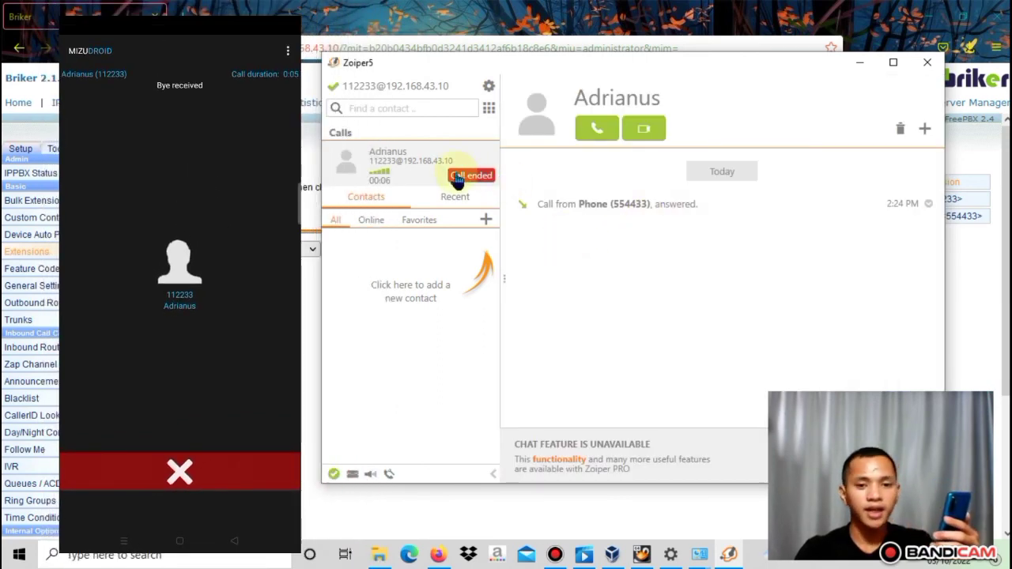
pyautogui.click(488, 115)
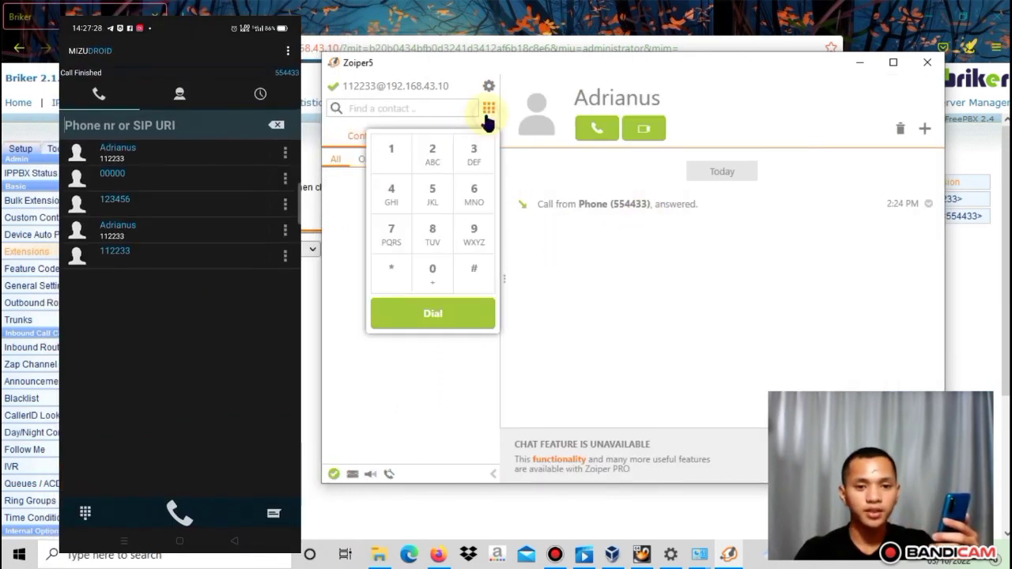
# Call extension 554433 from Zoiper5, then clear the finished call entry
pyautogui.click(394, 109)
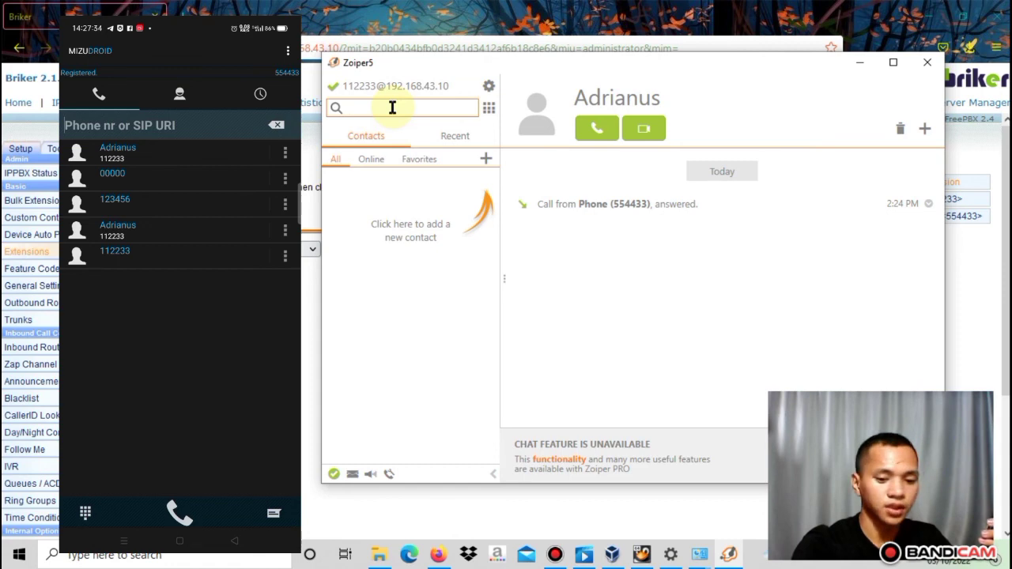
pyautogui.write('554433')
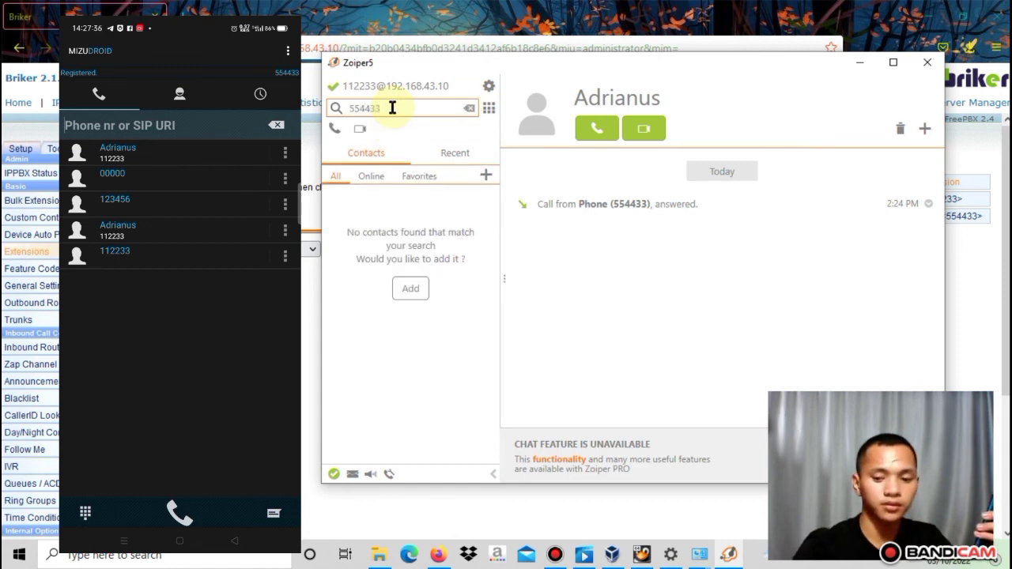
pyautogui.press('Return')
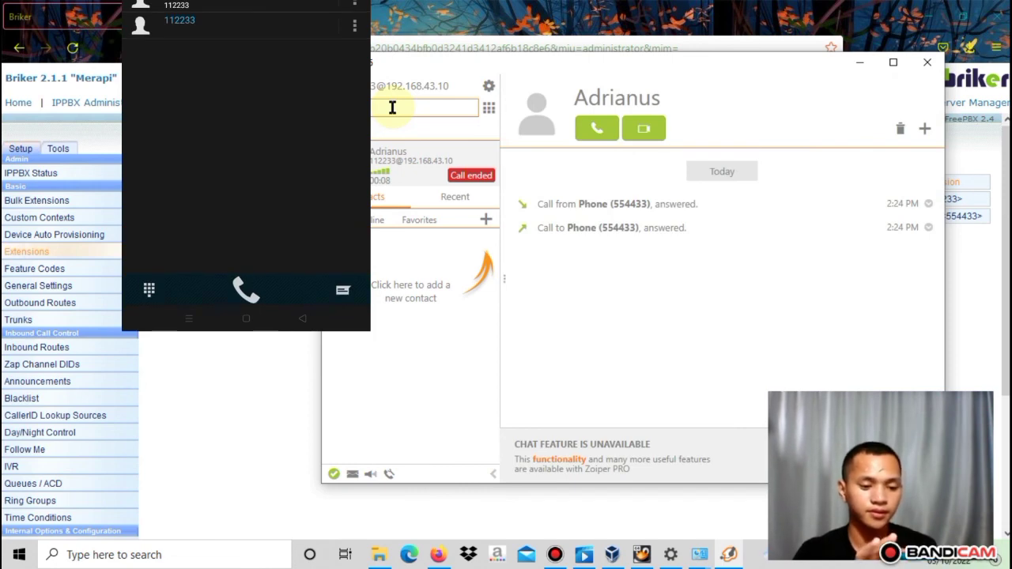
pyautogui.click(393, 107)
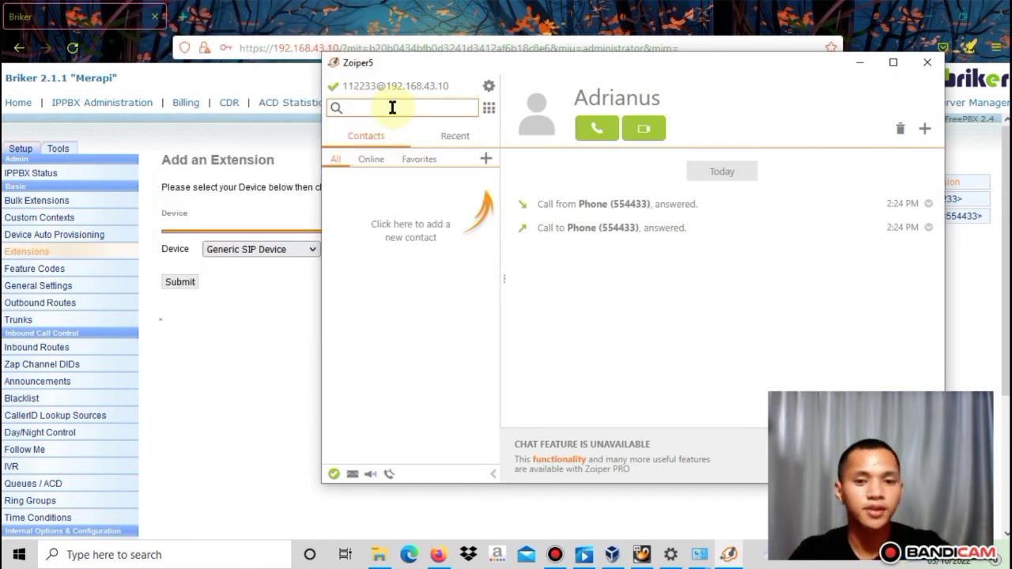